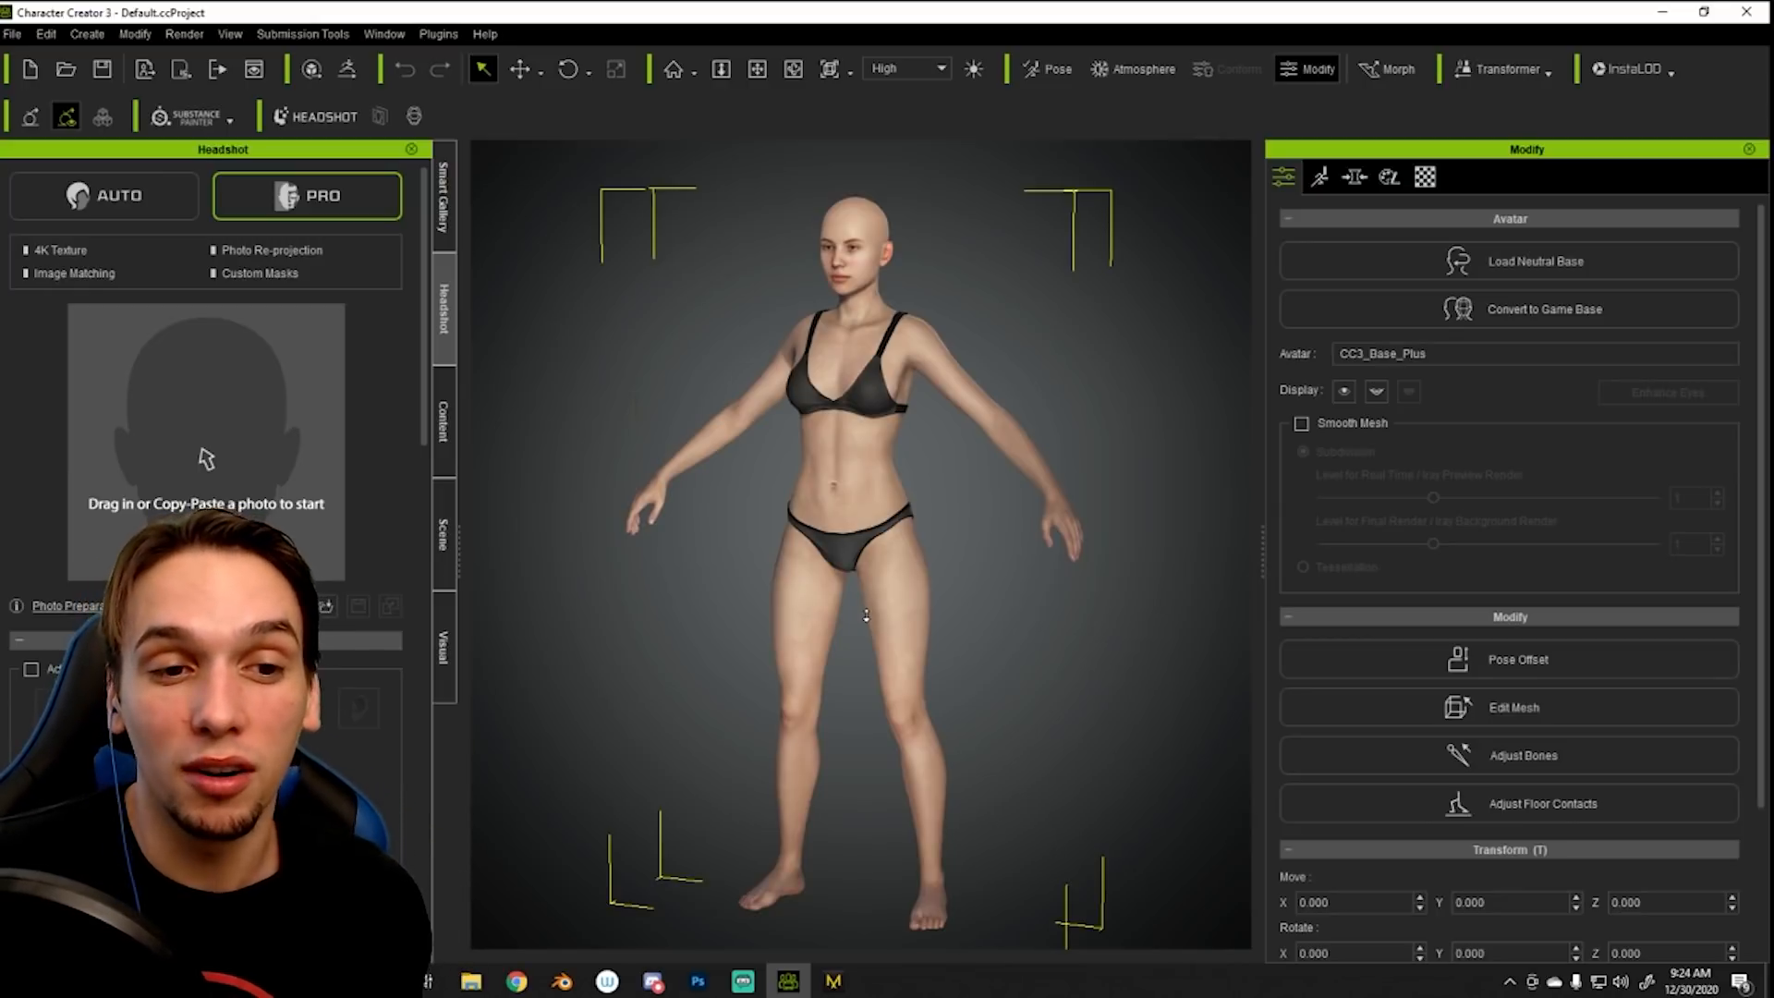
- Examine the default female avatar from full body to a close front view of the head
scroll(888, 549, up, 1)
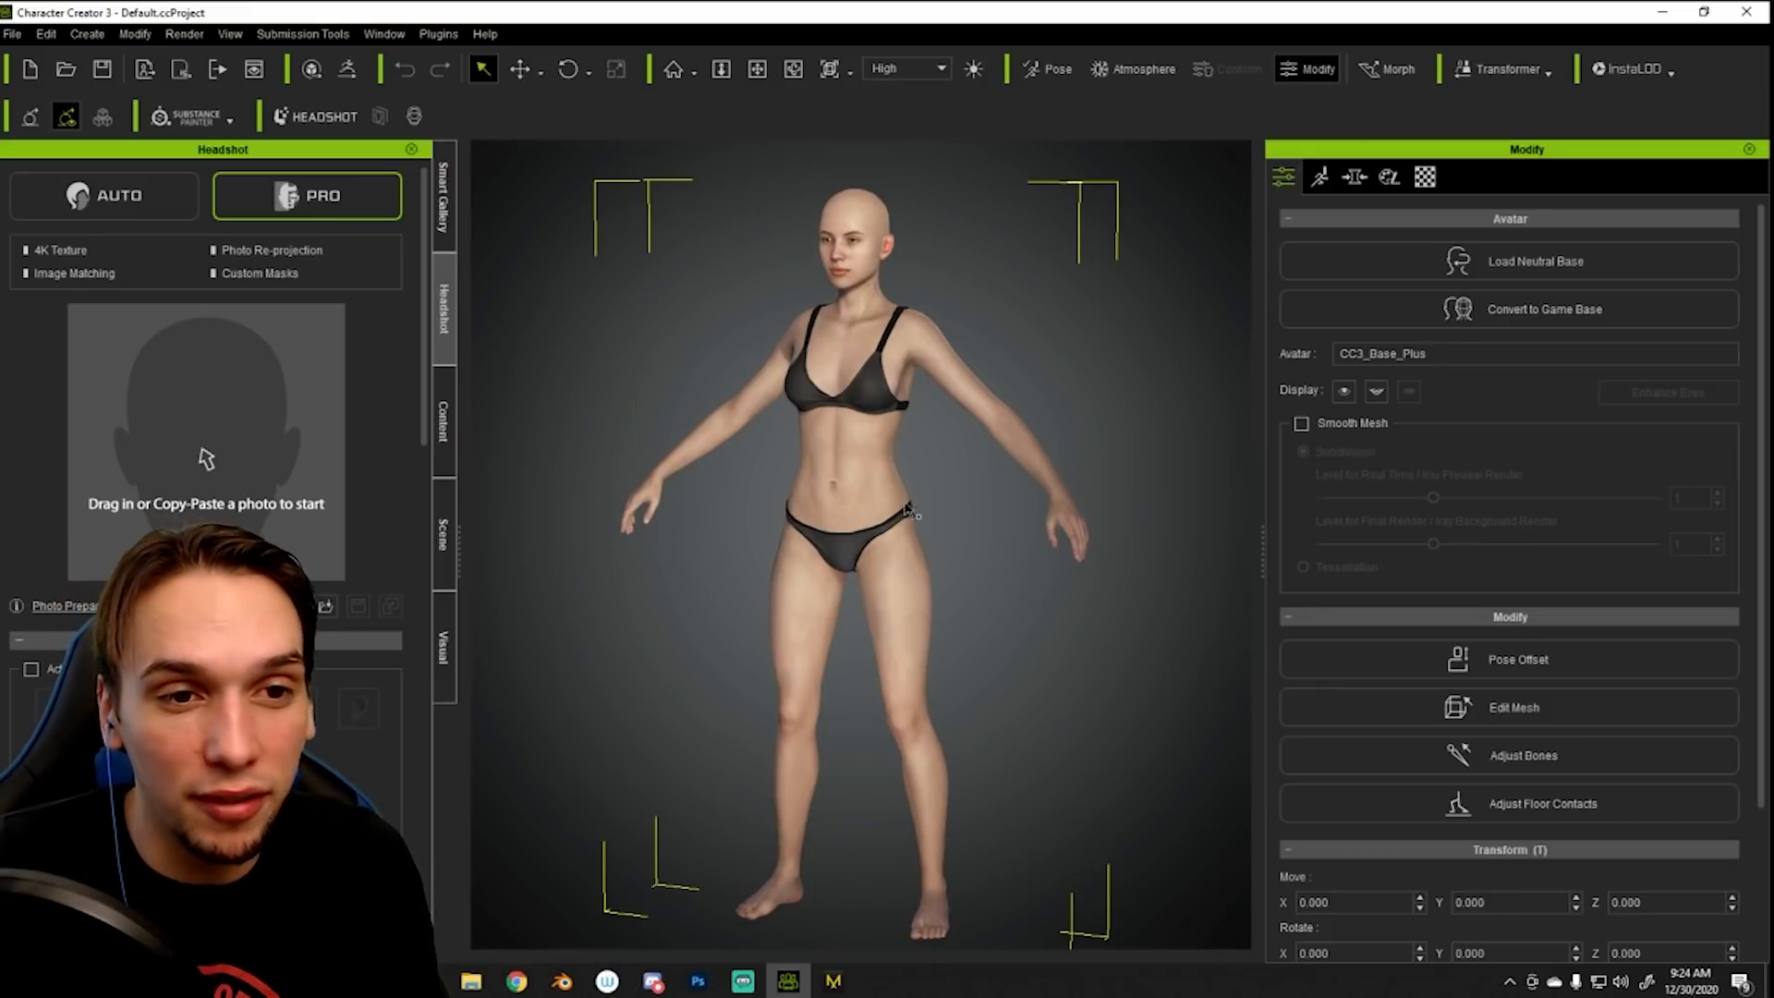
scroll(913, 454, up, 2)
right_drag(918, 442, 962, 424)
drag(961, 424, 951, 489)
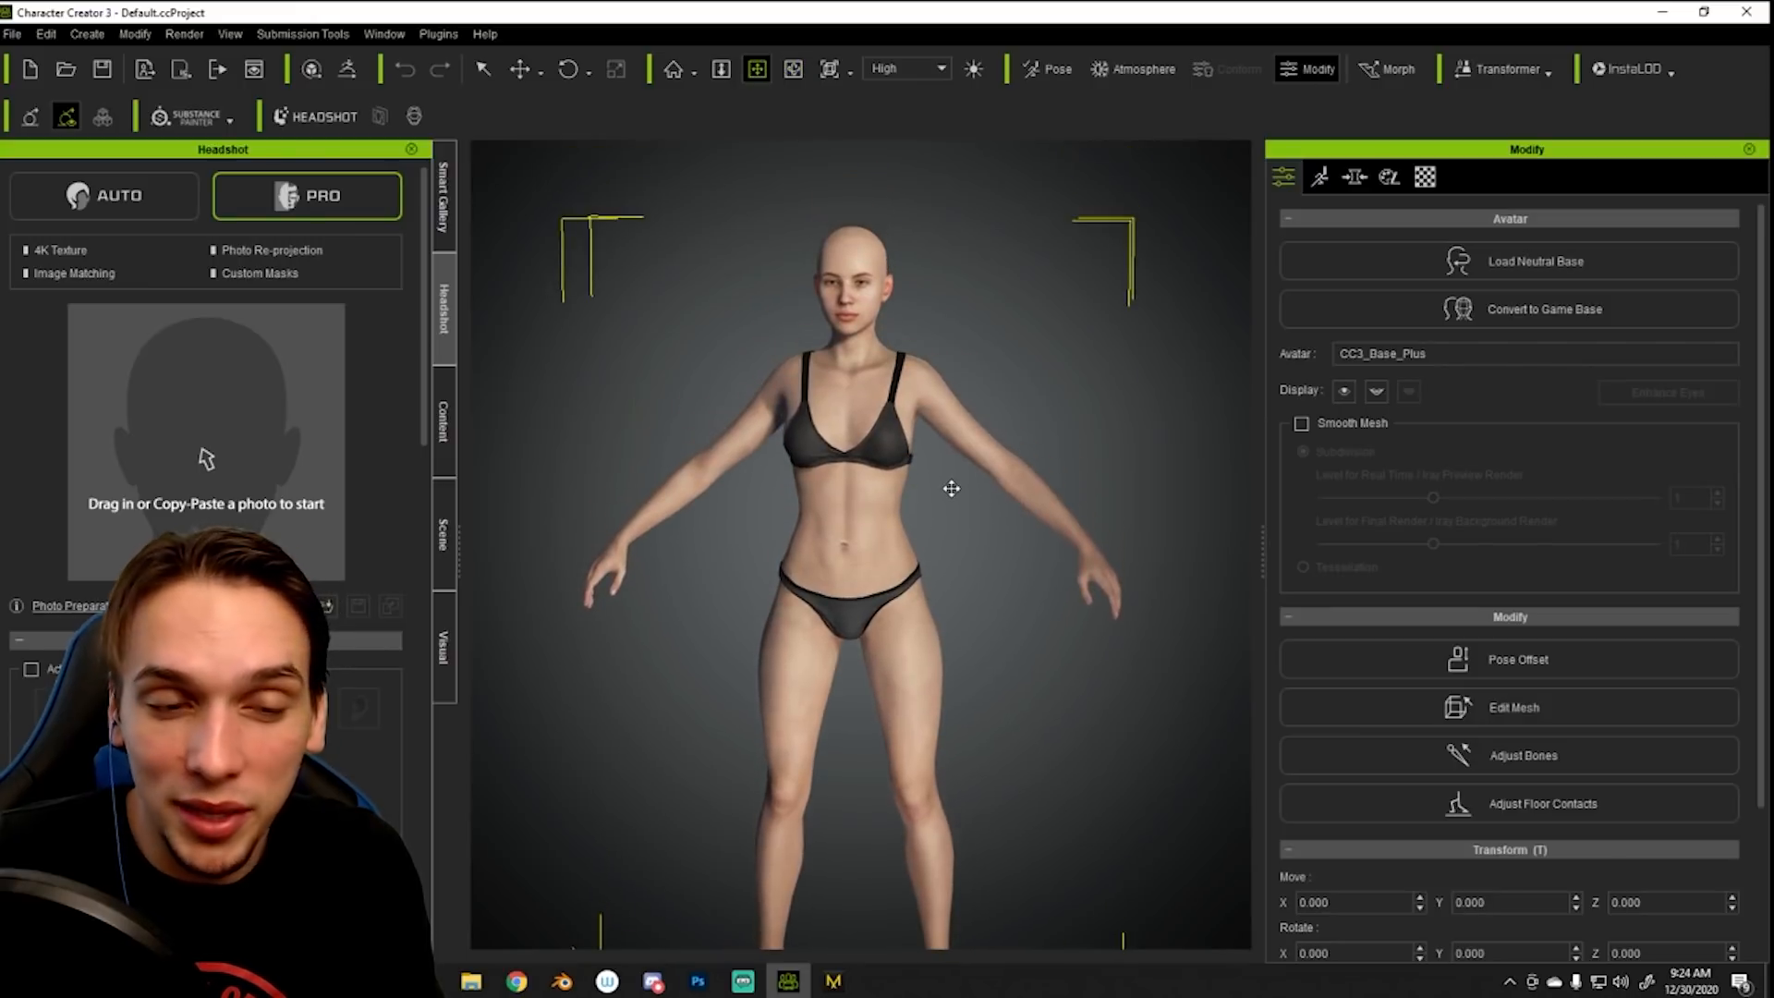
scroll(970, 377, up, 3)
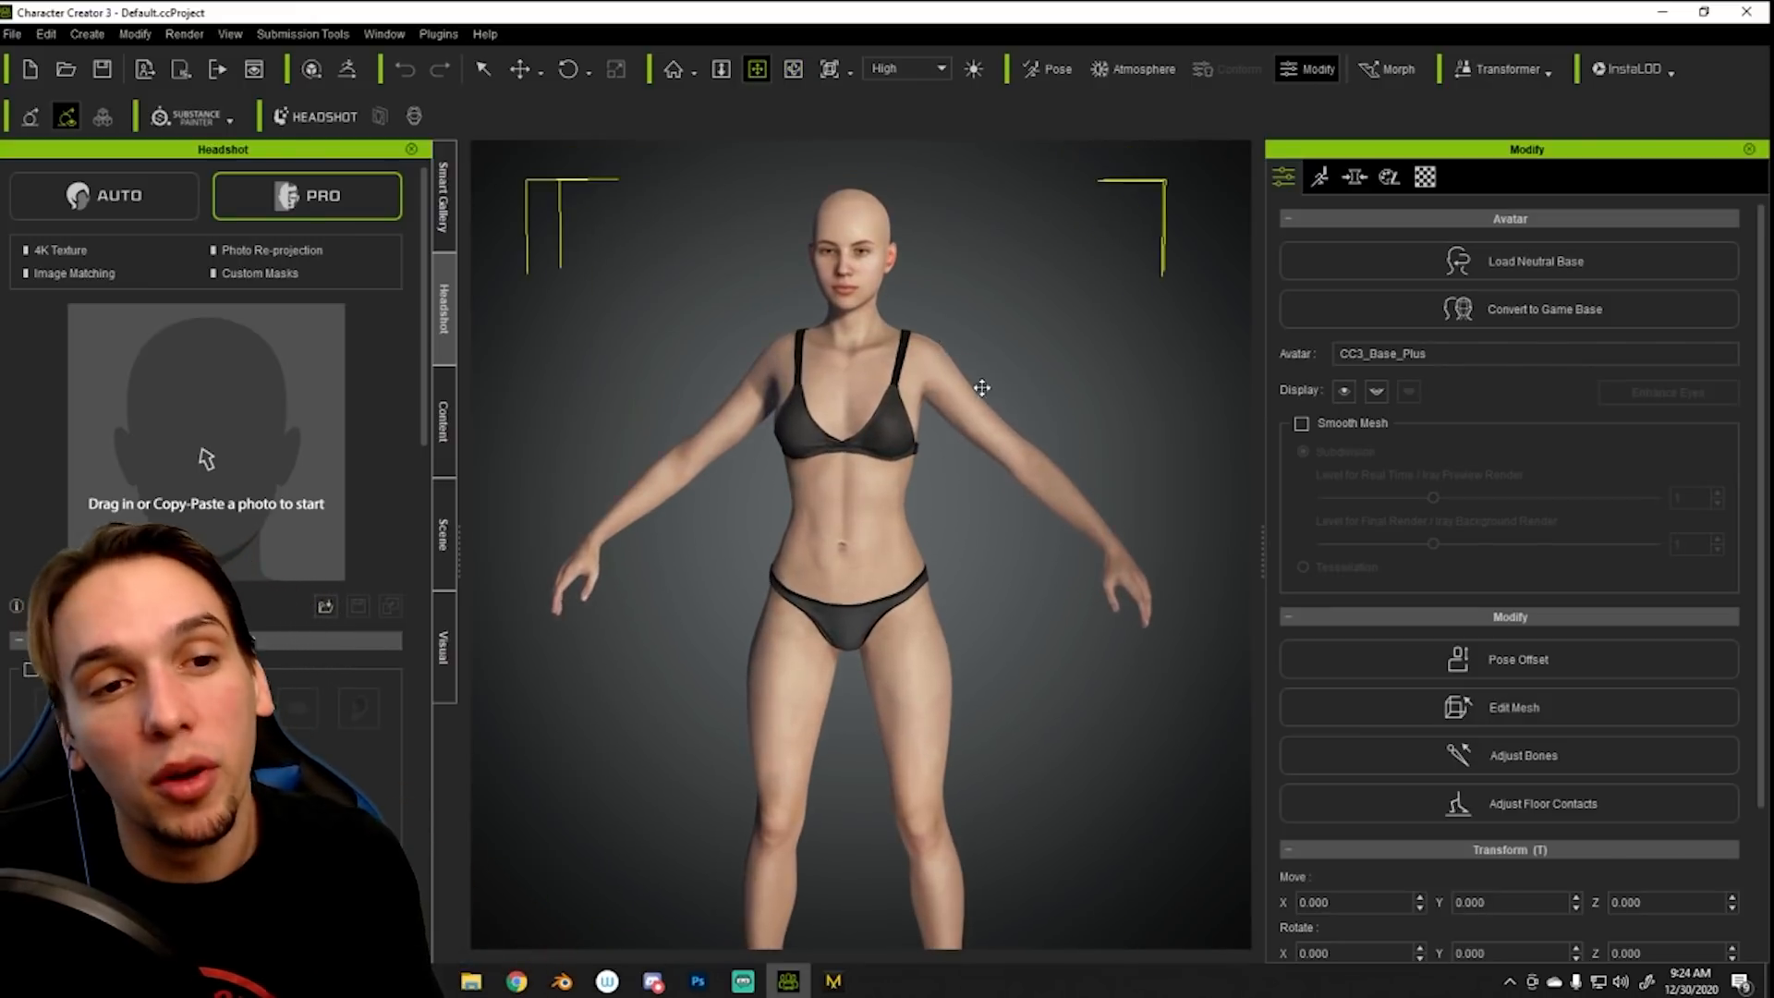
scroll(987, 652, up, 5)
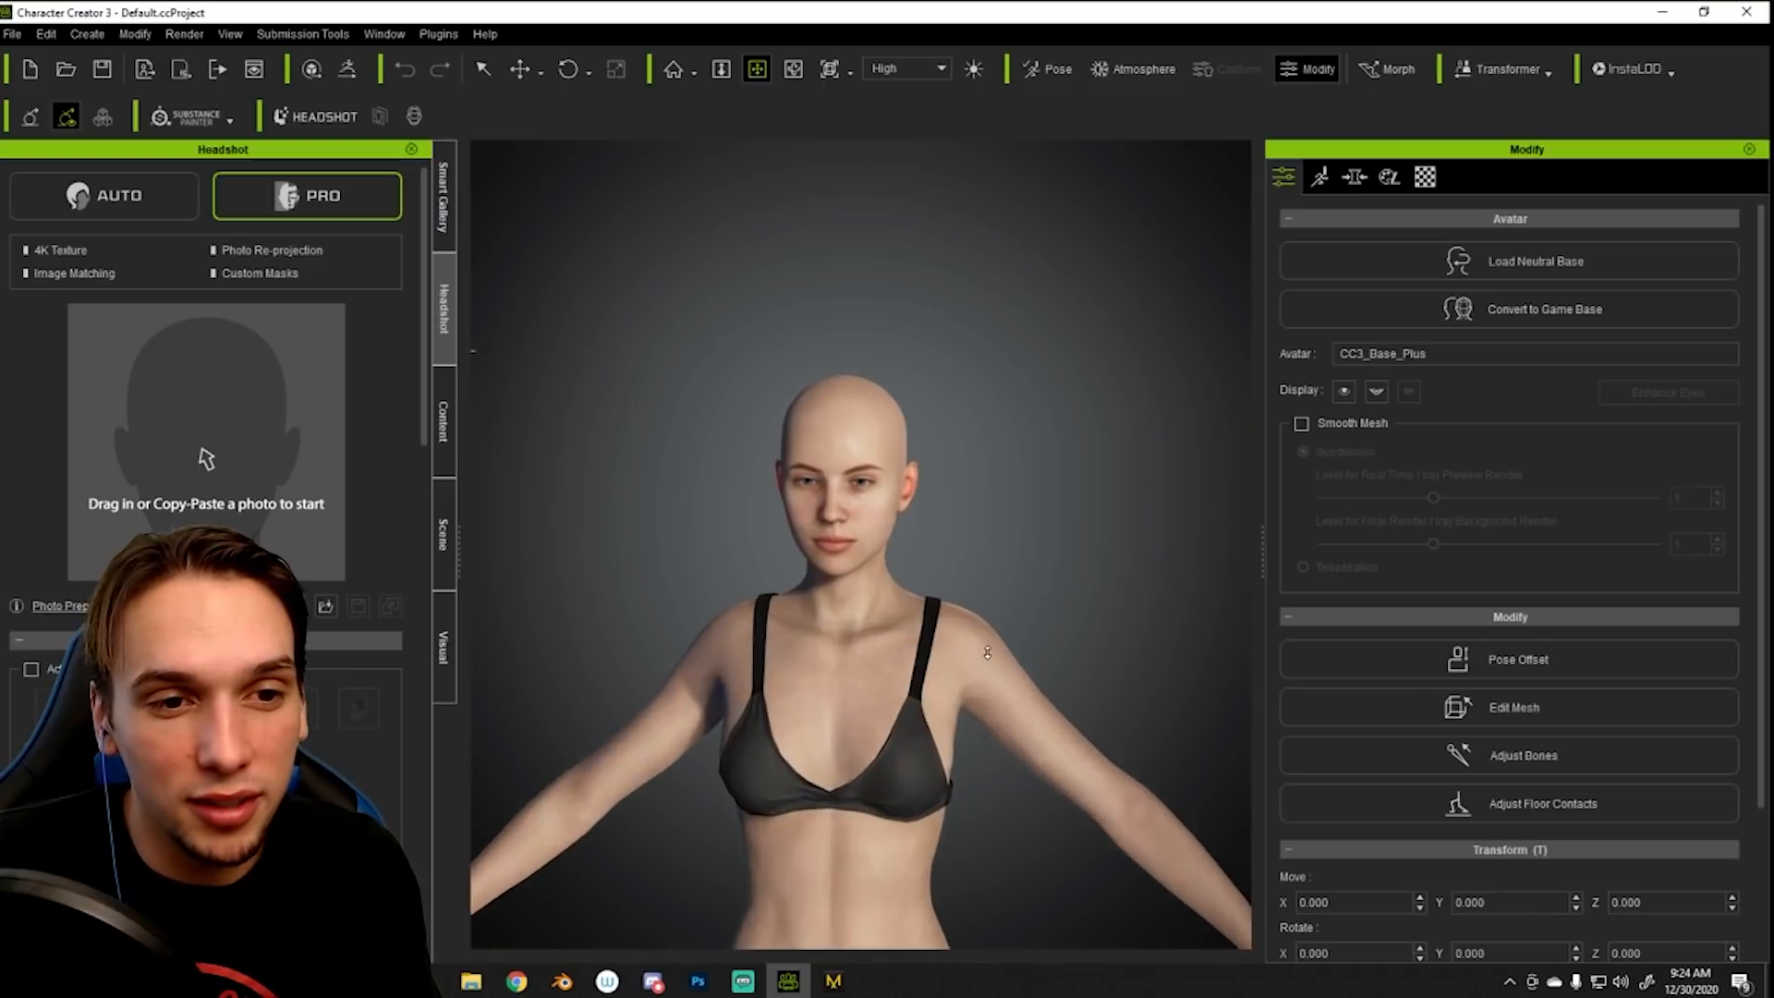
mouse_move(1023, 521)
mouse_down()
mouse_move(1037, 502)
mouse_move(1041, 545)
mouse_move(1044, 530)
mouse_up()
right_drag(1045, 528, 1069, 471)
middle_drag(1070, 471, 1074, 500)
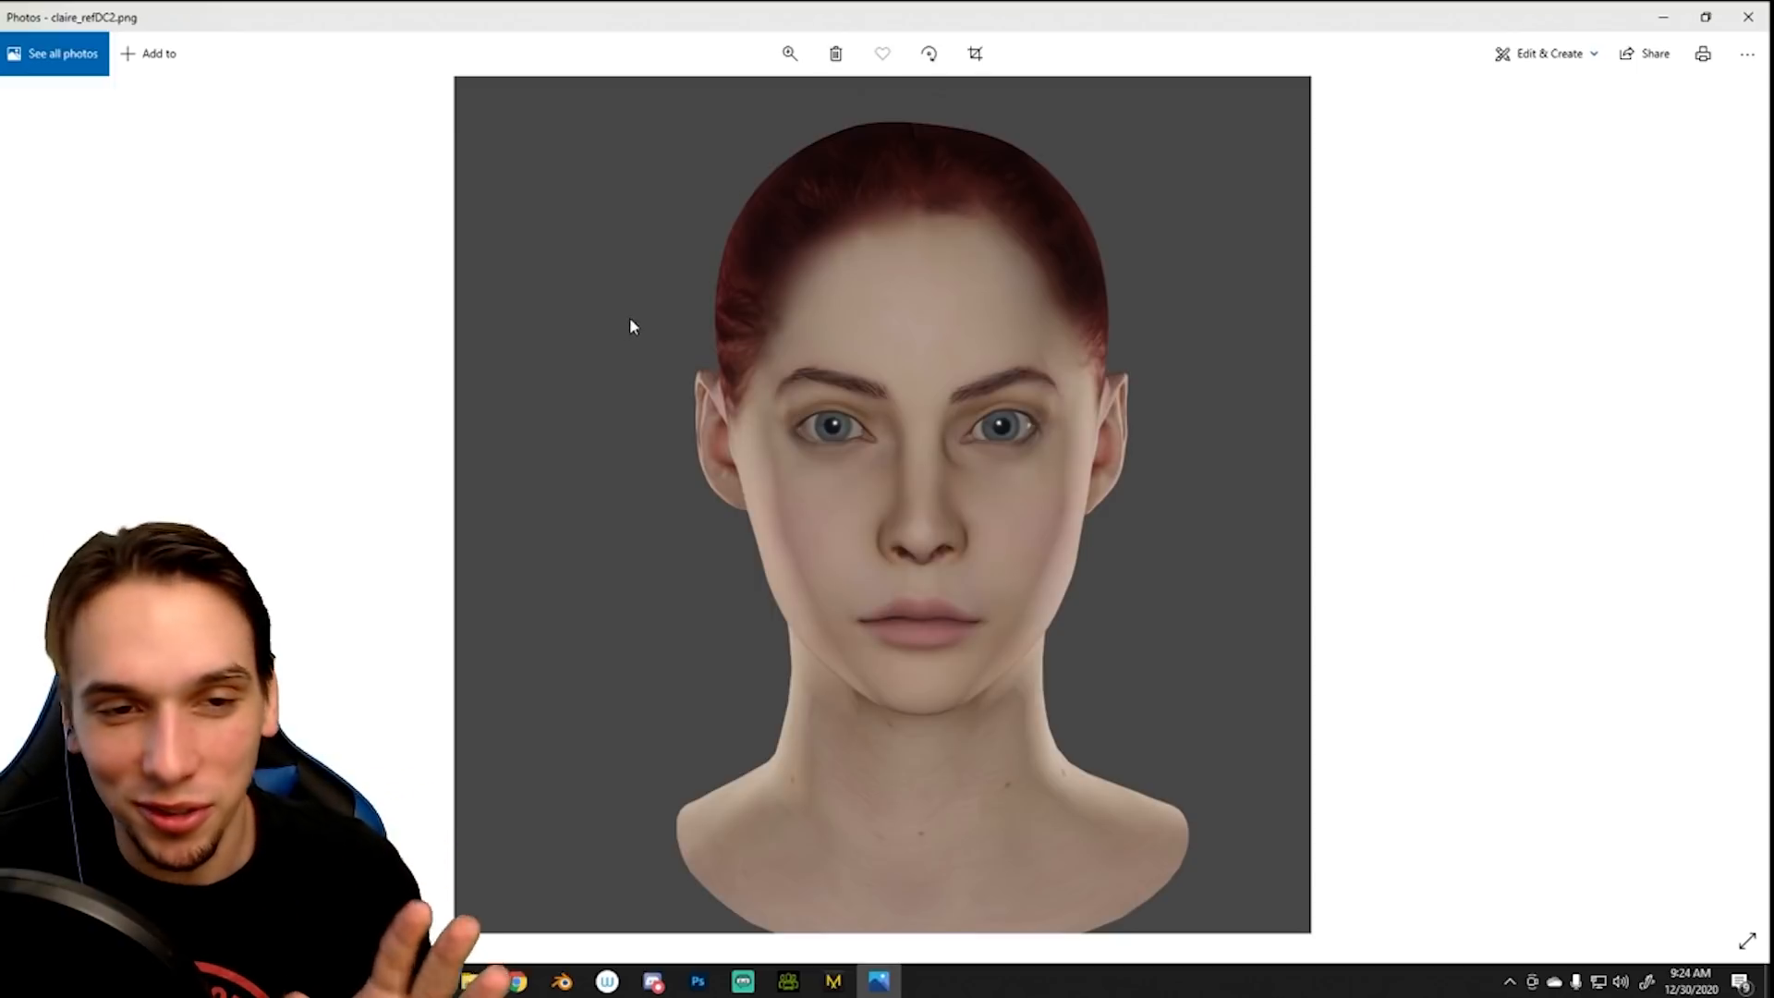
- Generate a Headshot Pro character from the claire_refDC2 photo with the Female body type and Clean Rough skin
click(1746, 15)
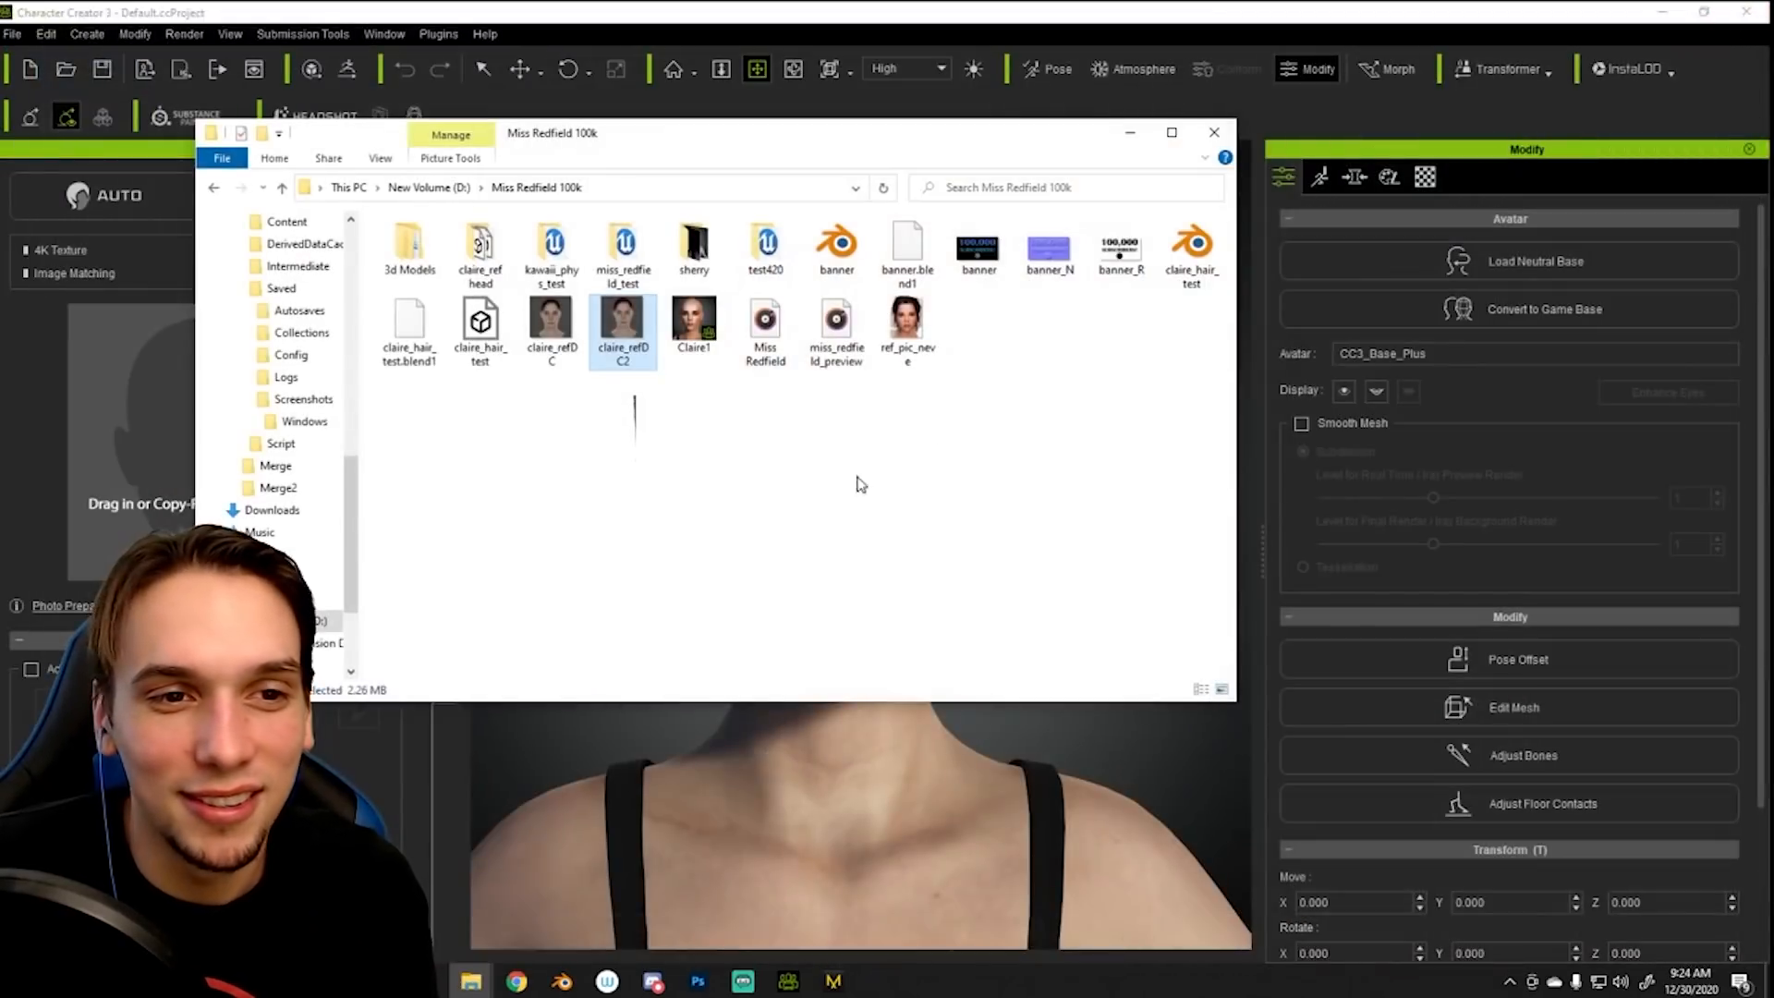
drag(624, 335, 134, 502)
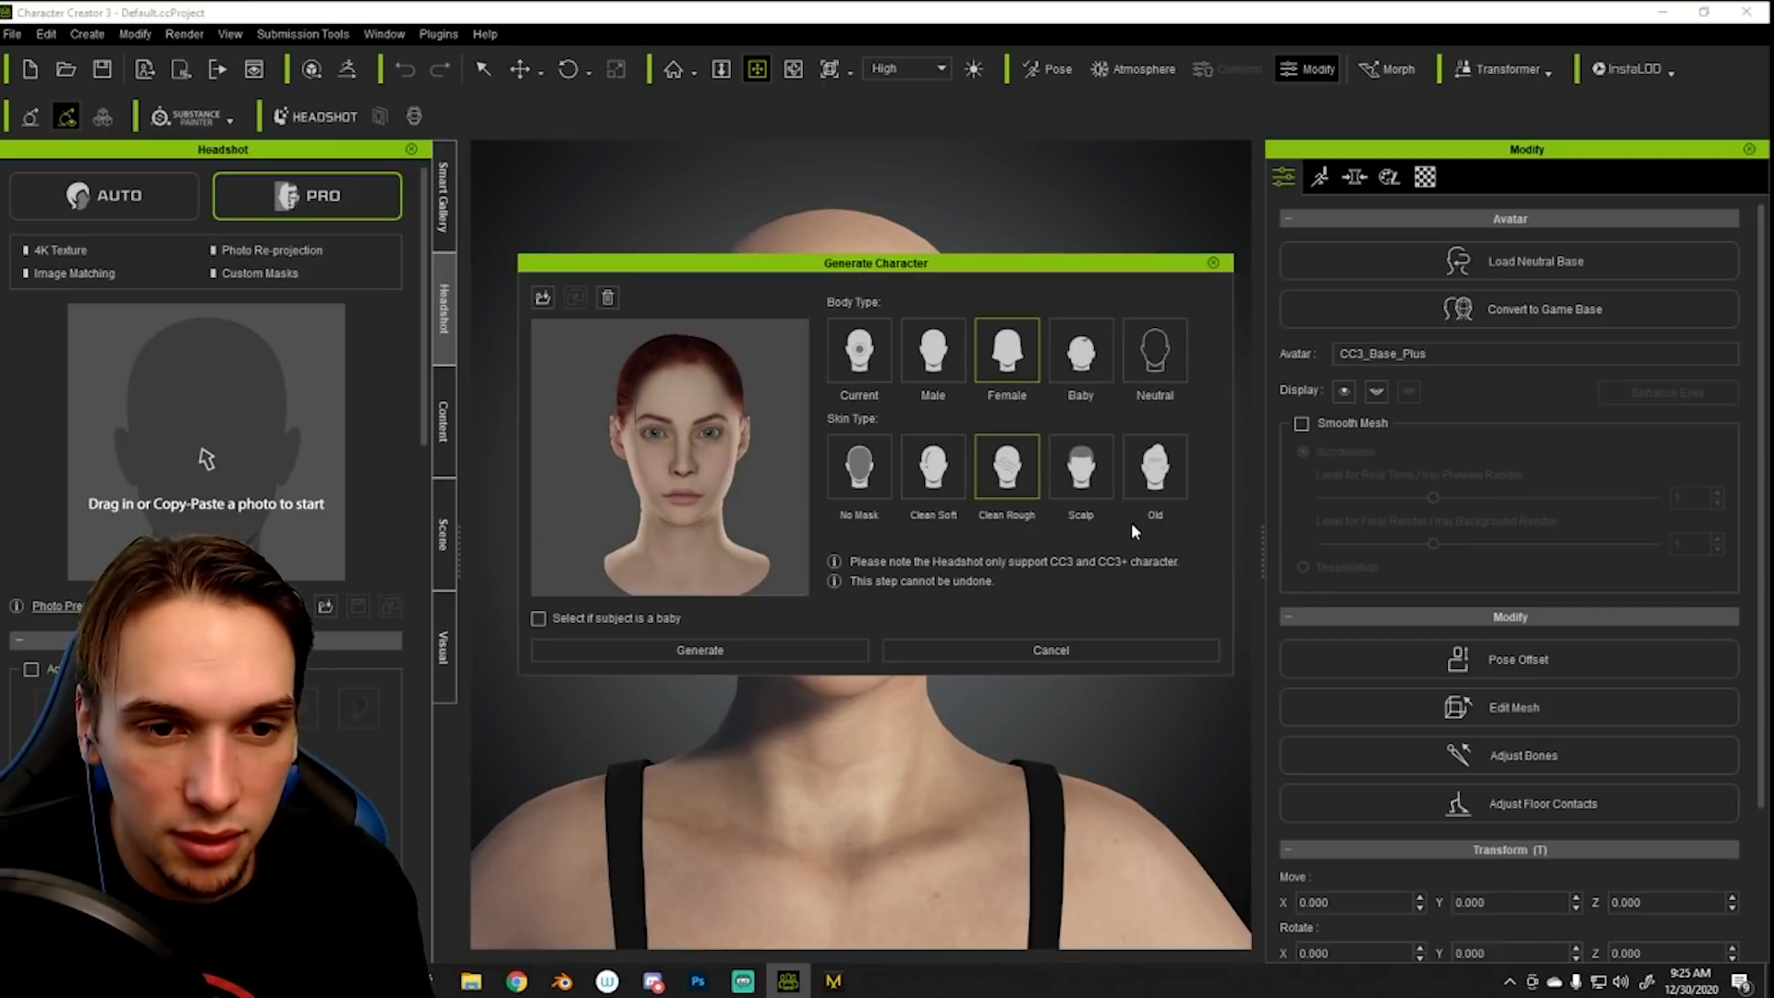
click(684, 651)
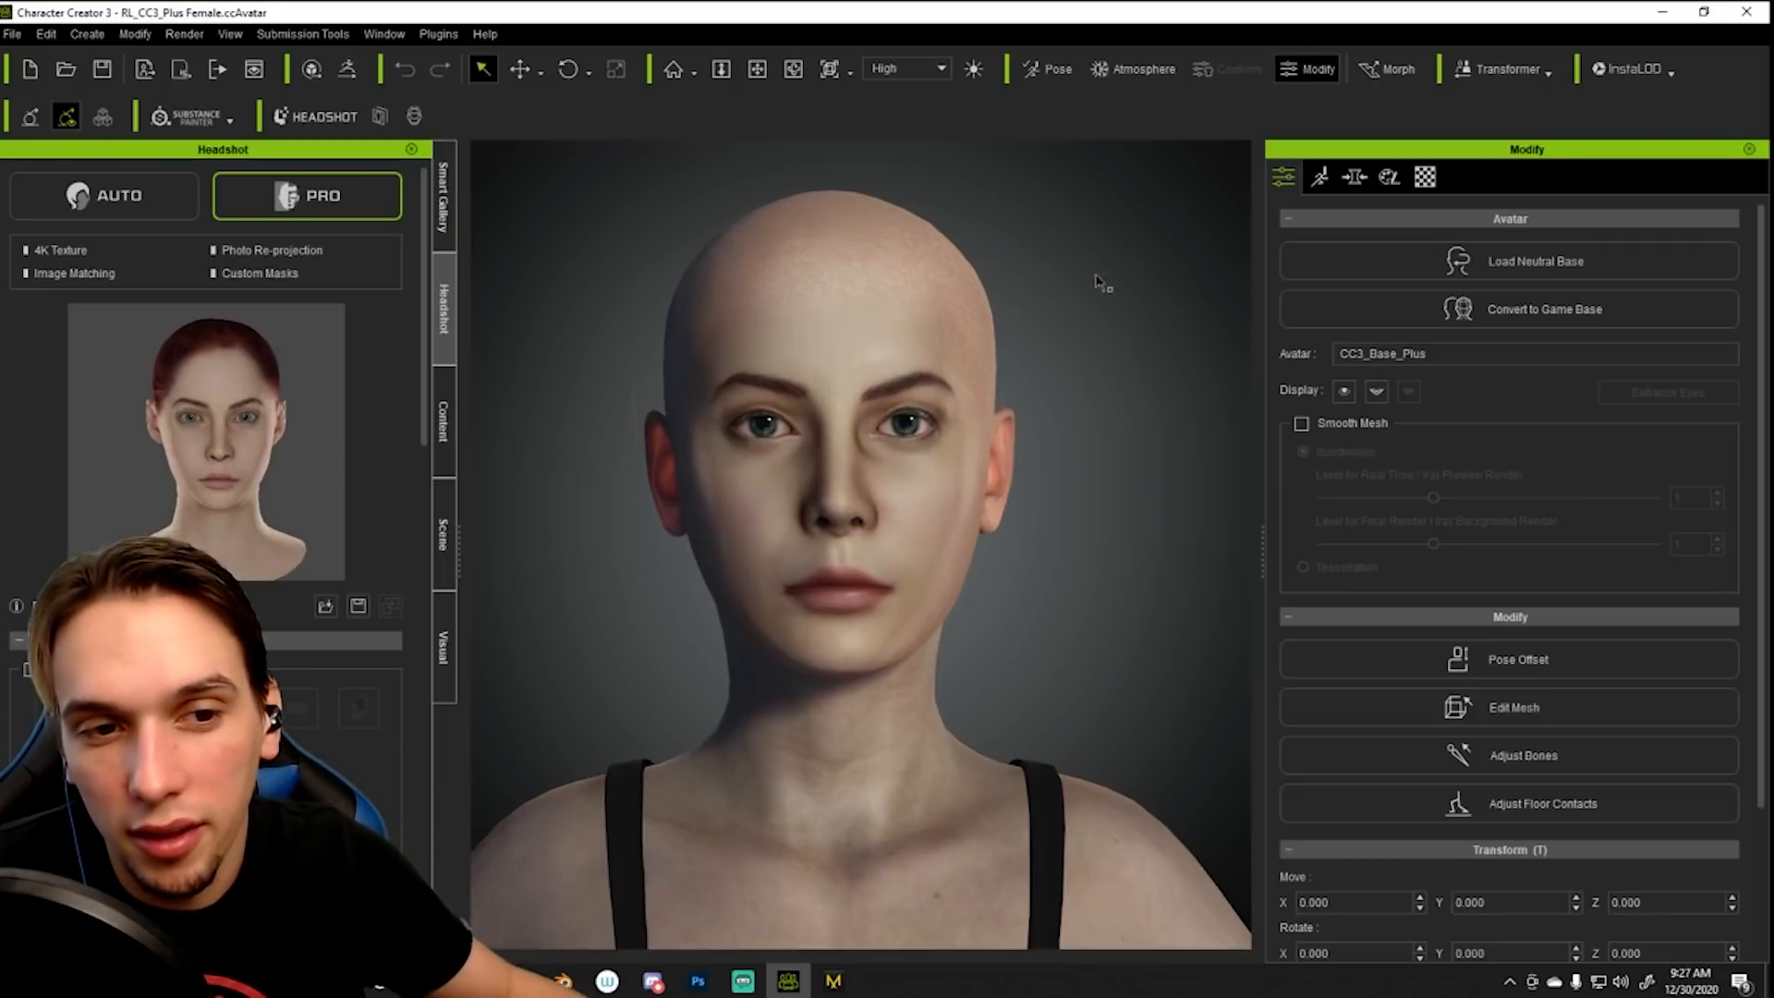
drag(1052, 416, 1059, 561)
scroll(1036, 494, up, 2)
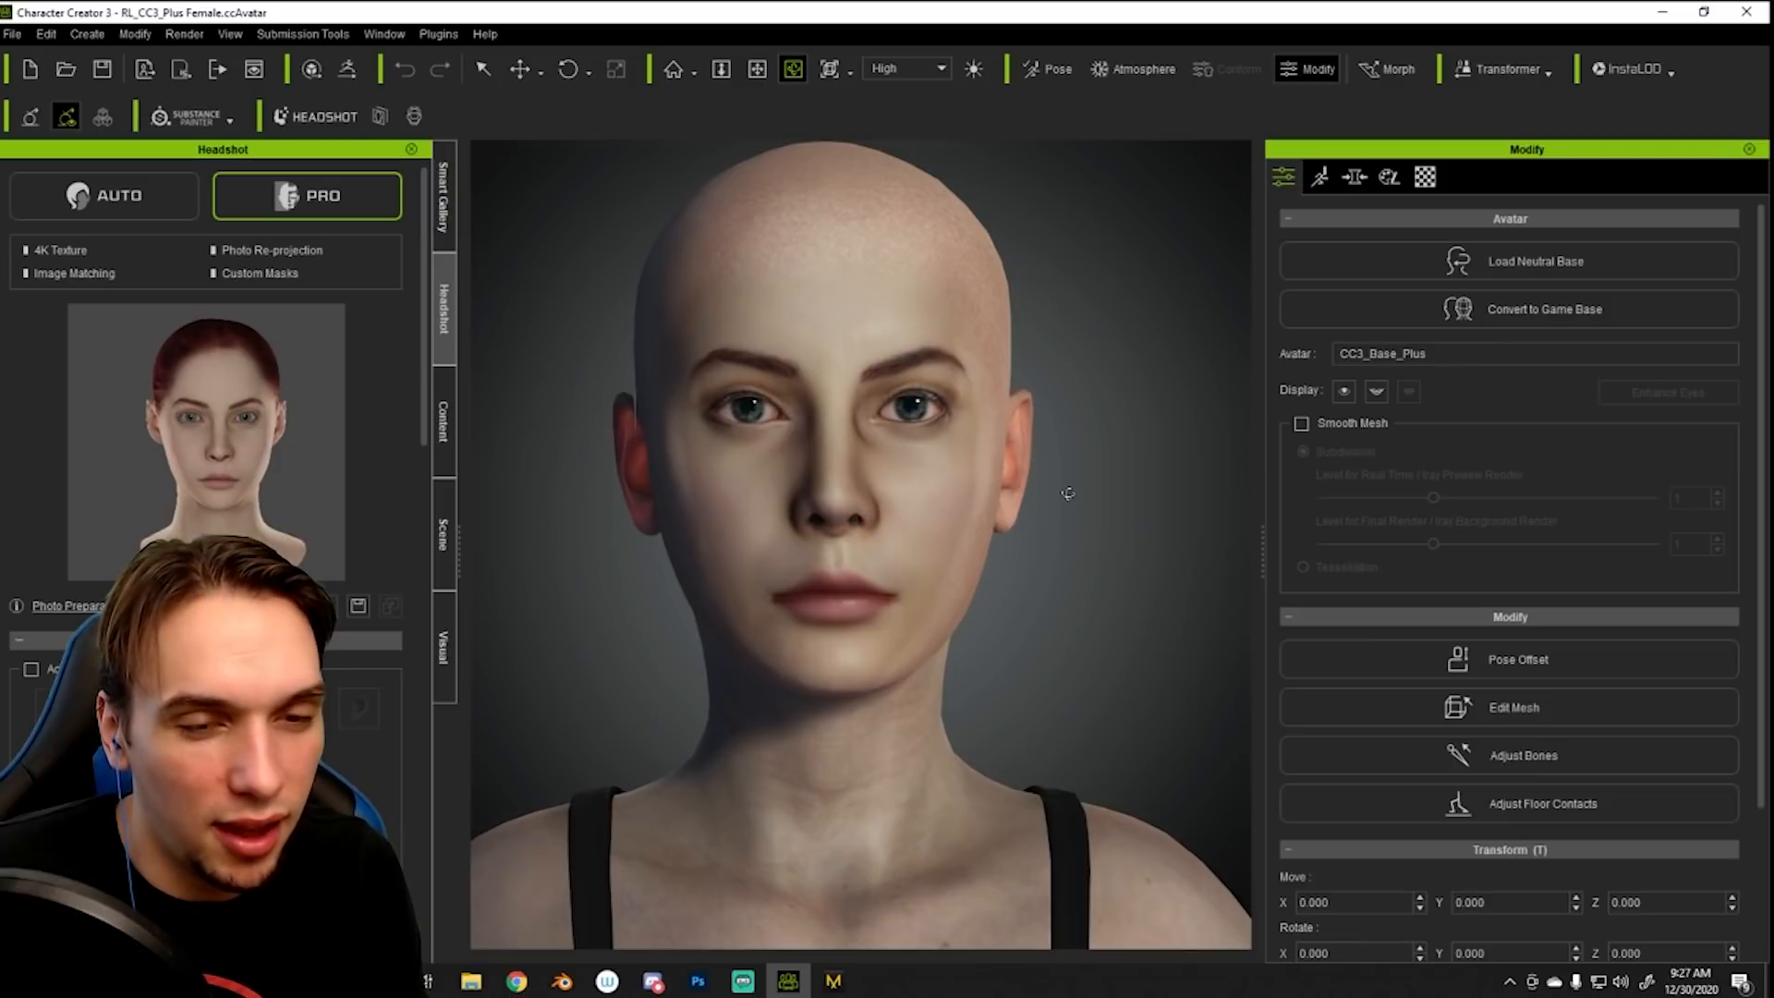
middle_drag(1068, 482, 1072, 566)
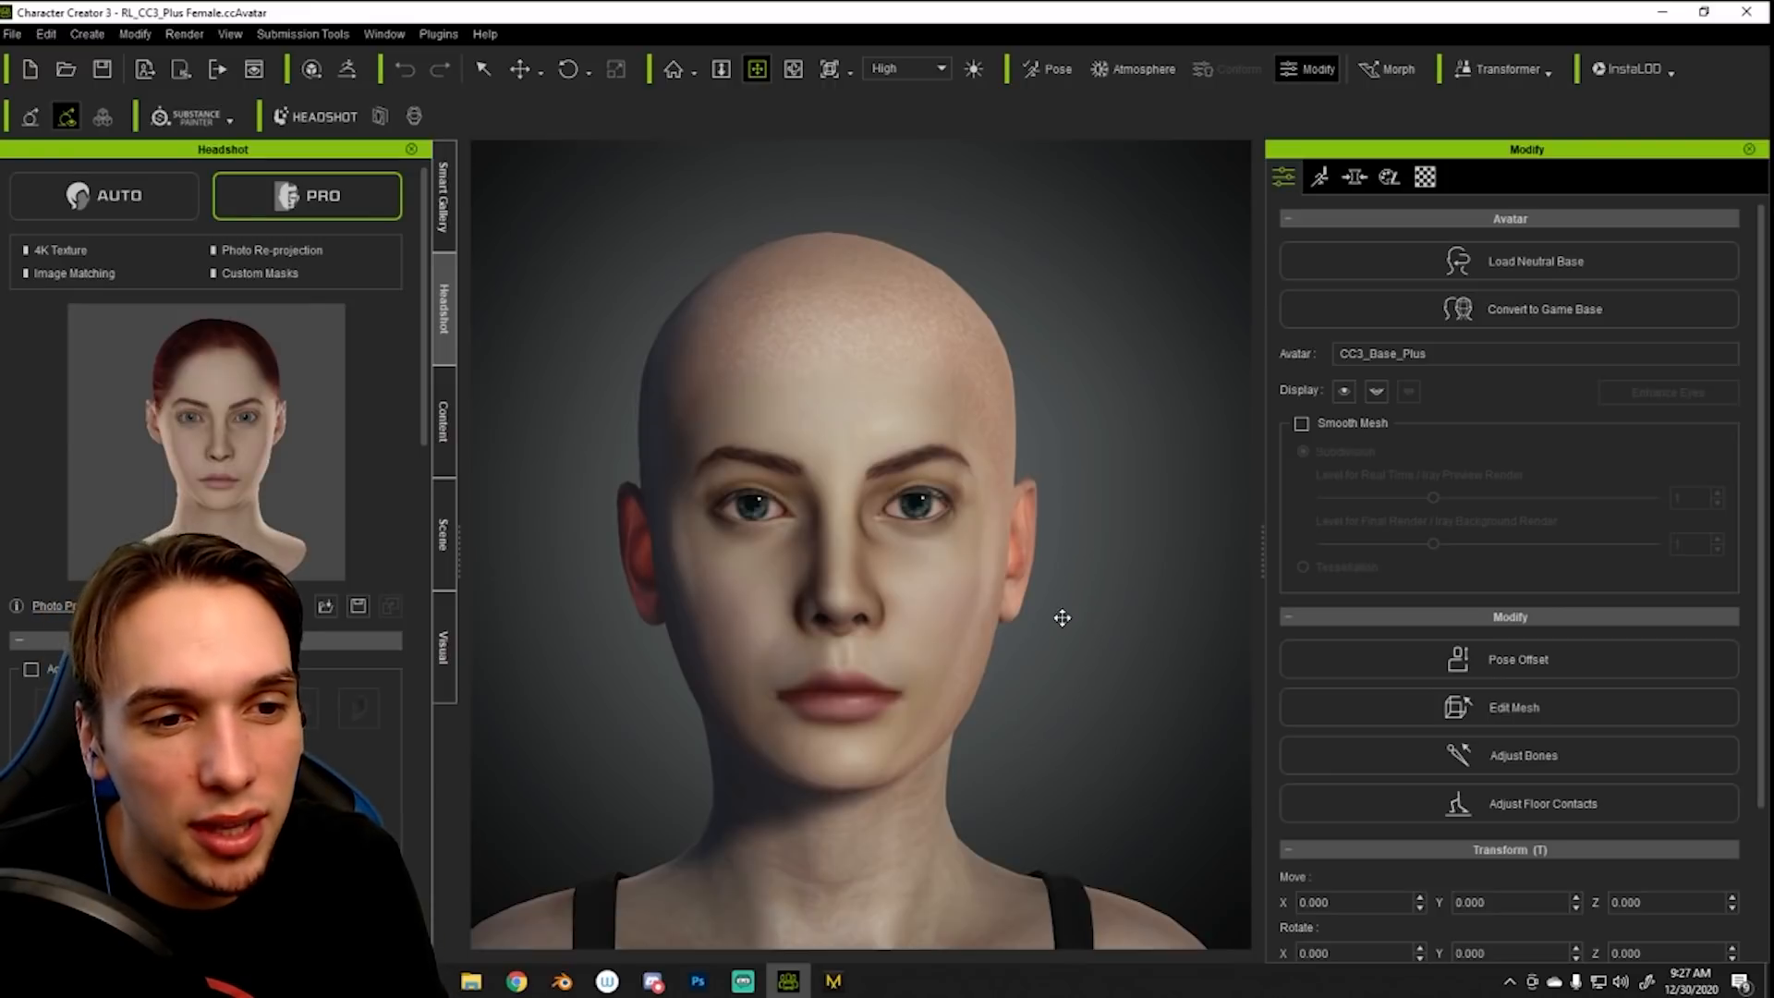
scroll(1061, 617, up, 2)
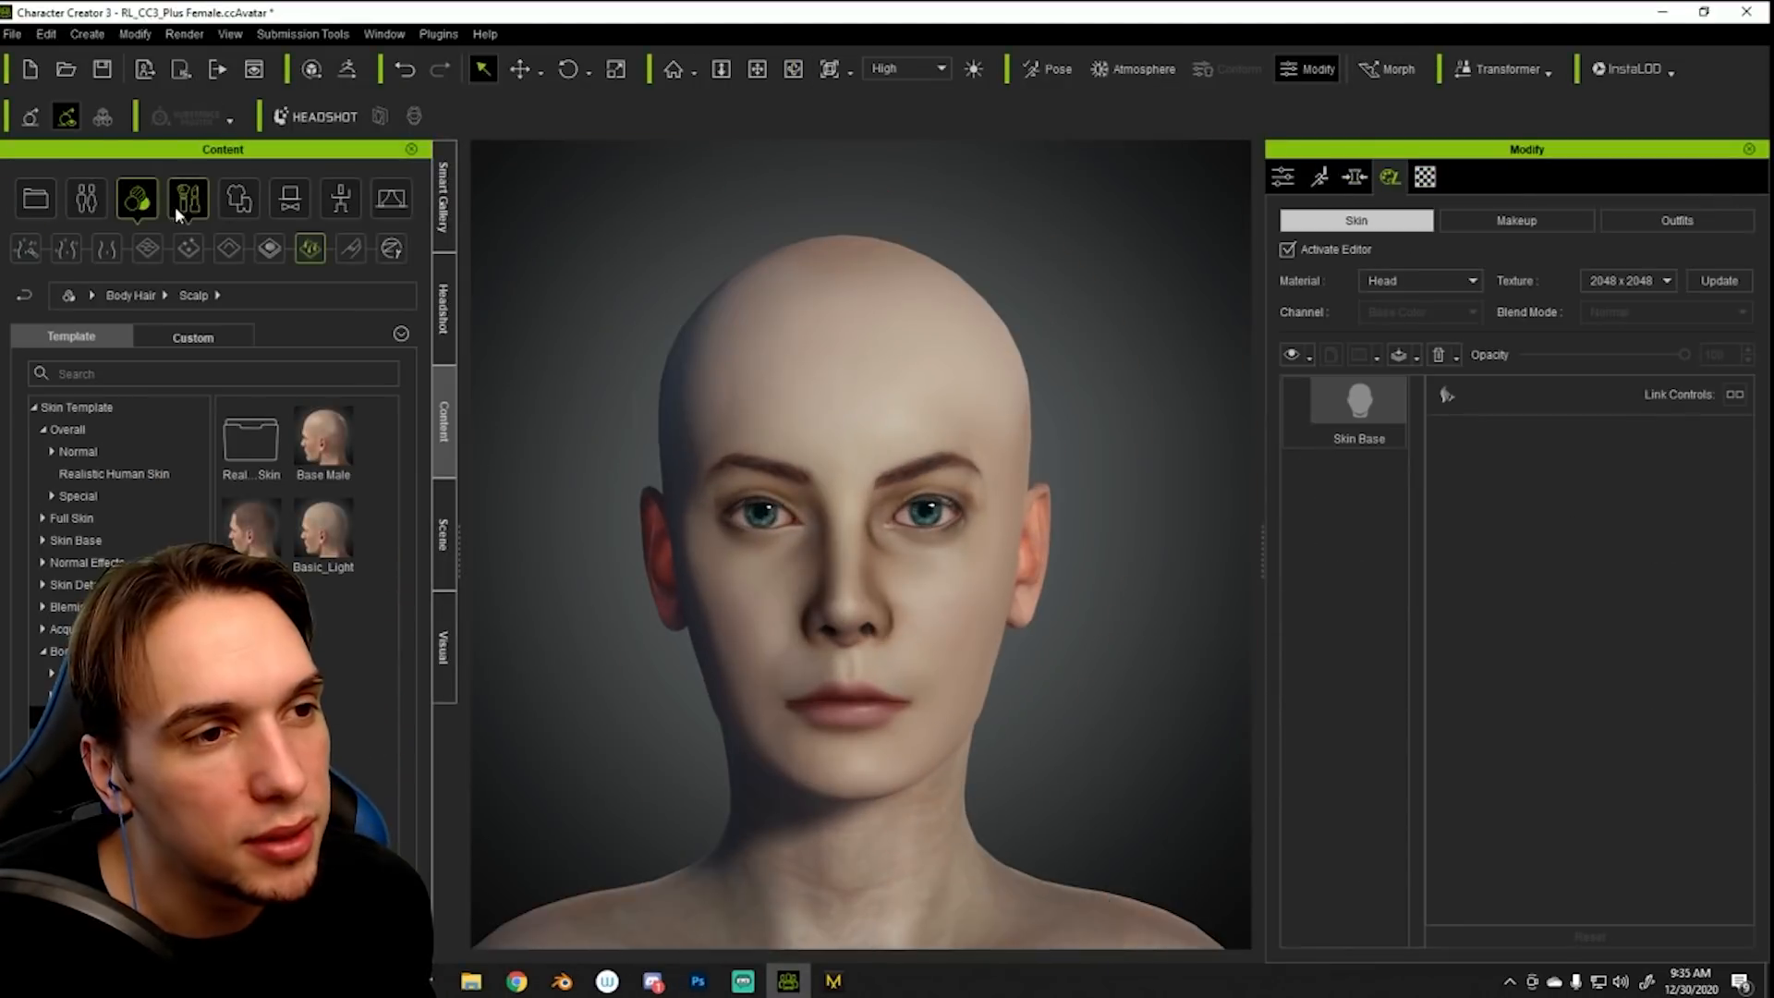
- Apply the Cordial eye makeup template to the avatar's face
click(187, 198)
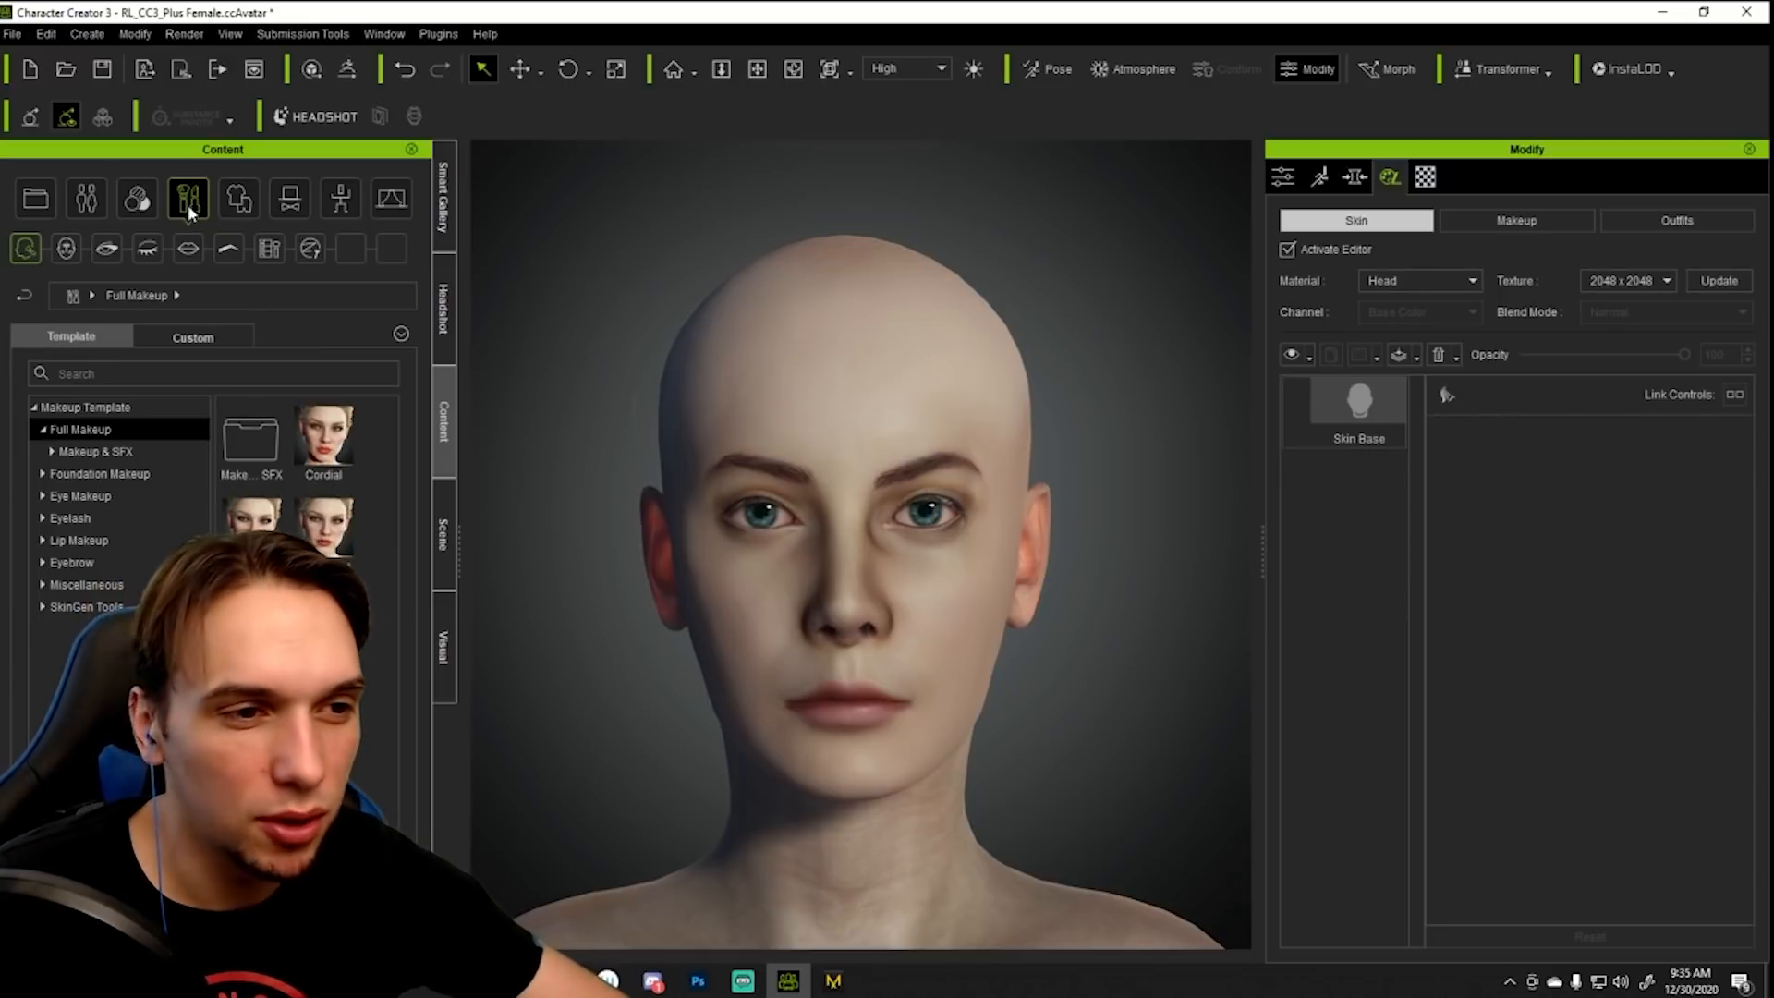
click(100, 252)
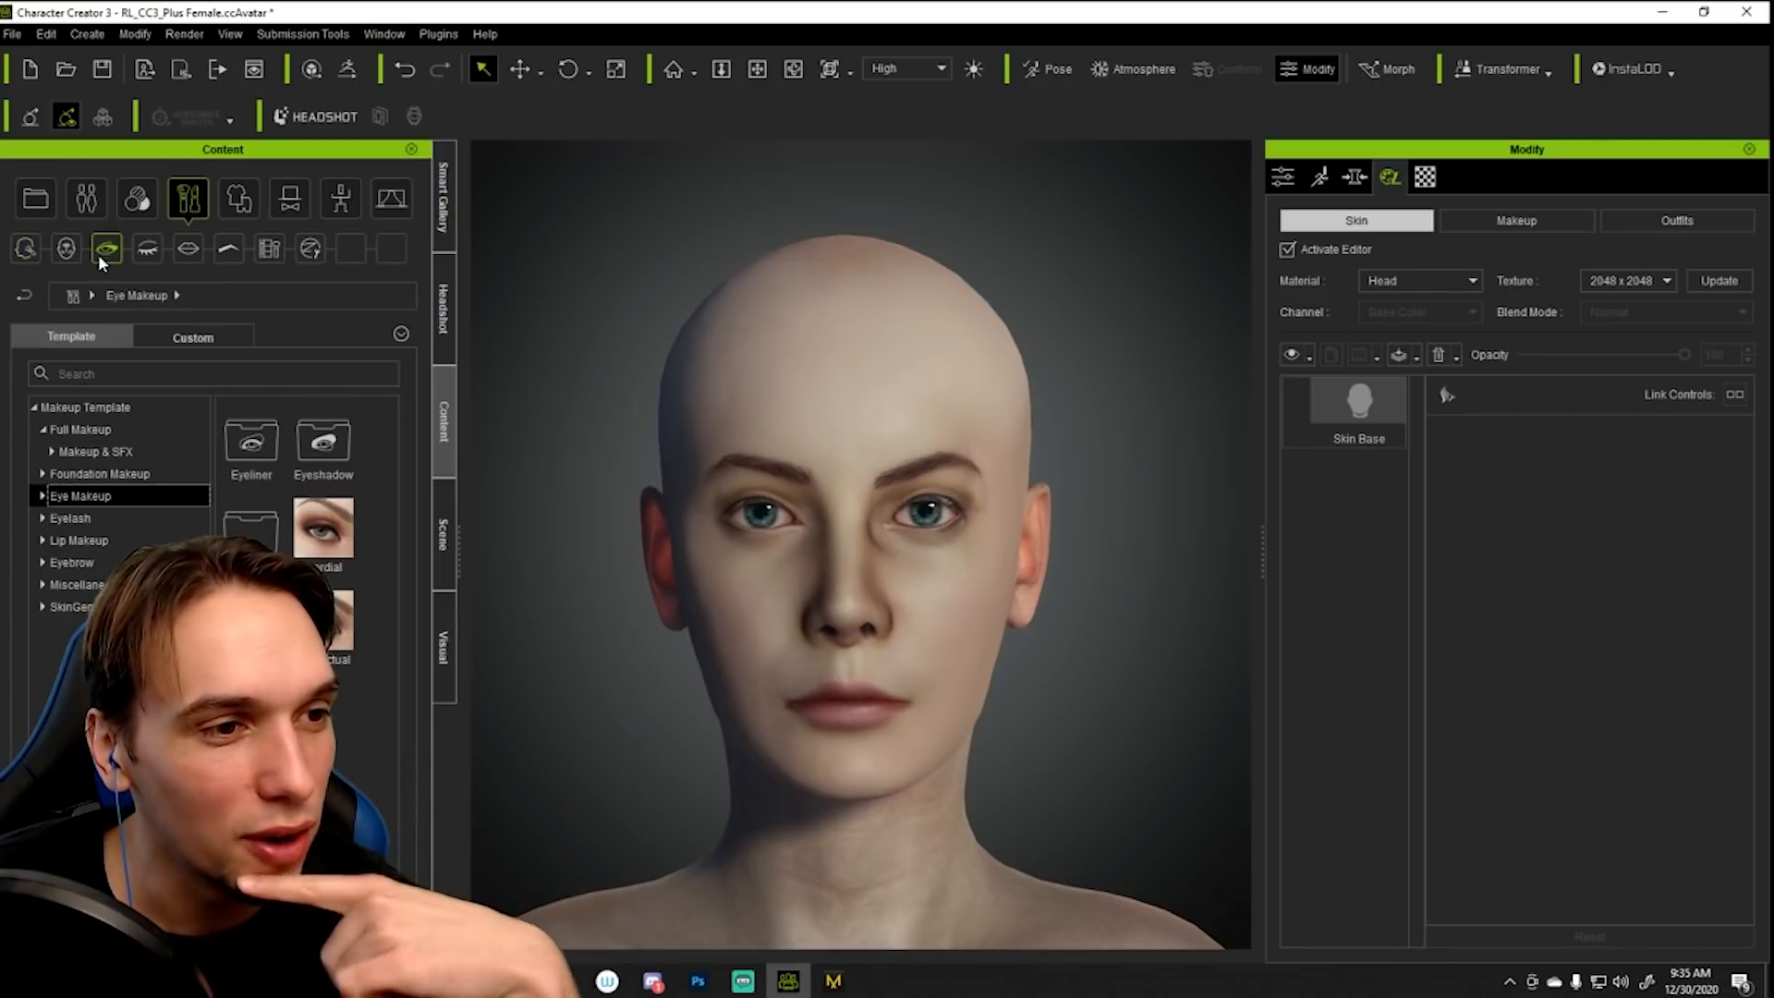
double_click(340, 548)
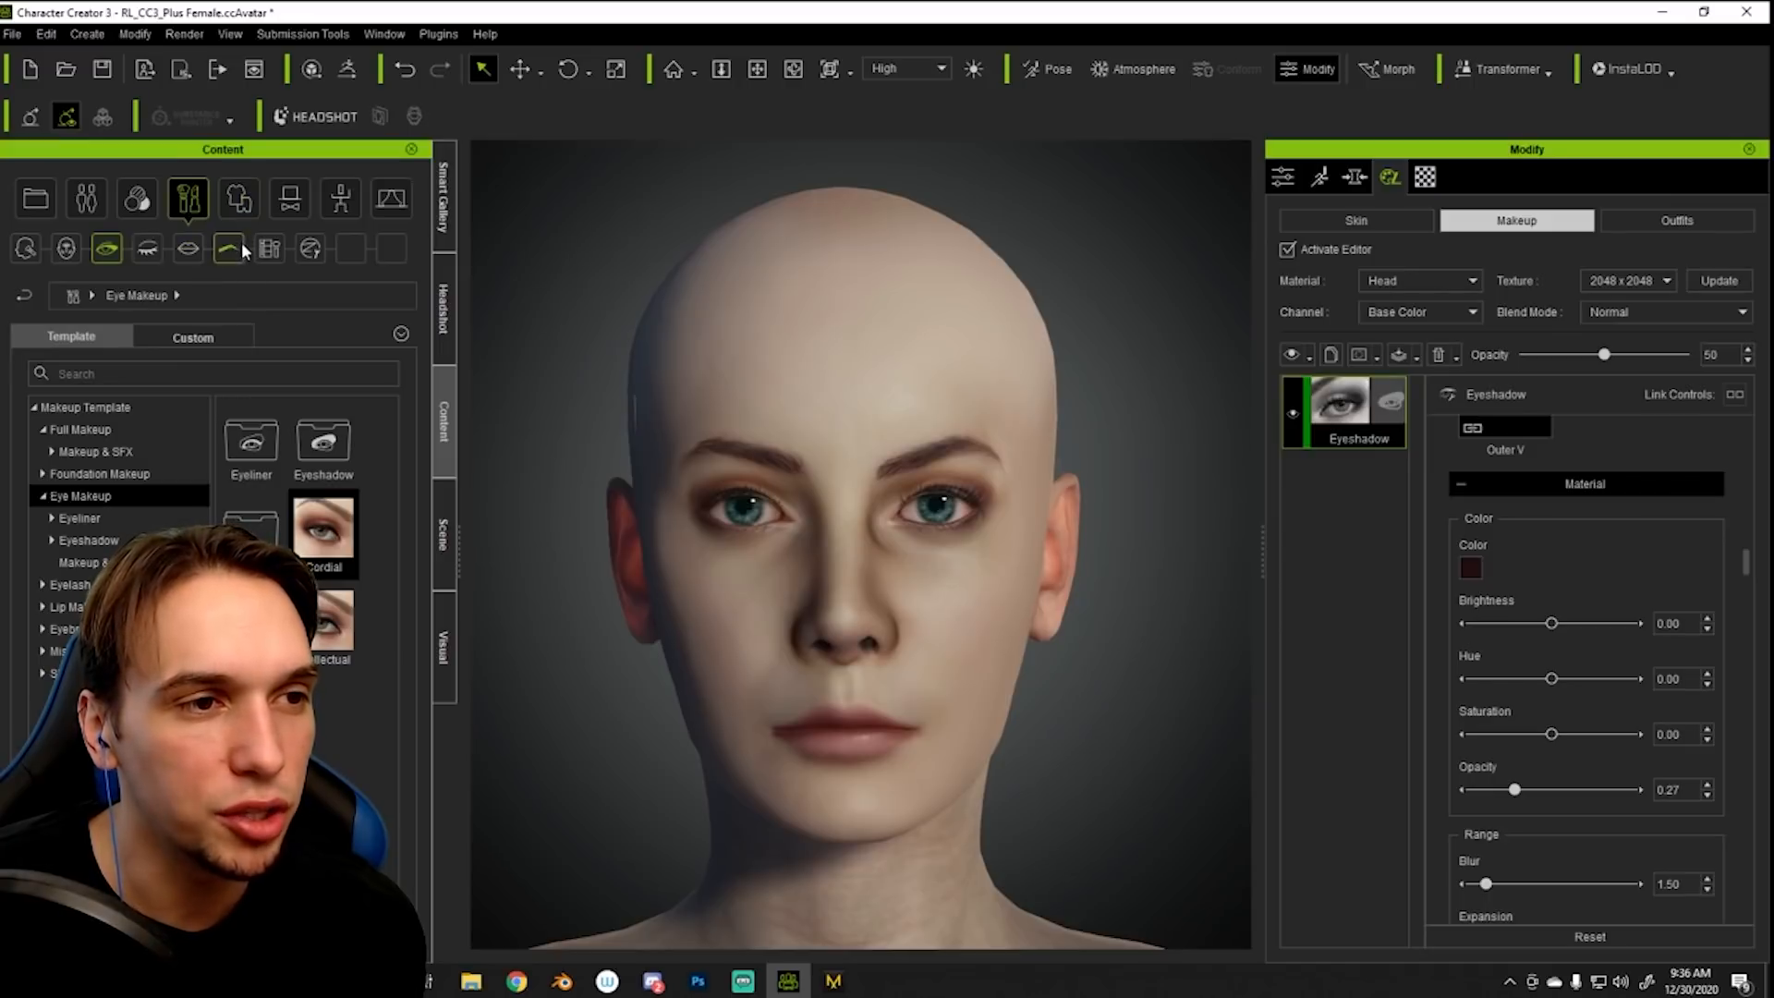
- Try a pink lip preset from the Makeup & SFX lip makeup and replace it with a red one
click(188, 251)
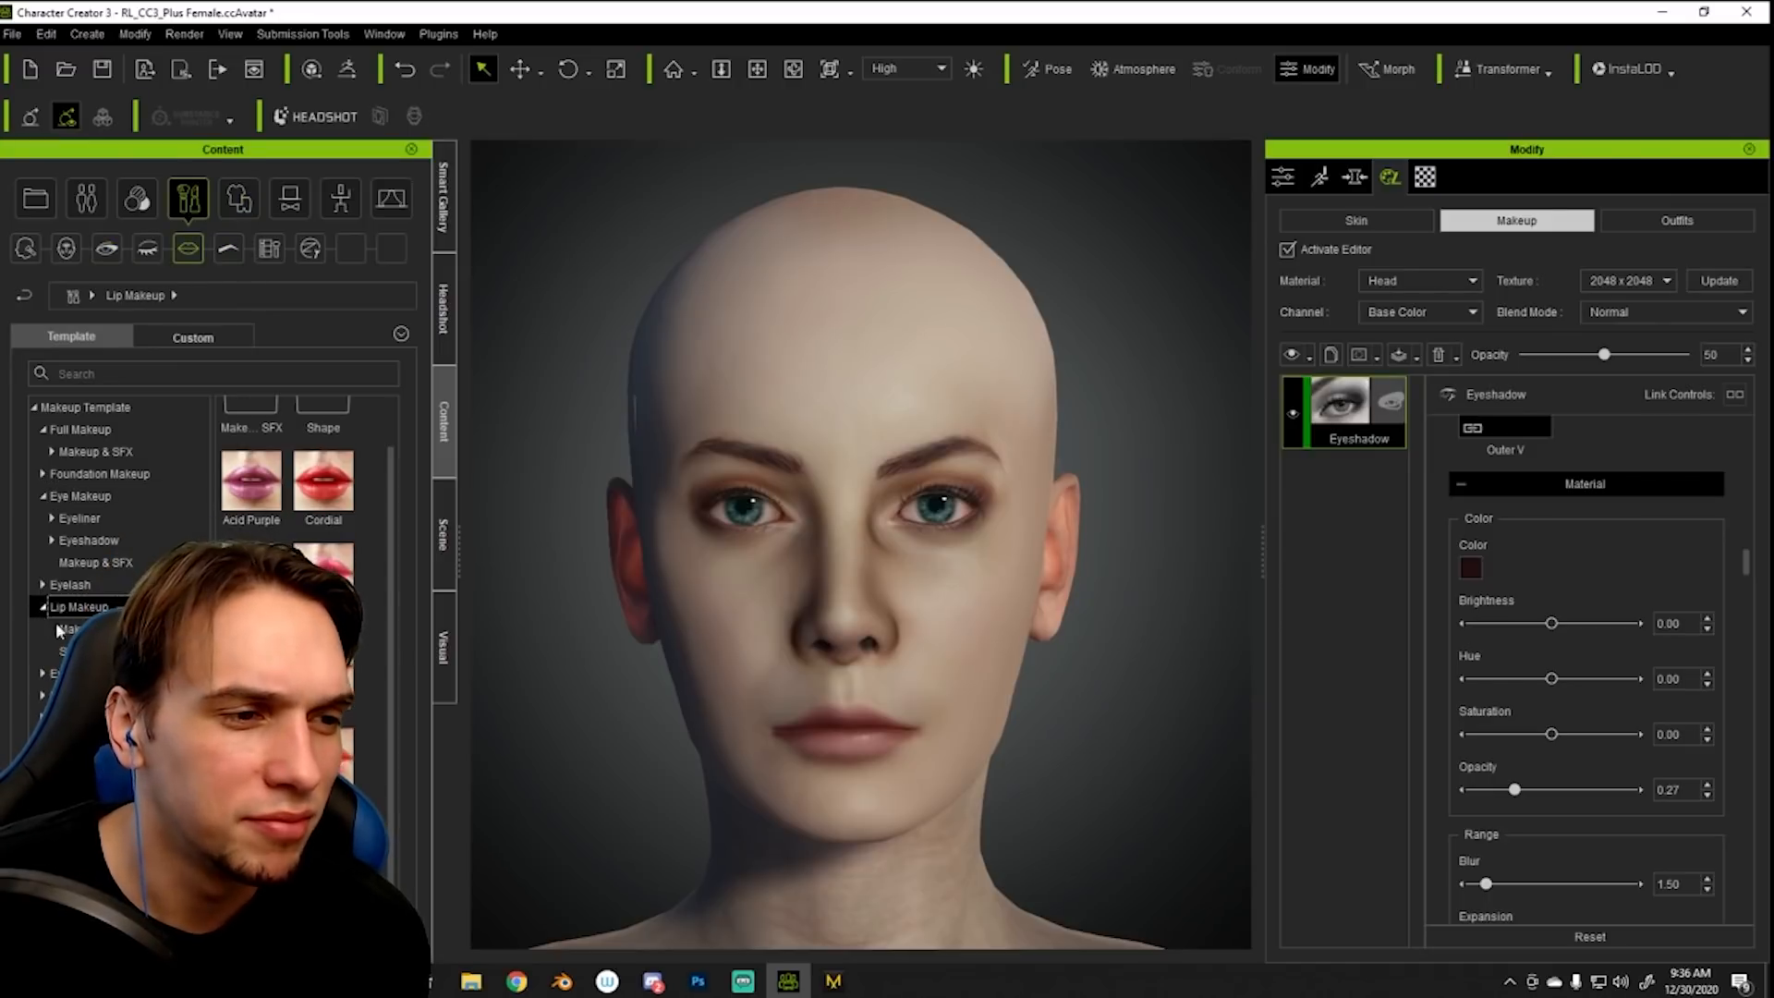
click(70, 628)
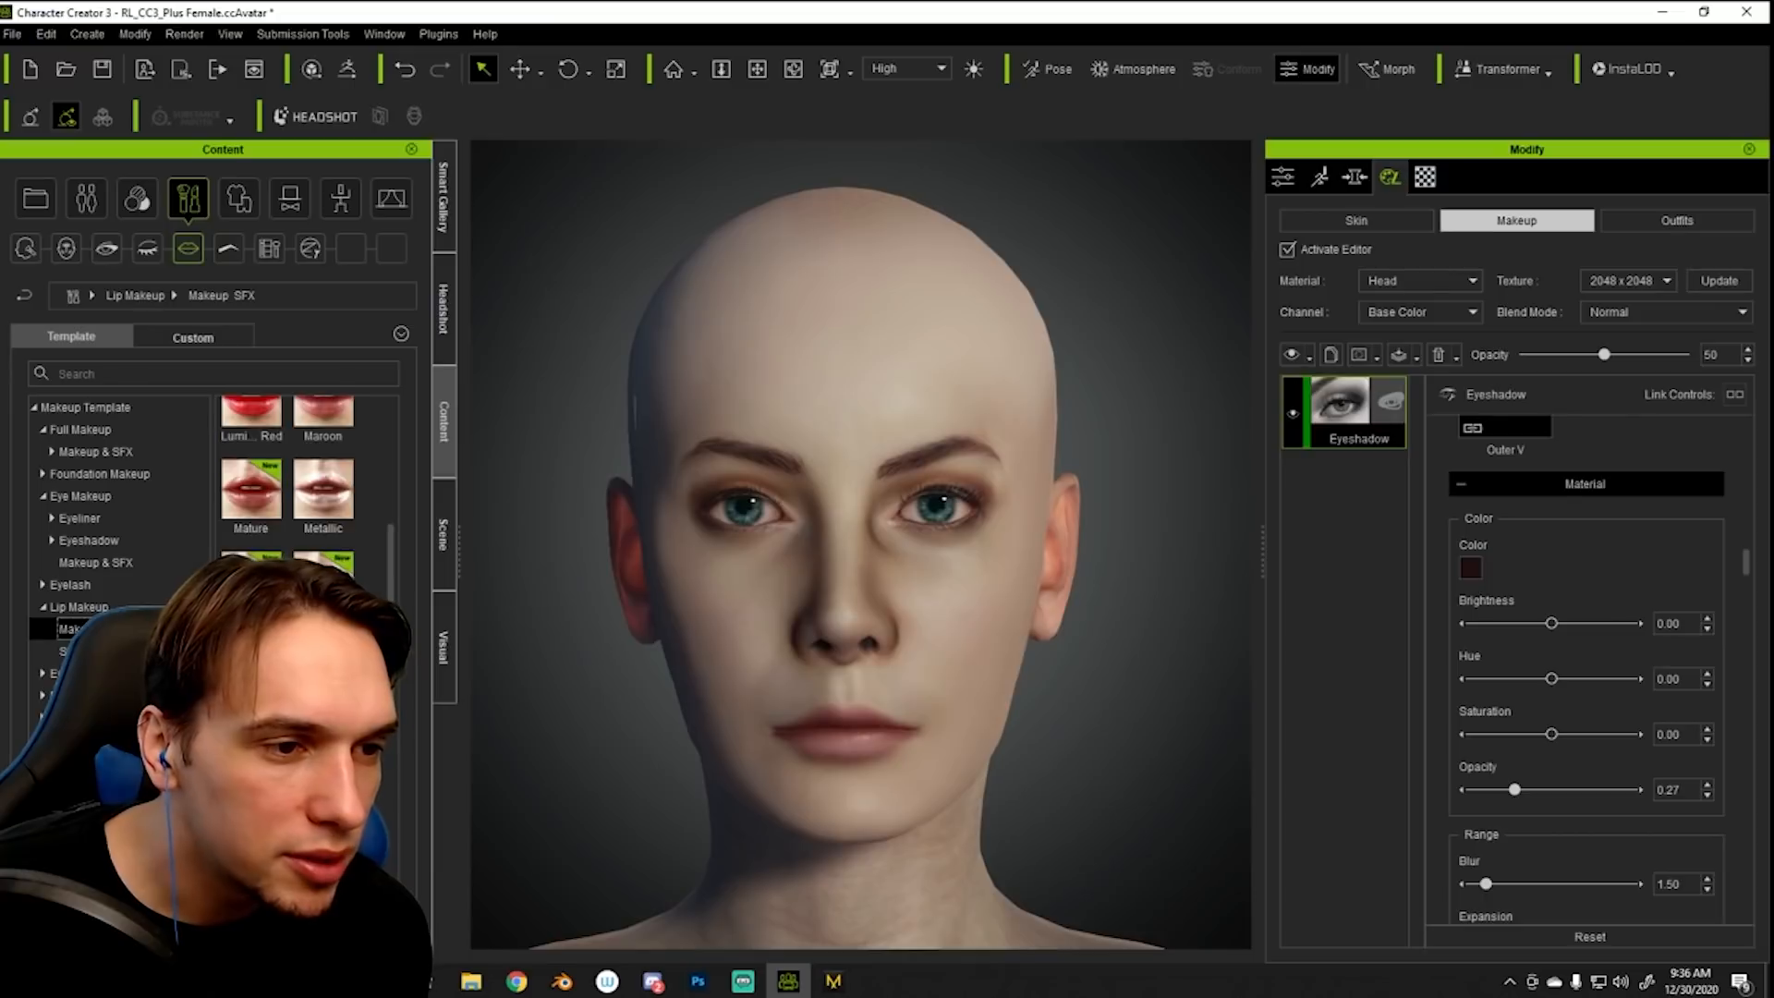
scroll(259, 543, up, 3)
double_click(251, 517)
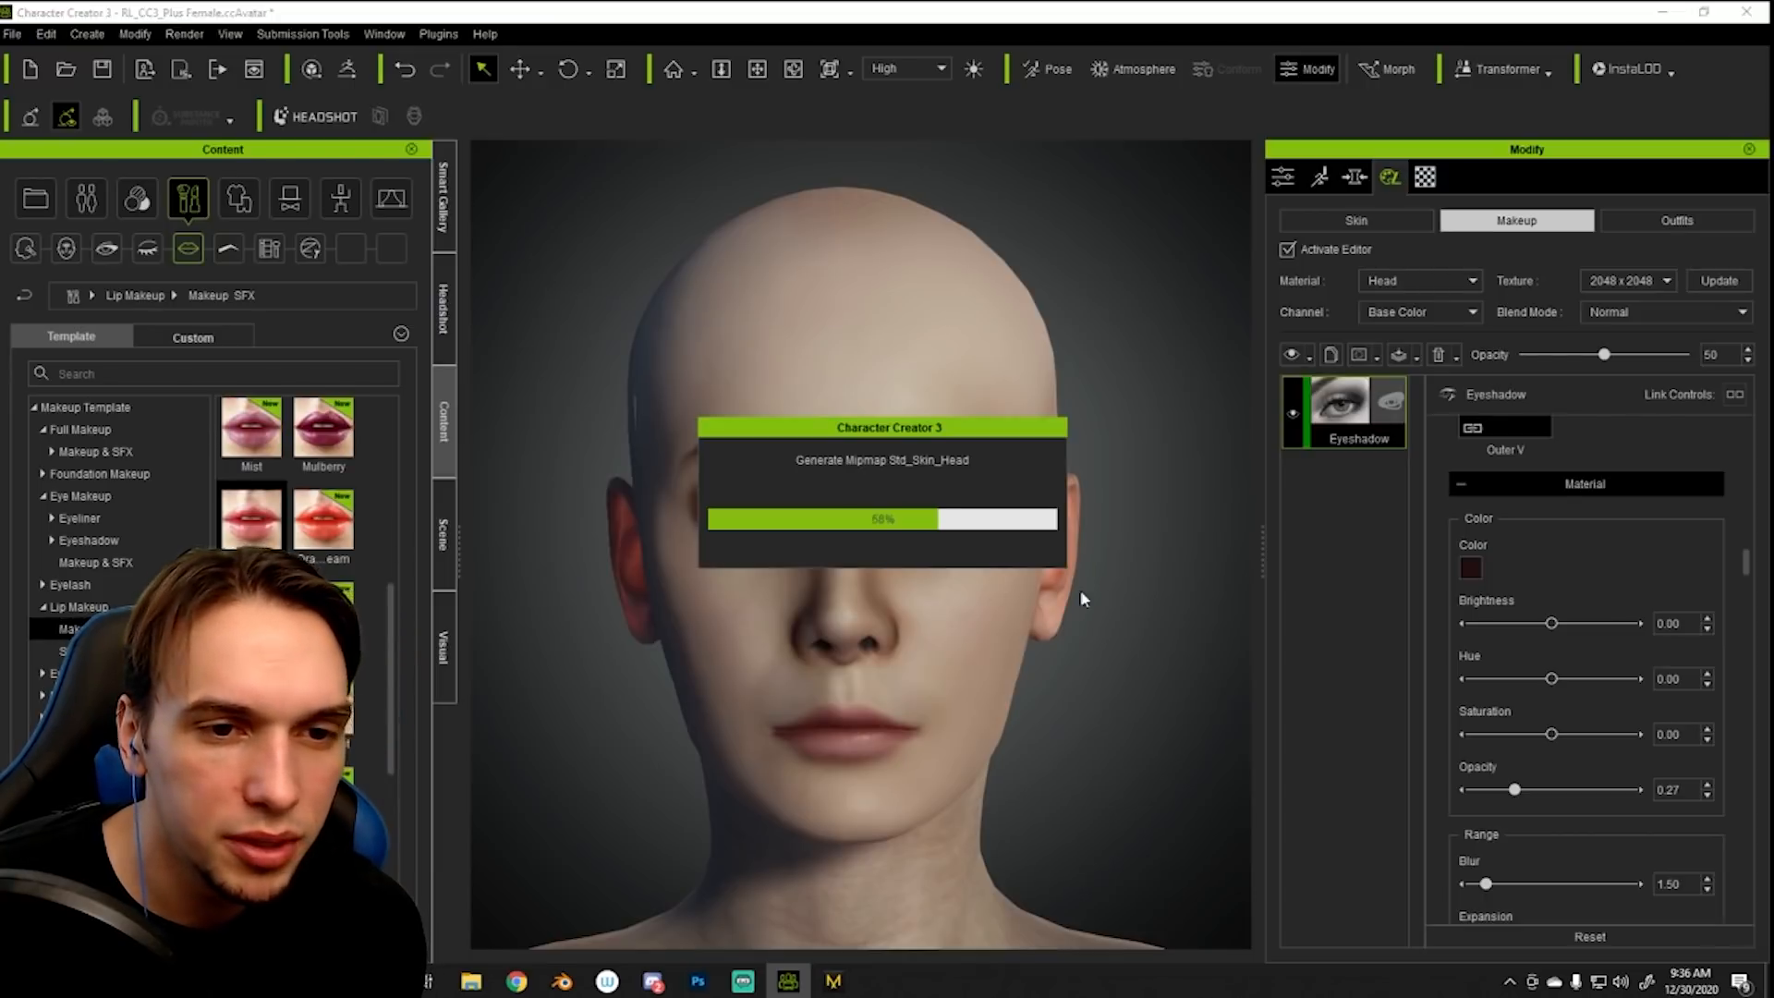
scroll(258, 517, down, 3)
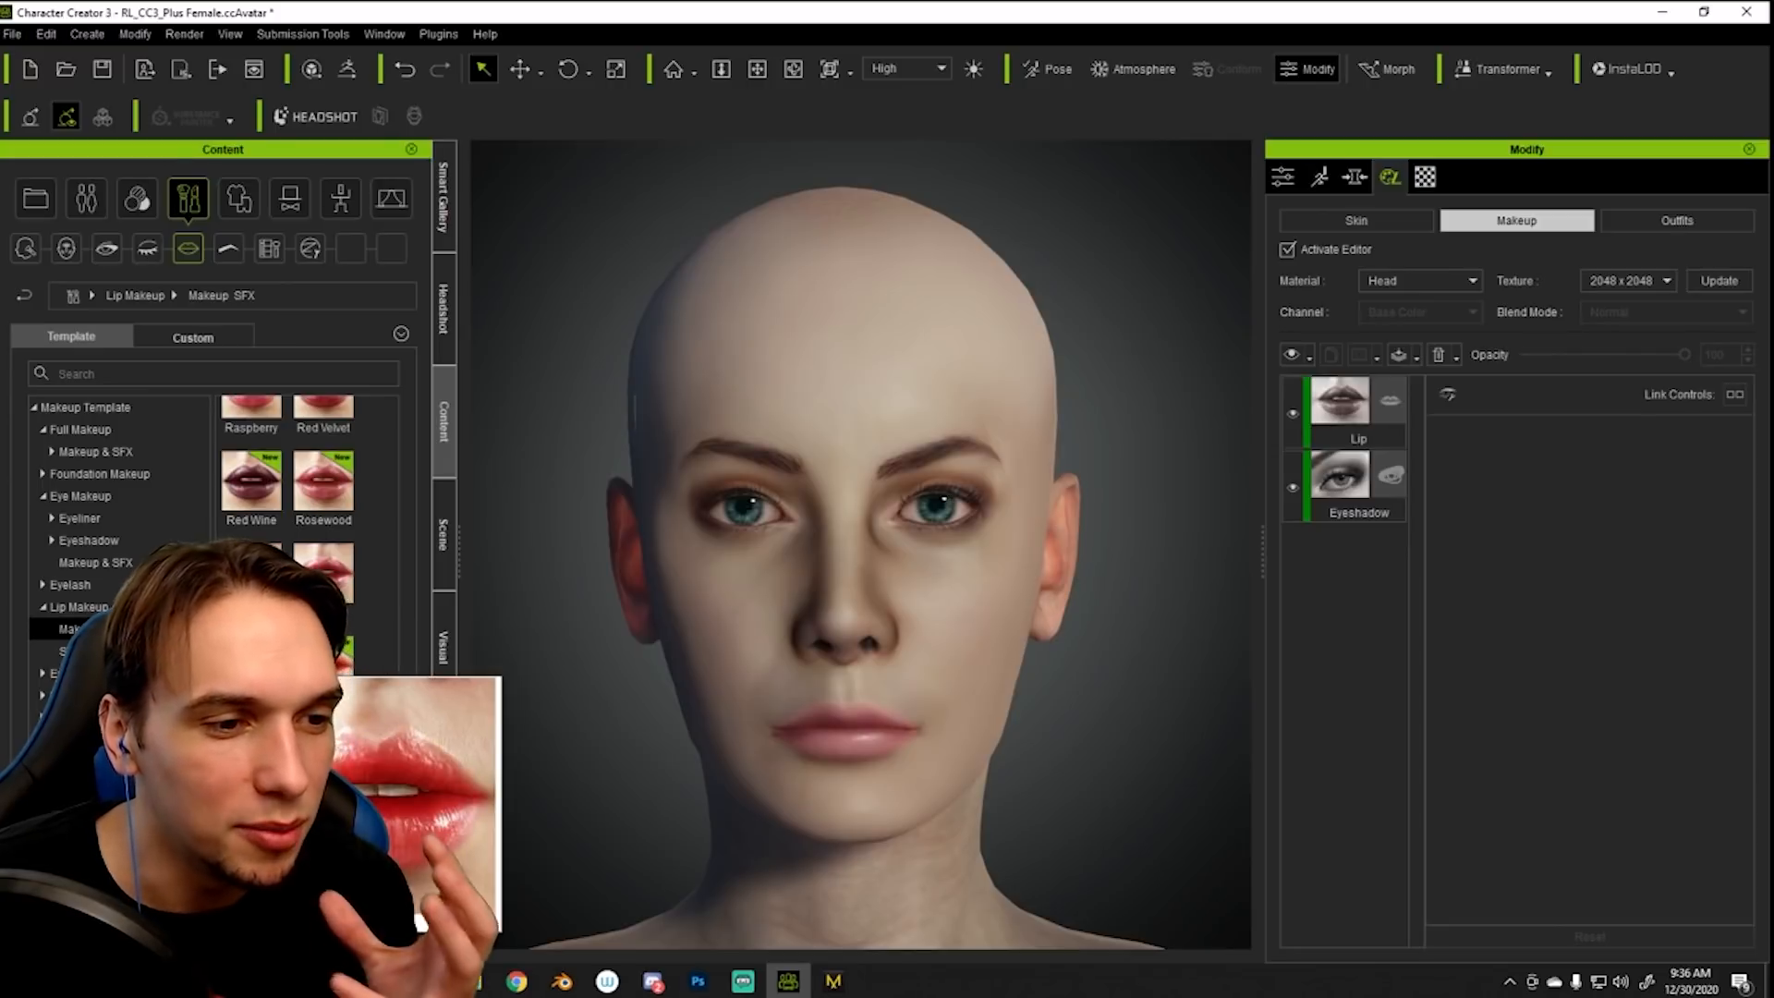
double_click(251, 660)
click(841, 536)
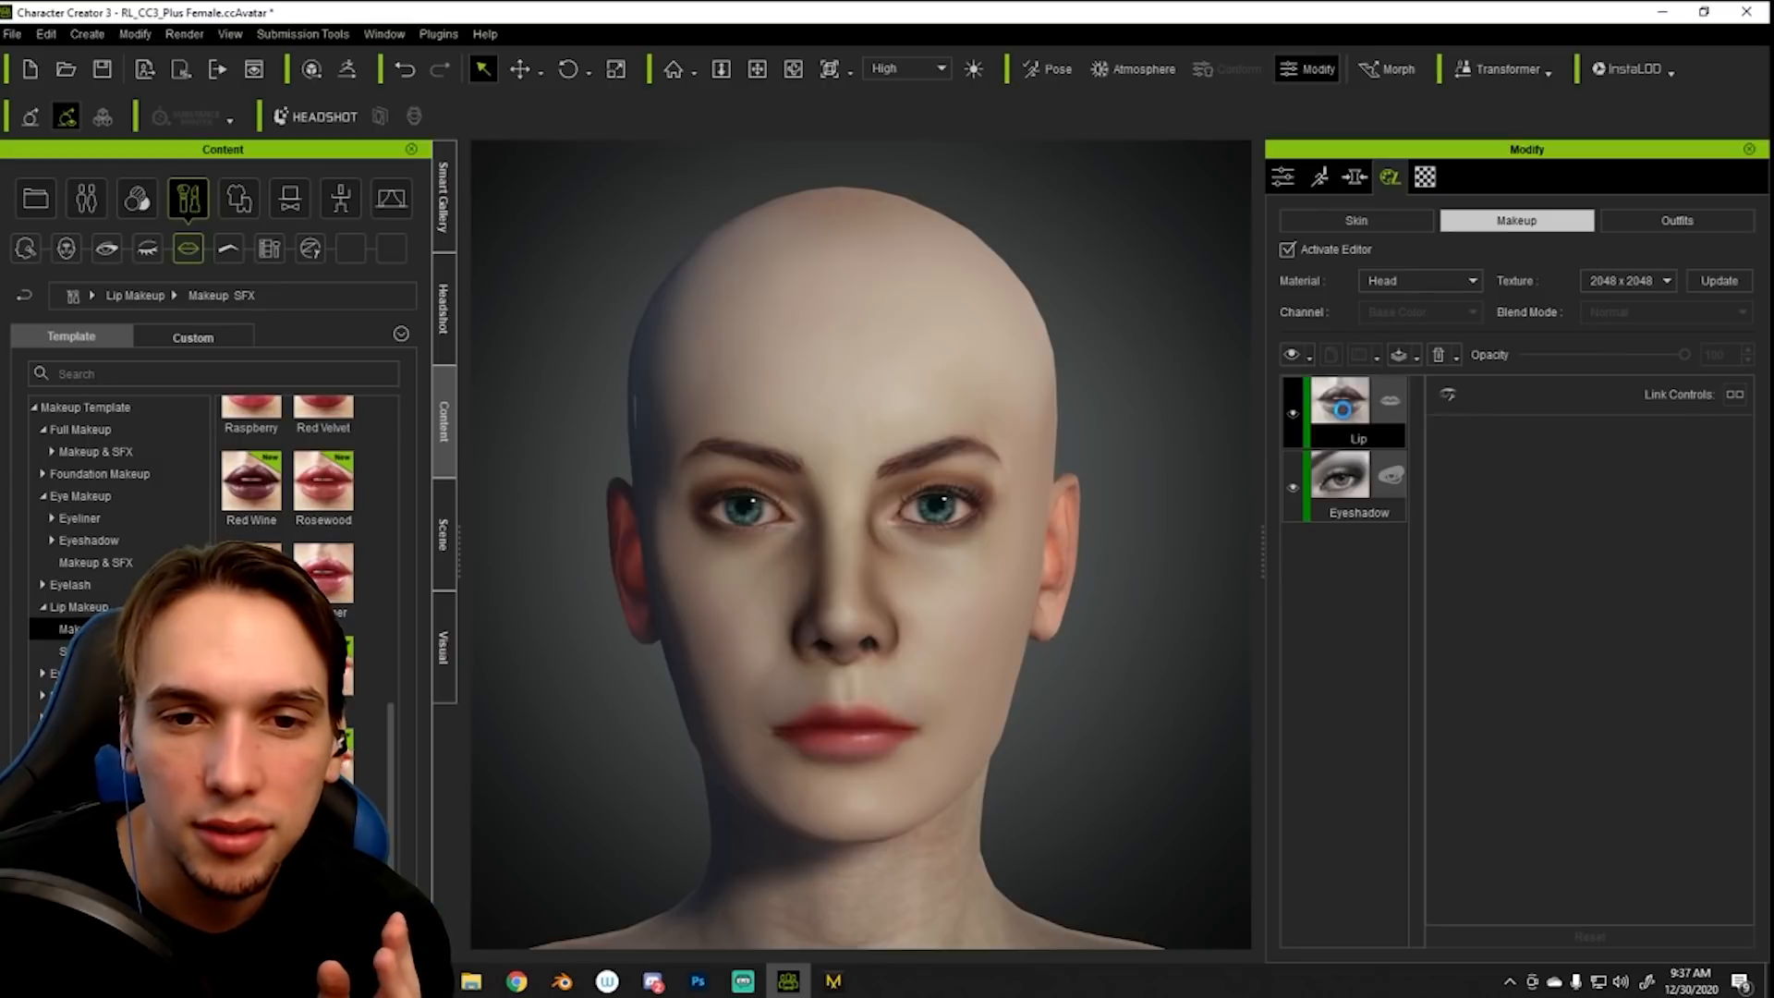
scroll(1599, 652, down, 3)
scroll(1599, 654, down, 5)
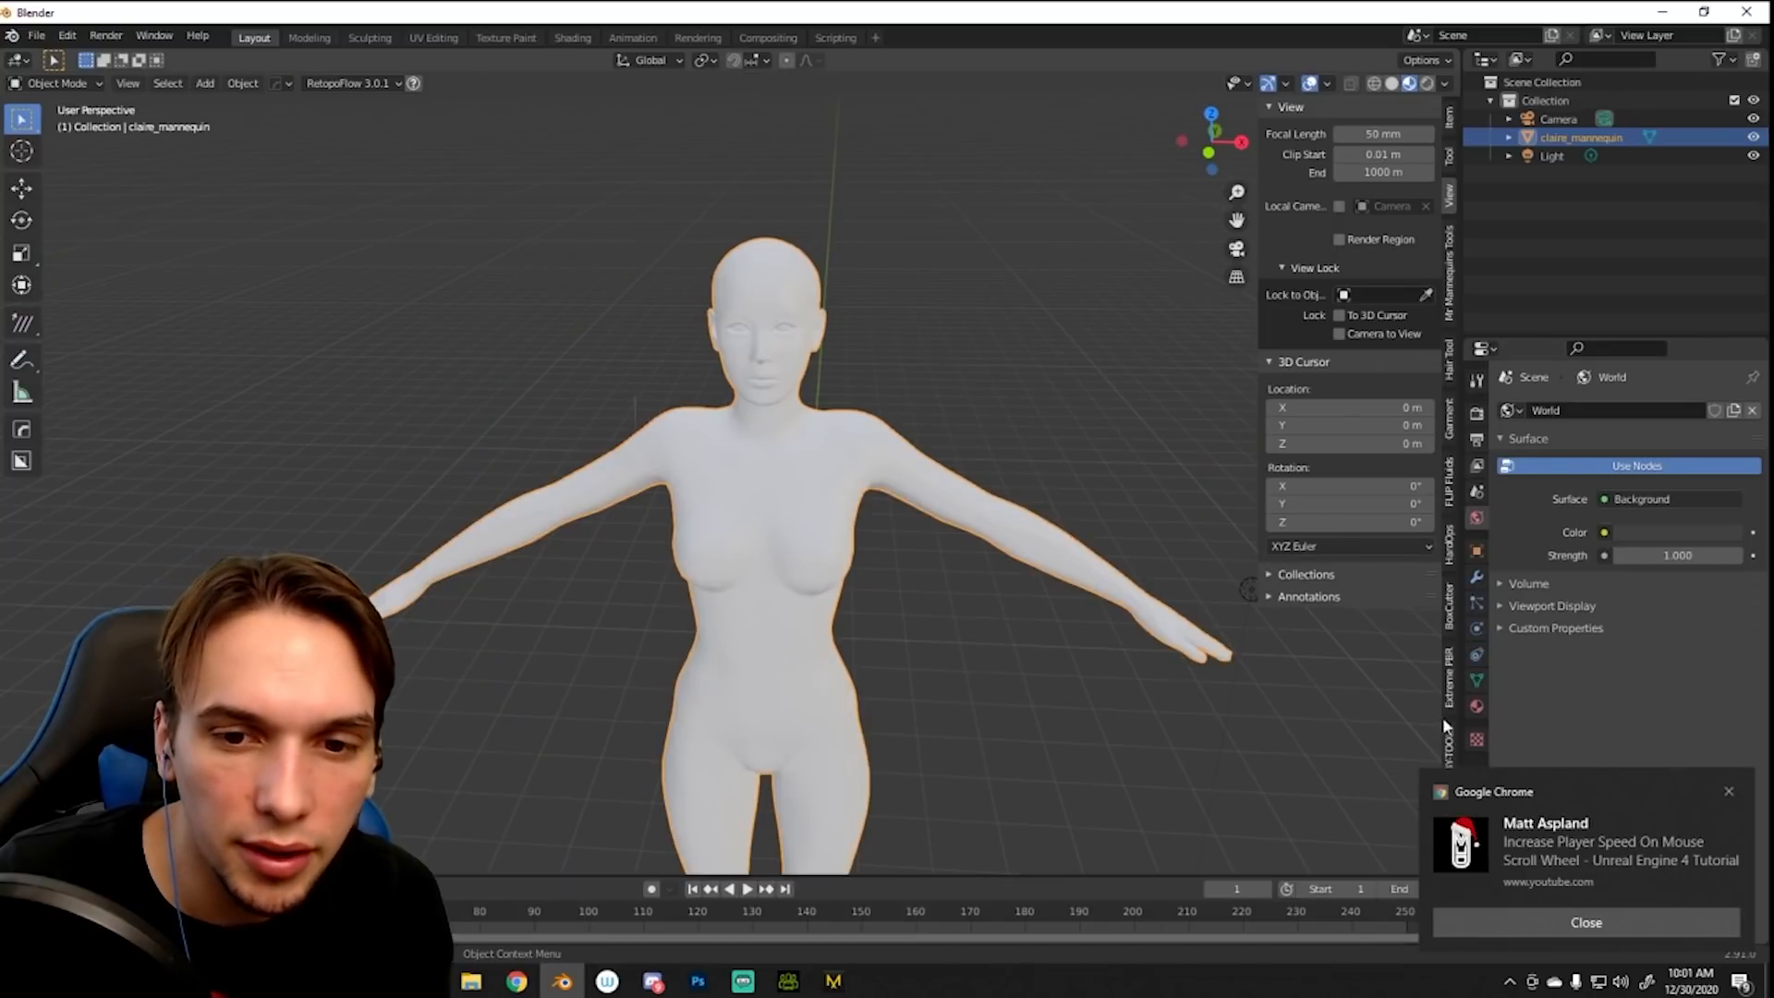
- Switch to Blender and open the material properties of the claire_mannequin mesh
click(1476, 705)
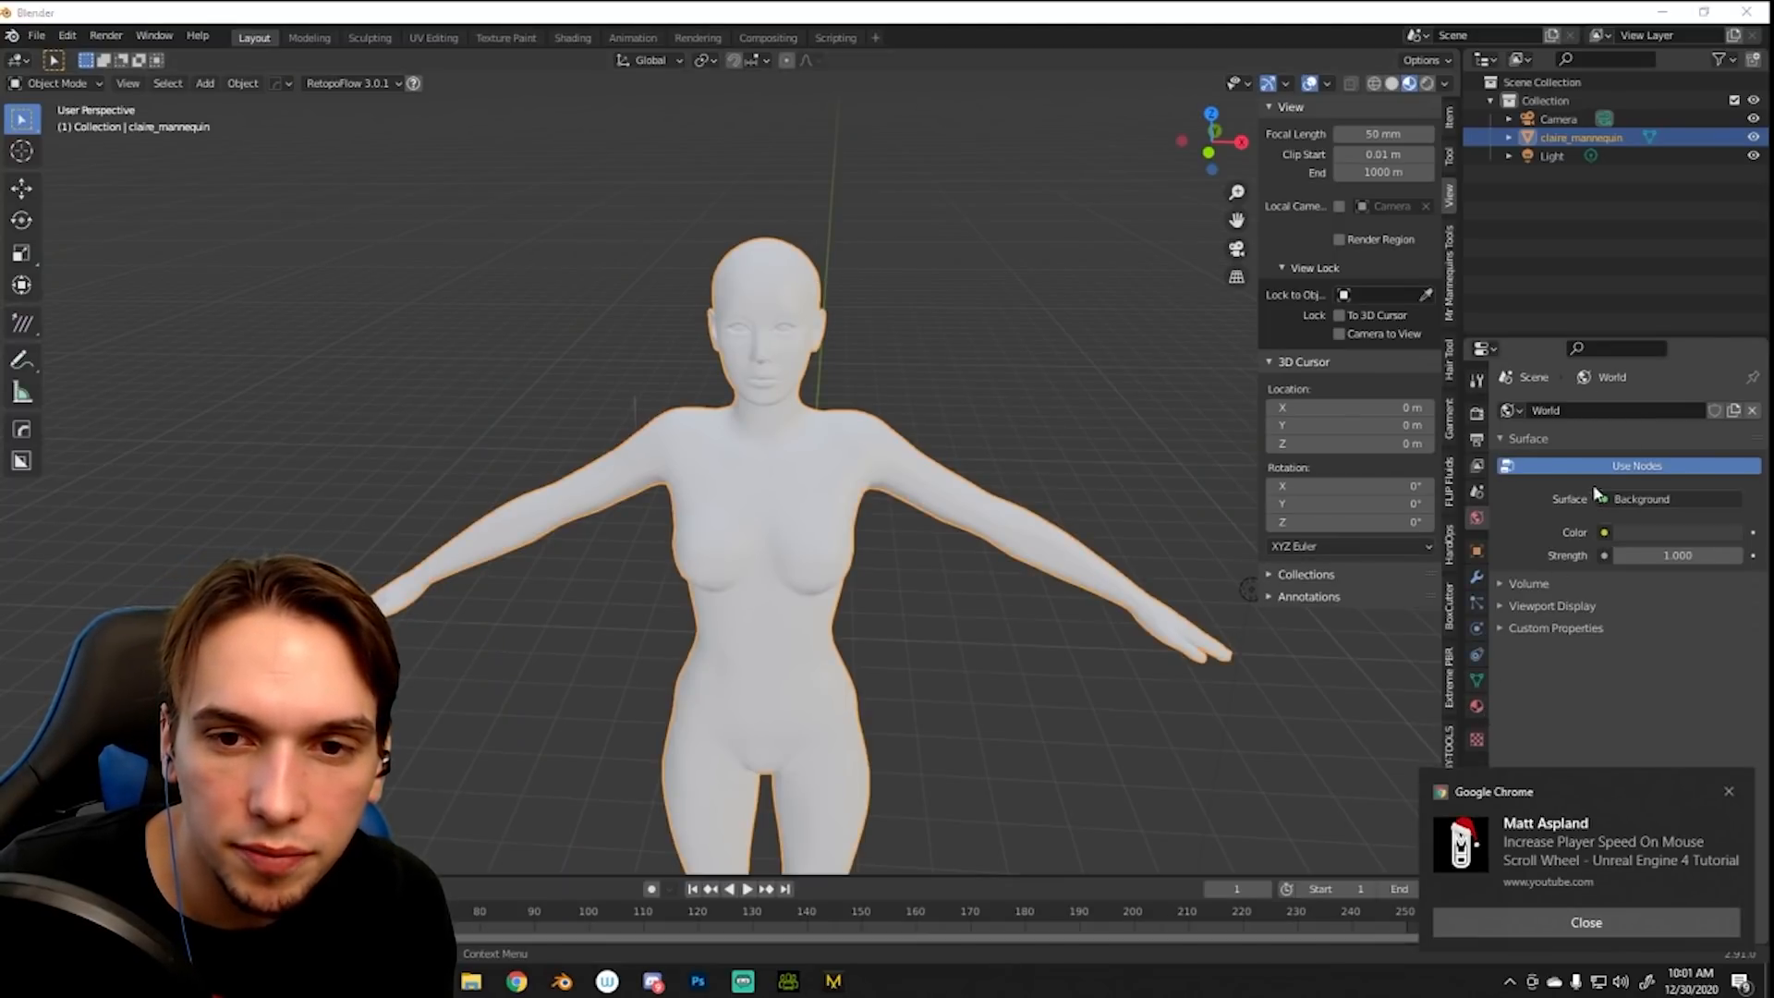
mouse_move(979, 325)
middle_down()
mouse_move(983, 260)
mouse_move(1001, 316)
middle_up()
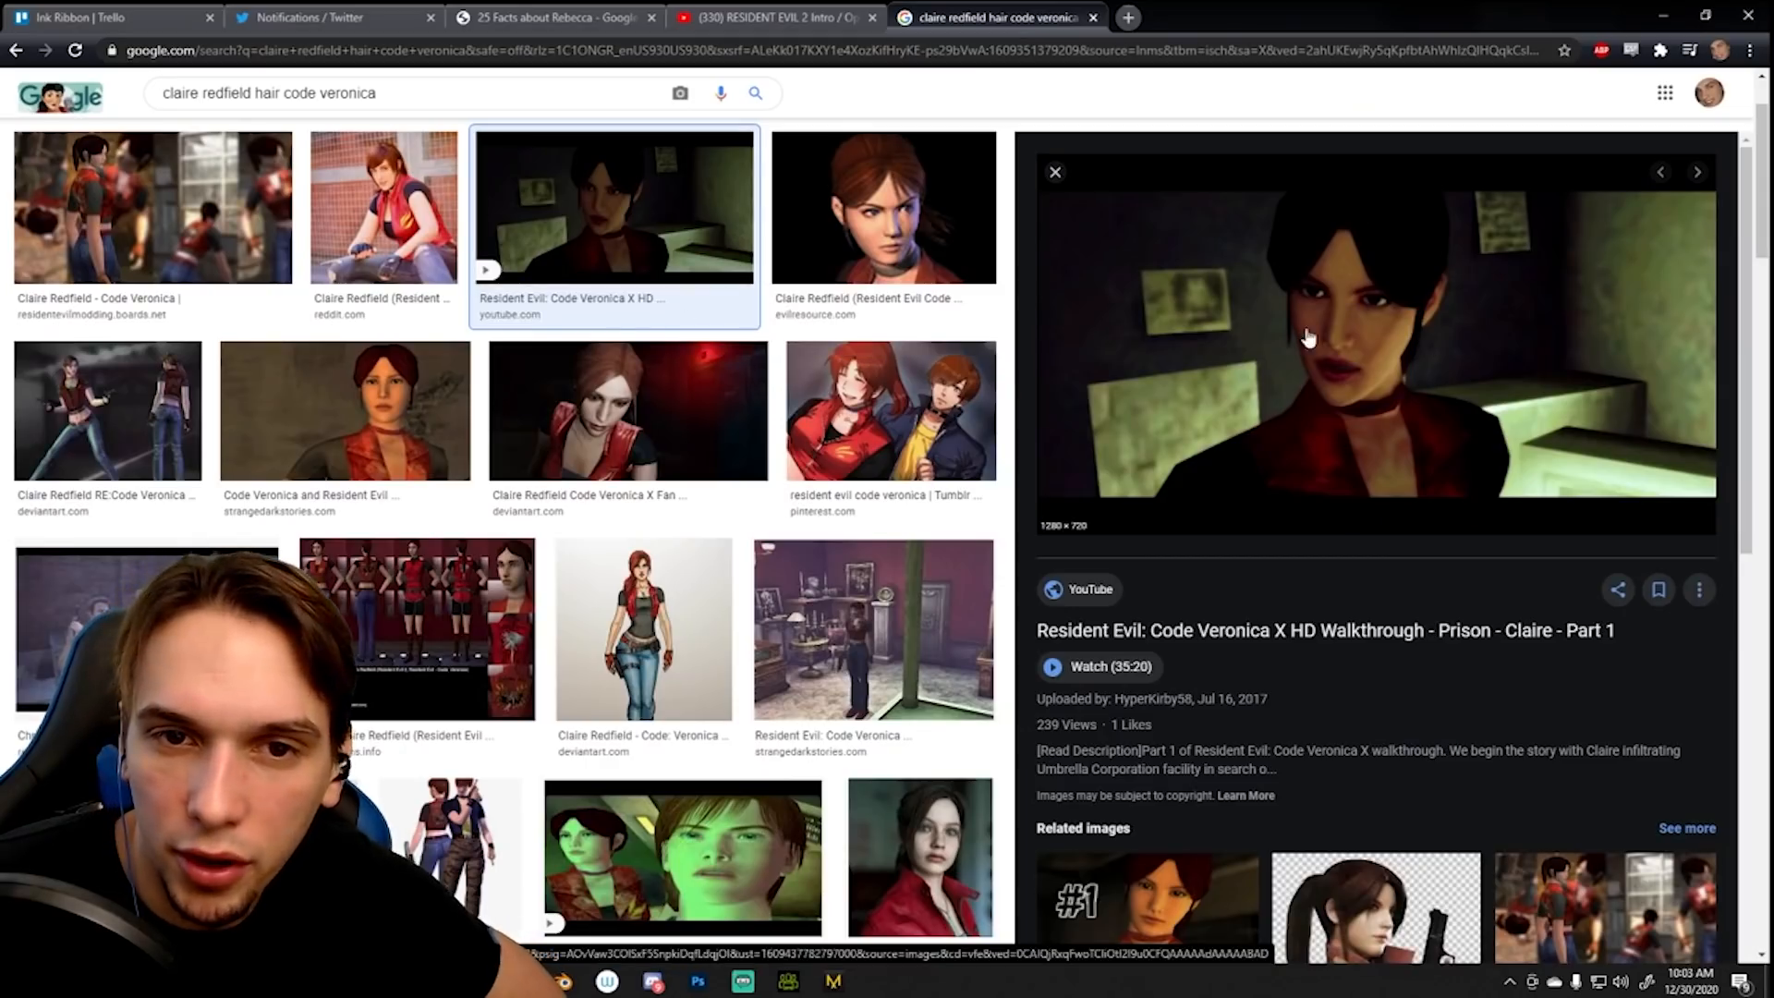
- Switch to Chrome and look through image results for Claire Redfield's Code Veronica hairstyle as reference
scroll(1308, 338, down, 7)
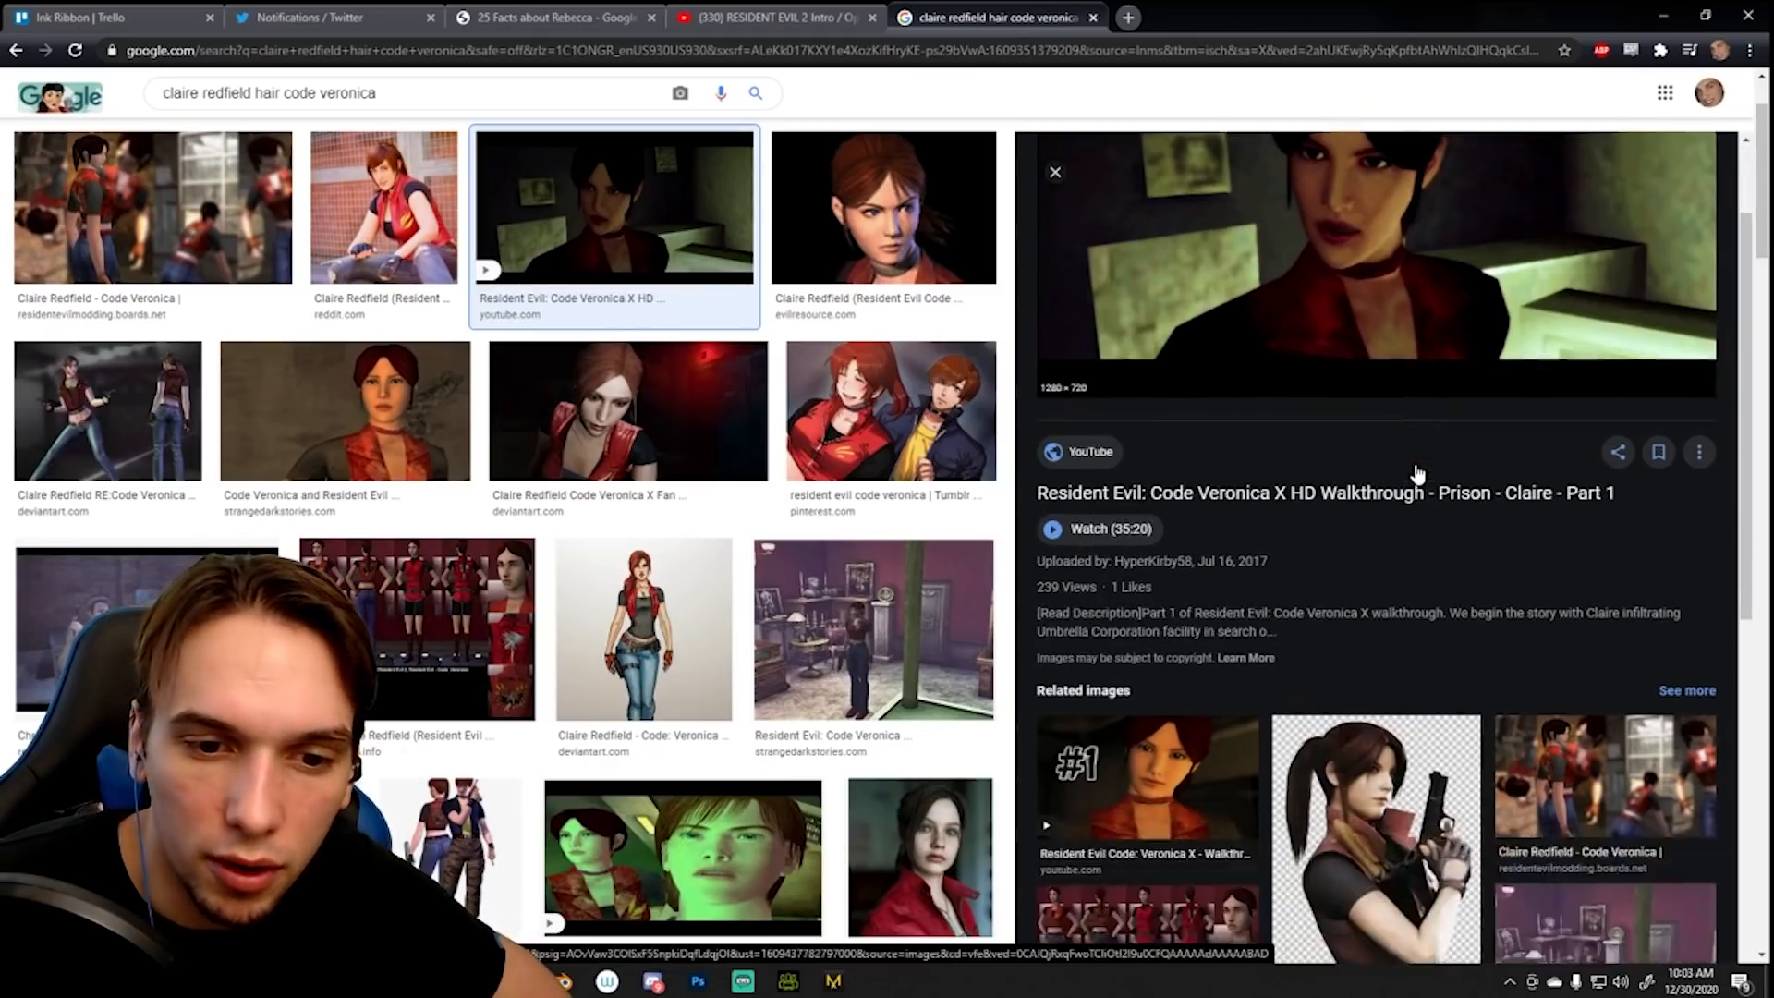
click(1572, 663)
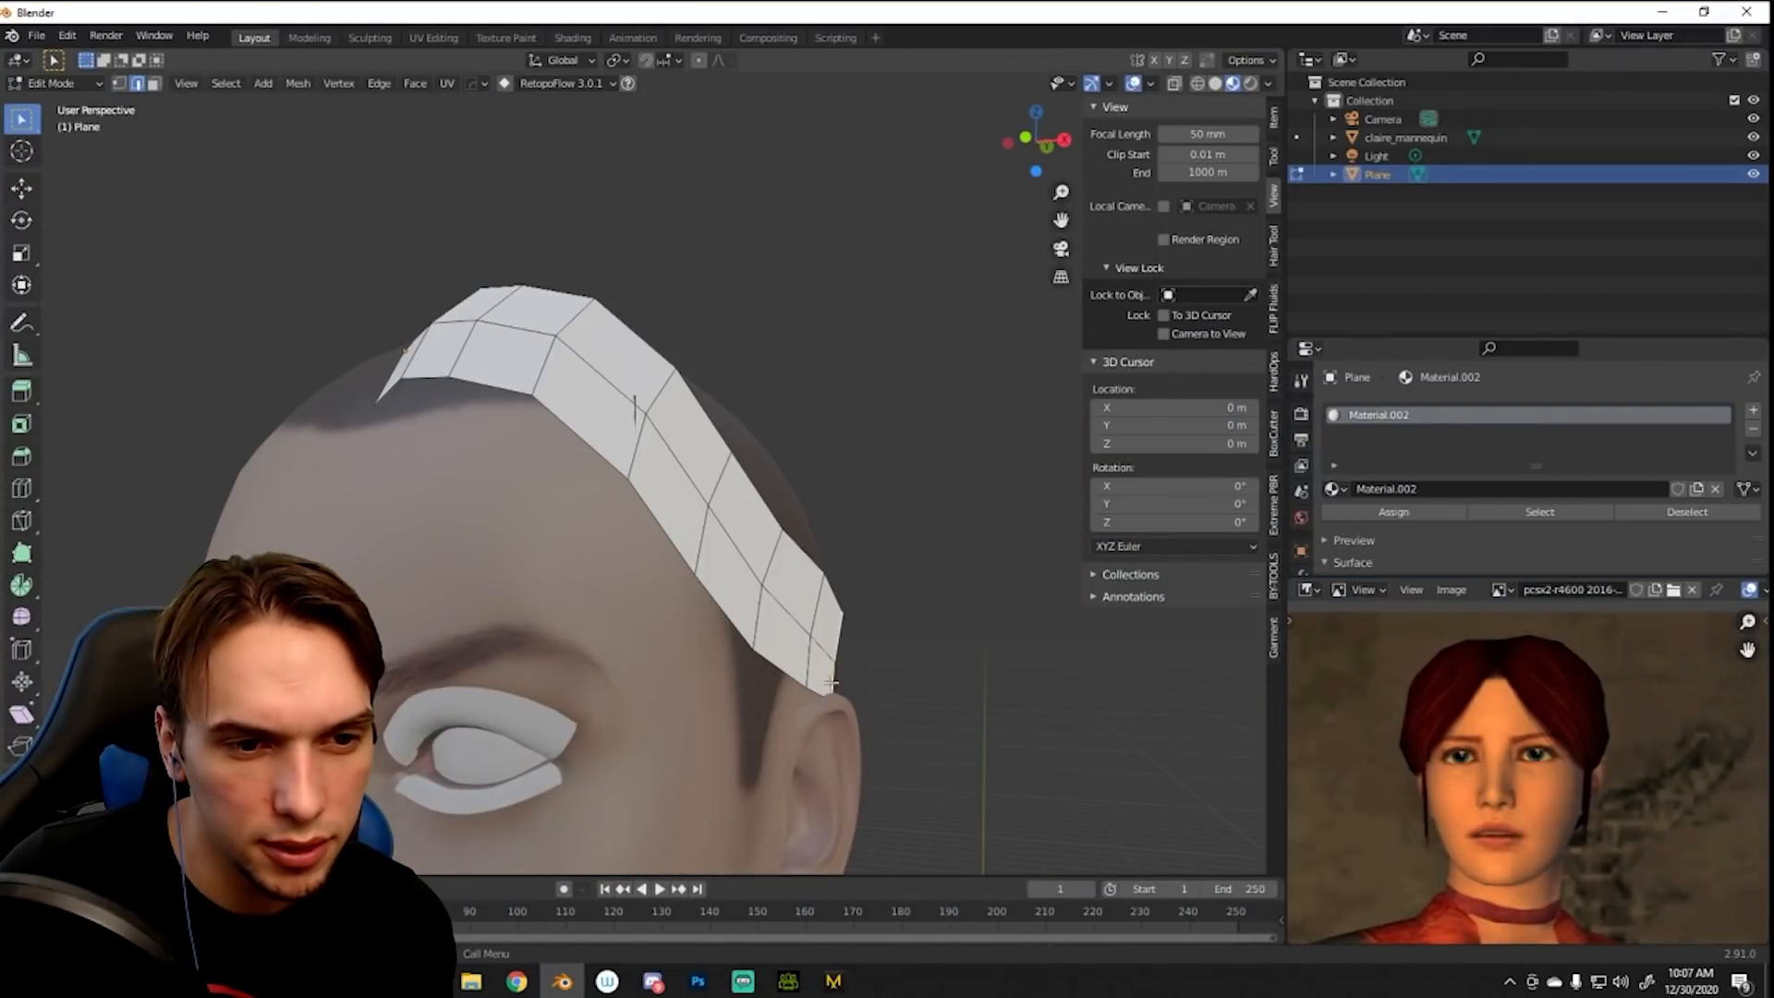
- Move the selected part of the hair plane mesh to fit it around the side of the mannequin's head
middle_drag(831, 684, 812, 644)
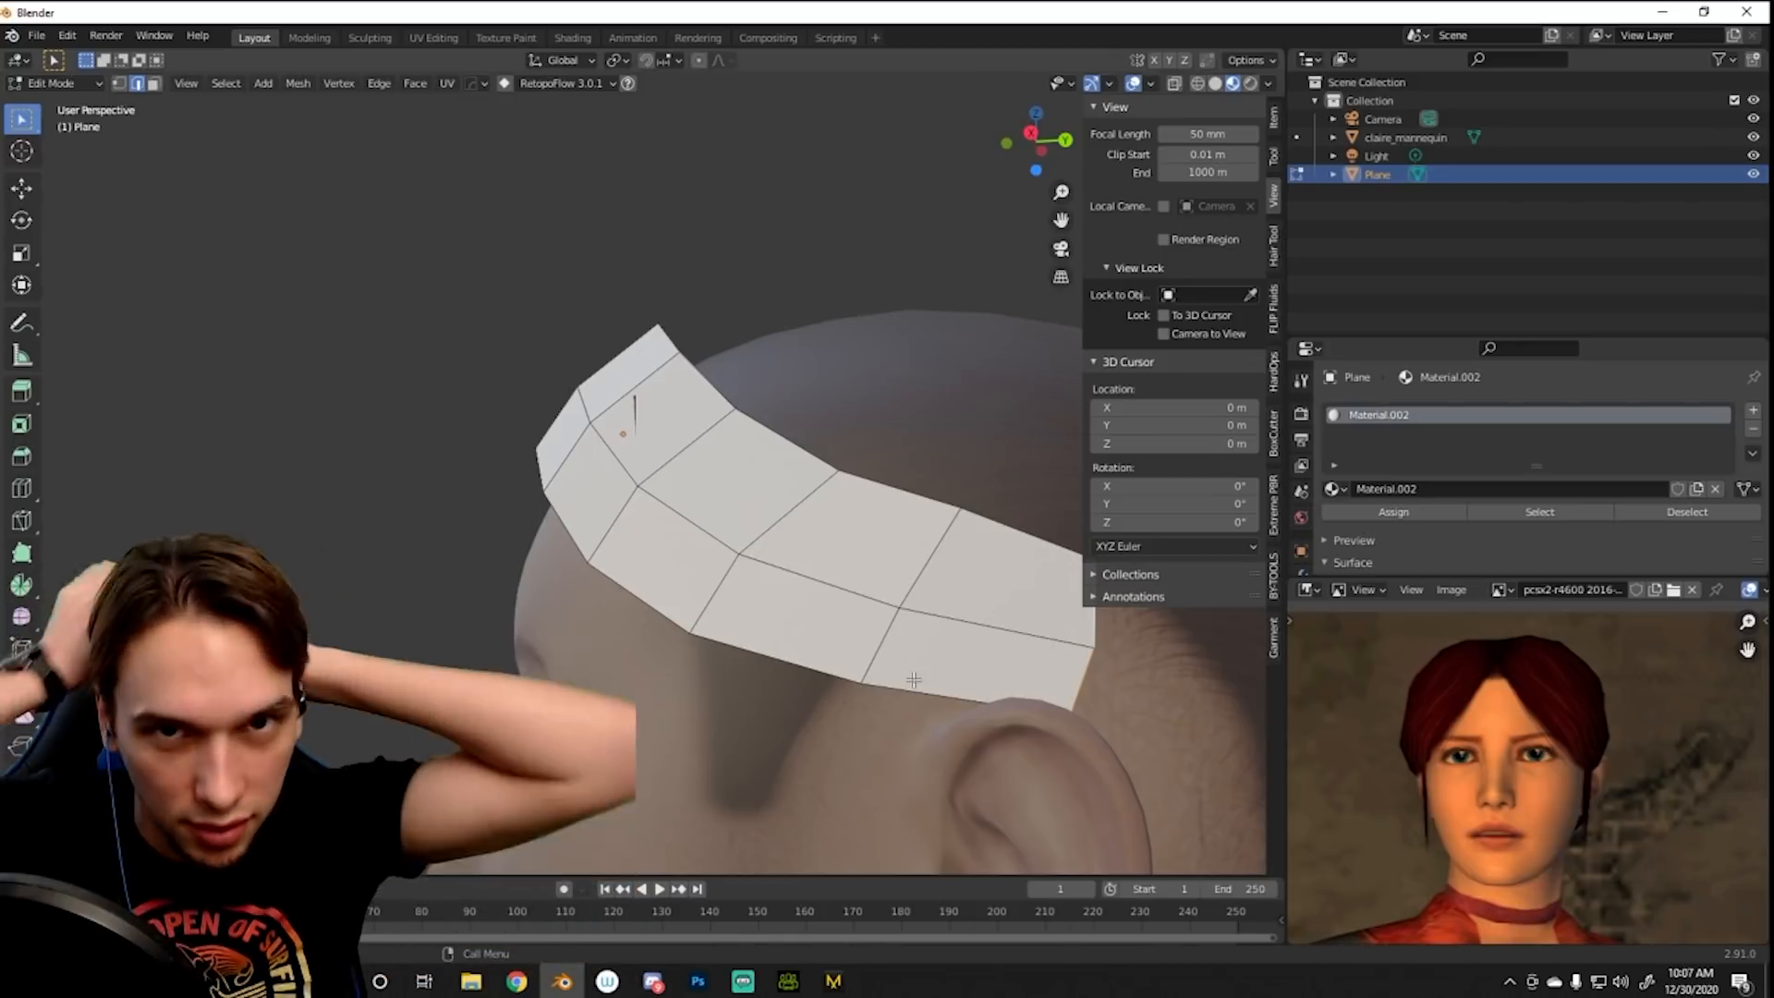
middle_drag(697, 366, 696, 314)
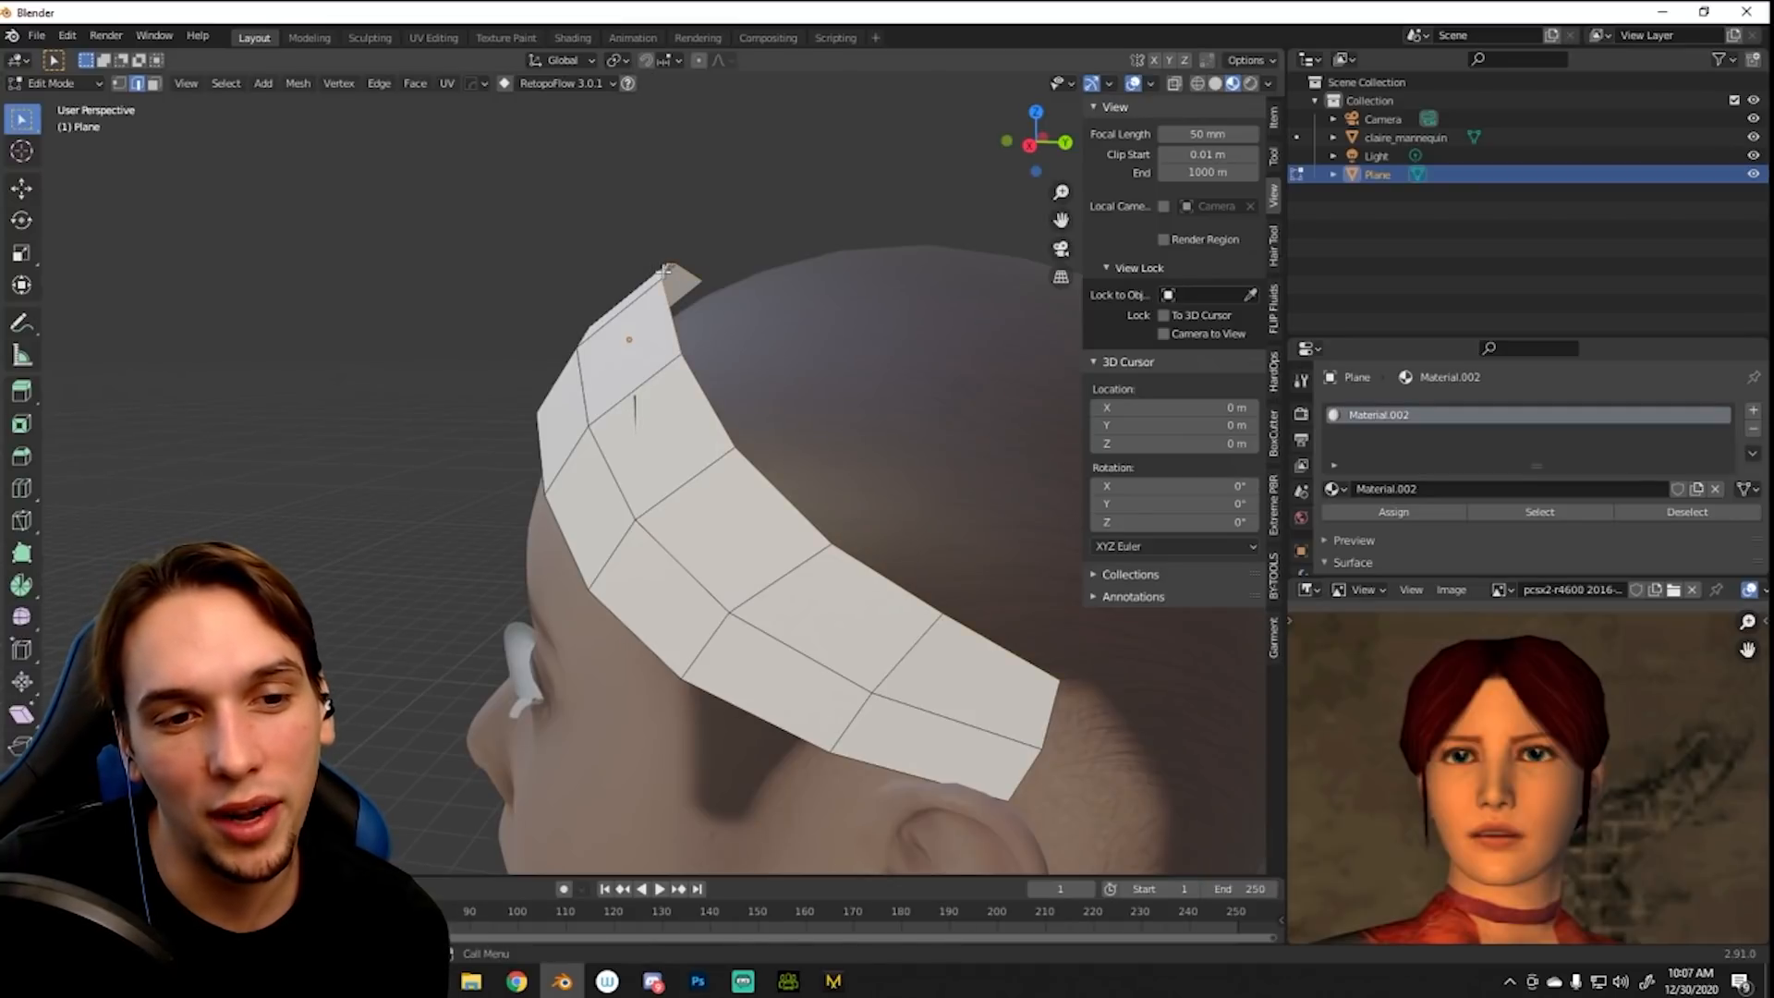
middle_drag(685, 298, 695, 525)
key(g)
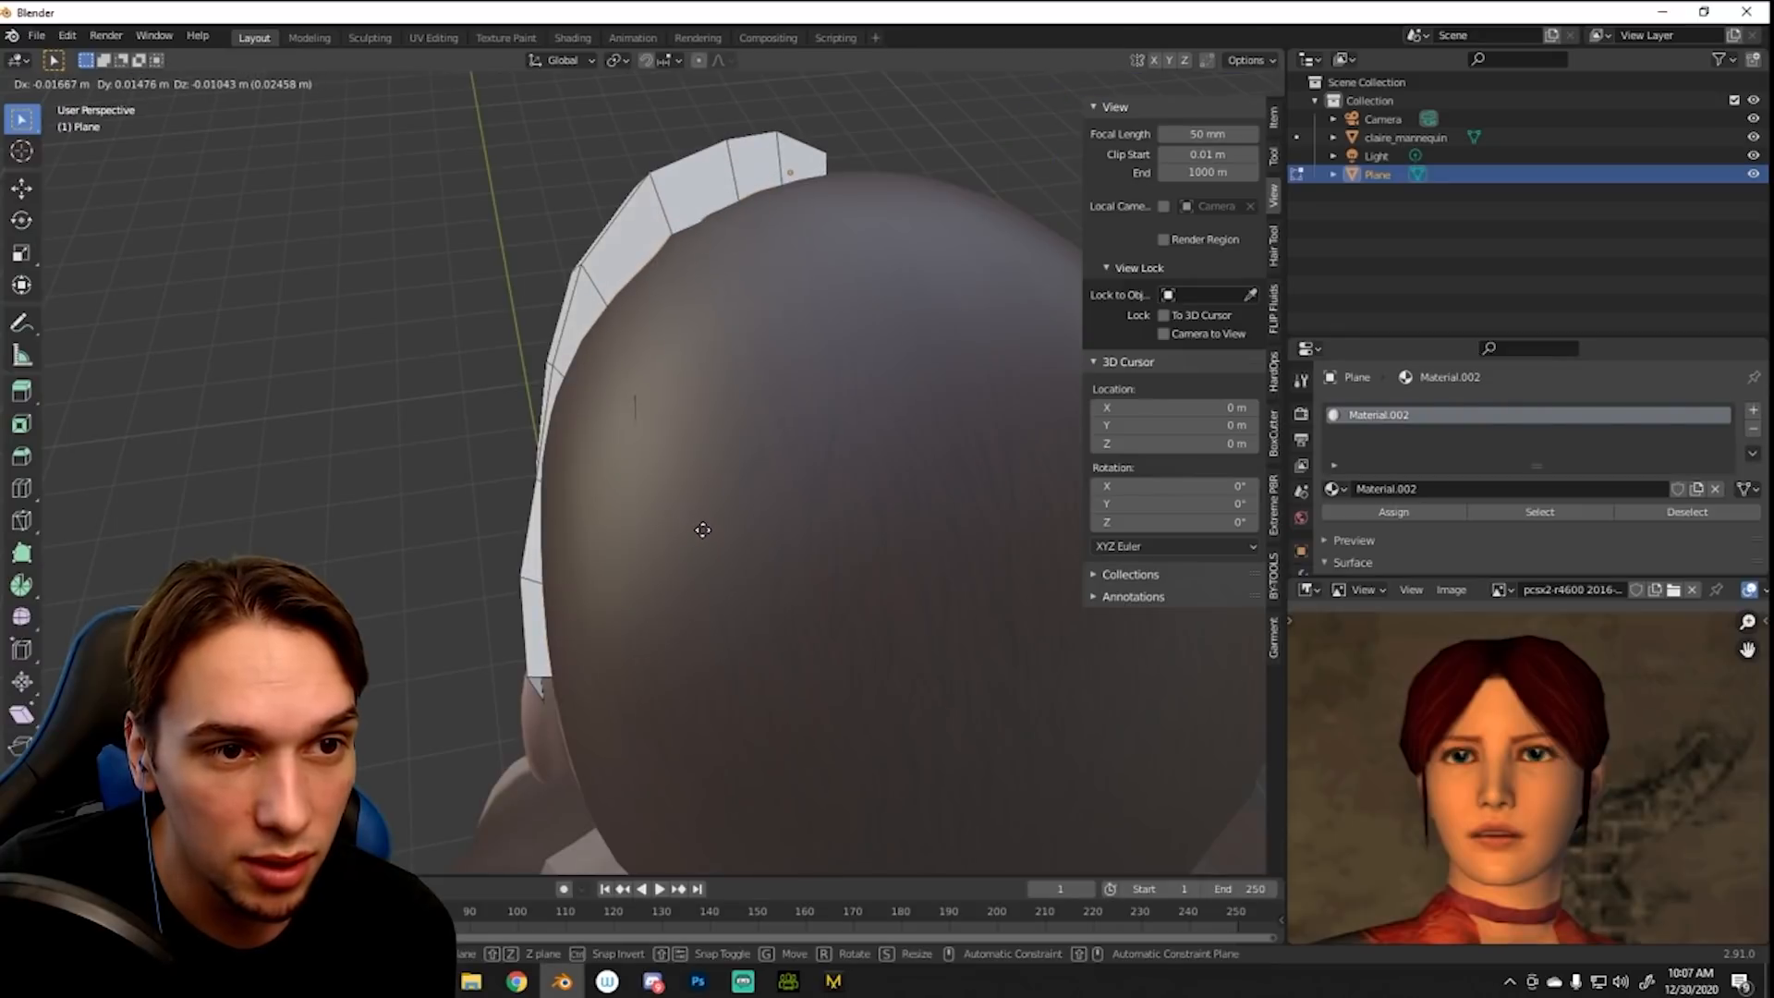
click(703, 529)
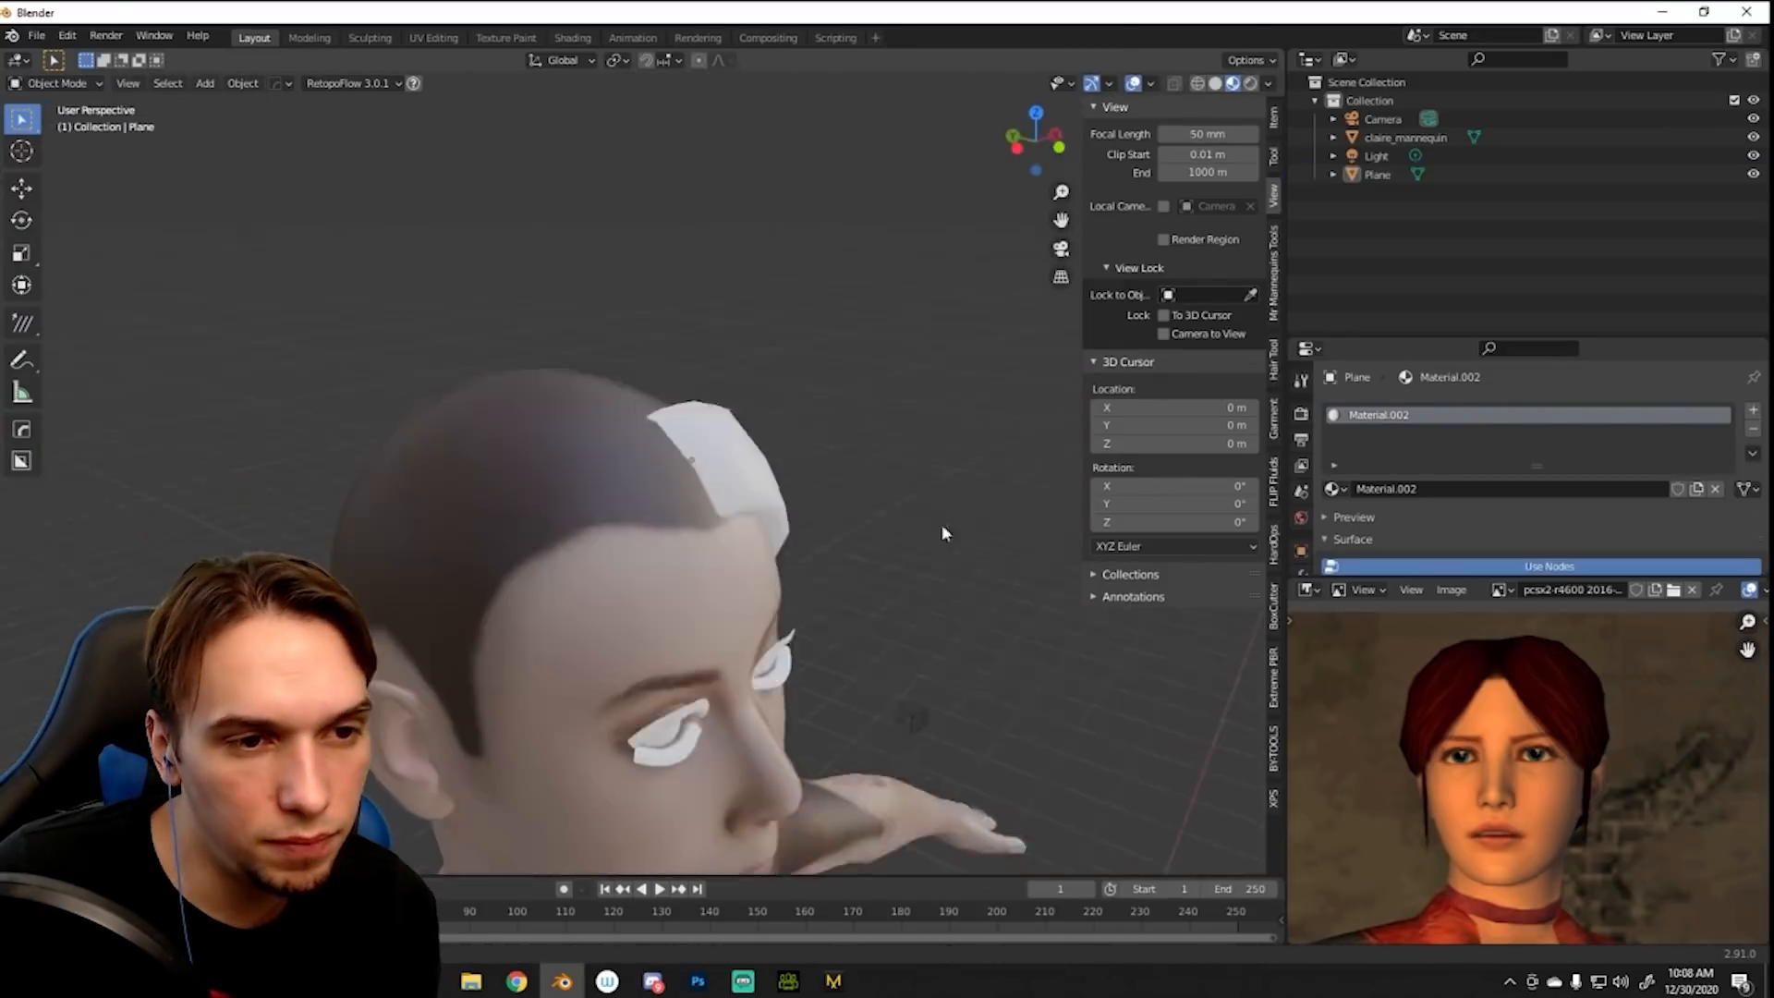
- Select the plane's edges along the hair parting and mark them as sharp for the hair roots
middle_drag(940, 527, 547, 473)
key(Tab)
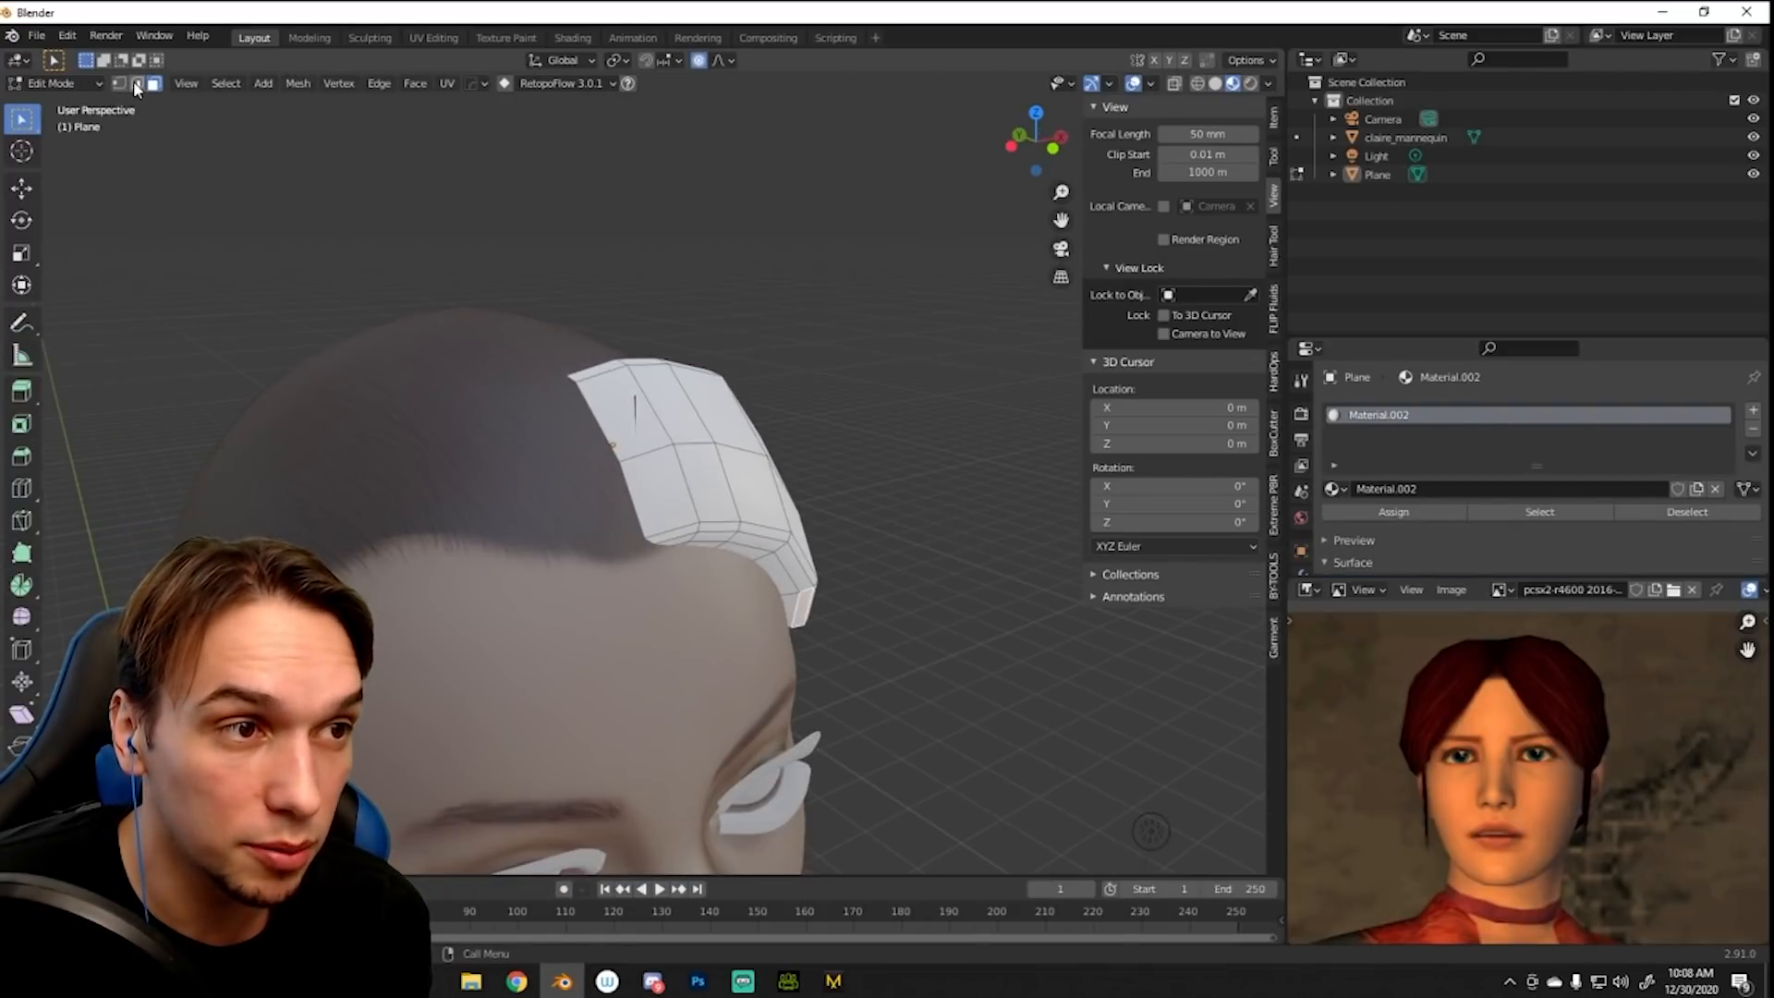
alt+click(605, 432)
scroll(658, 426, up, 4)
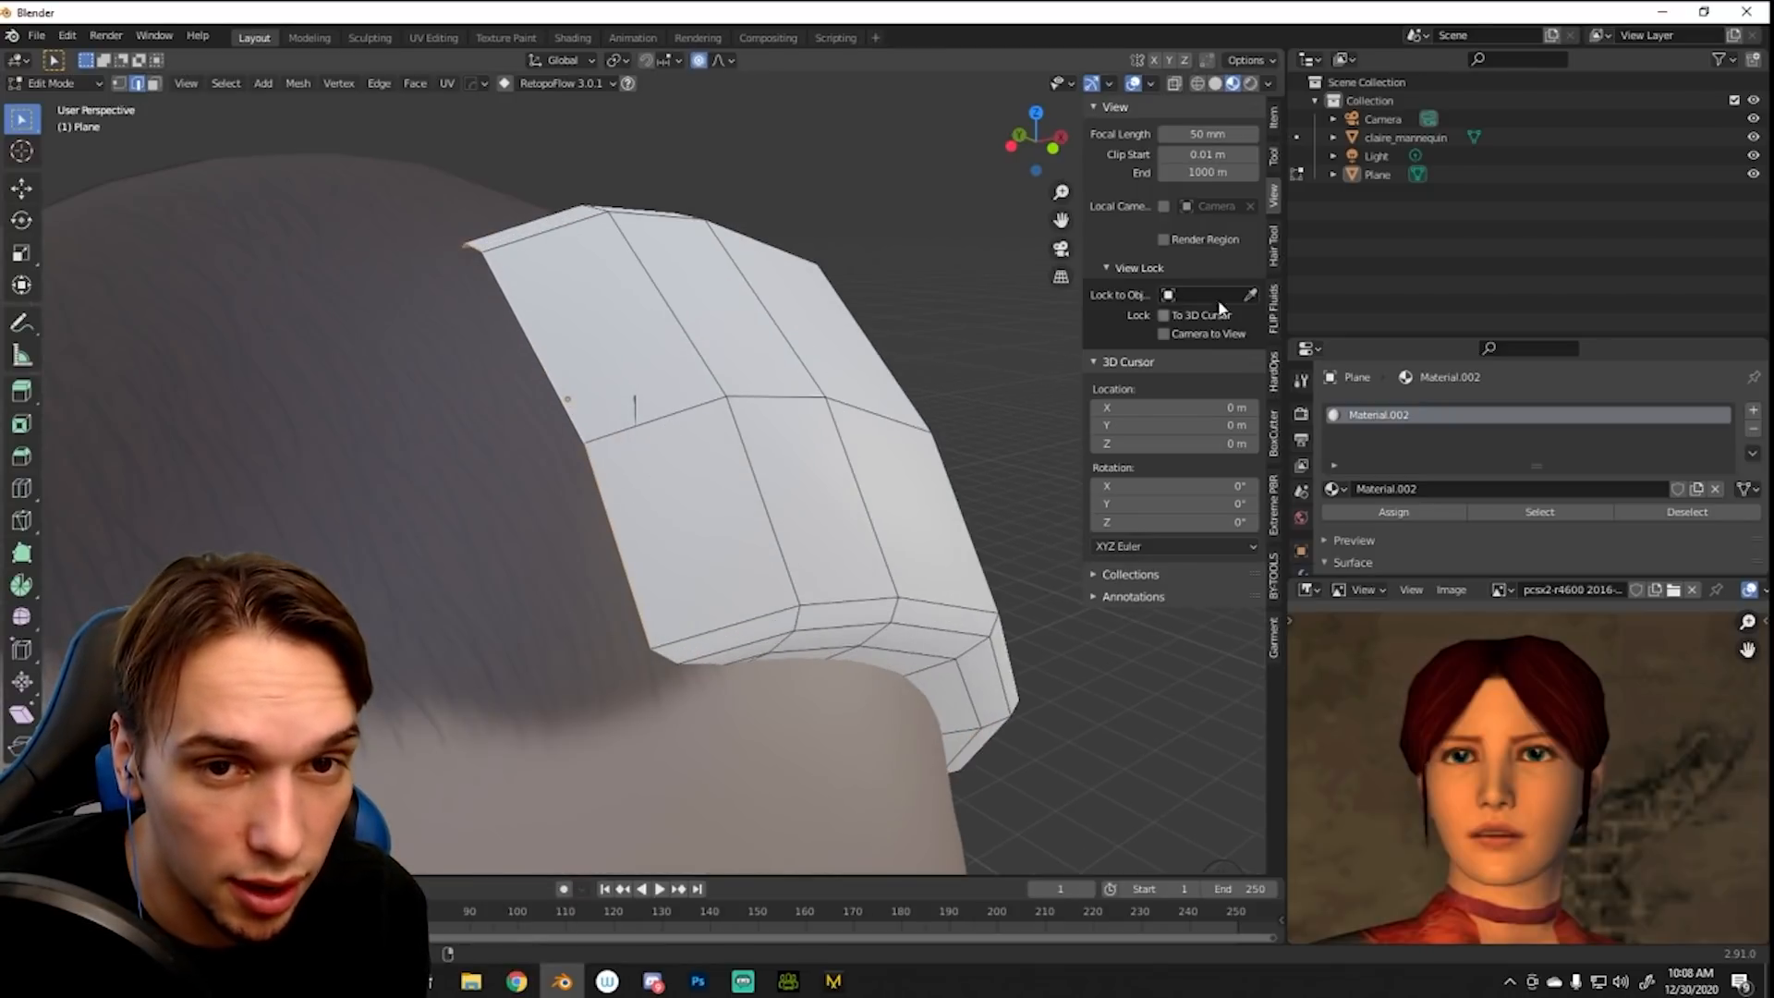
click(1275, 244)
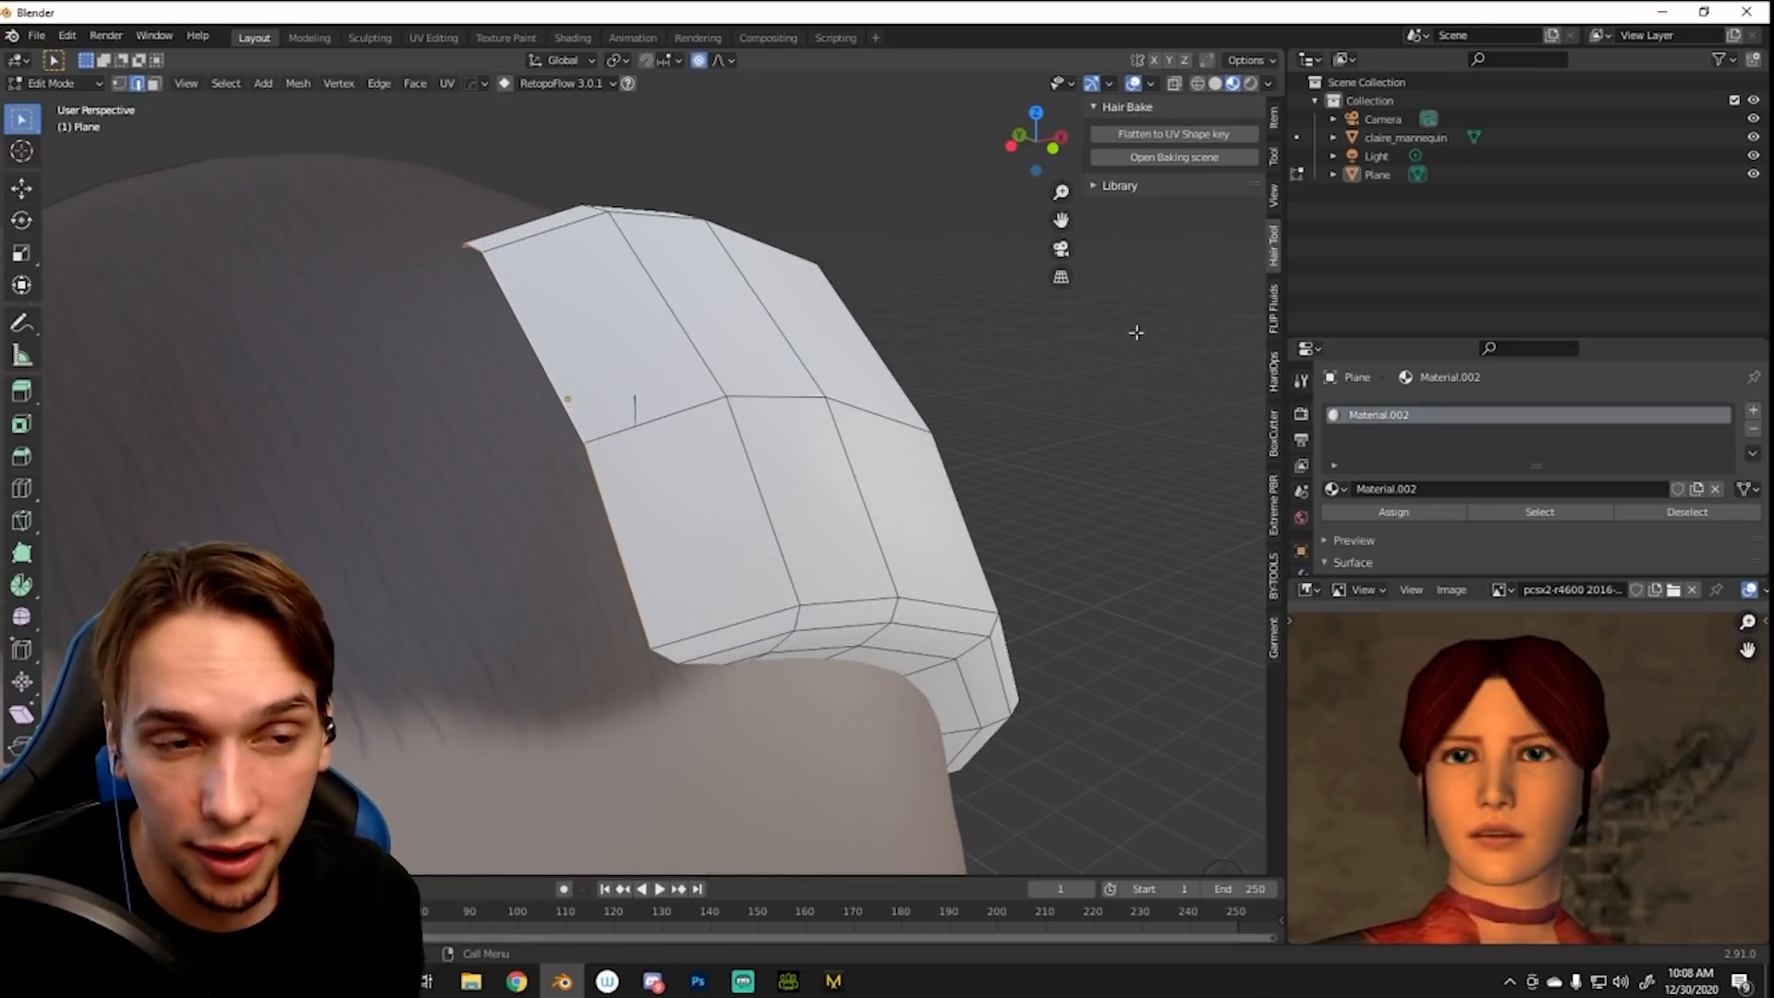
middle_drag(924, 531, 790, 550)
middle_drag(572, 512, 670, 481)
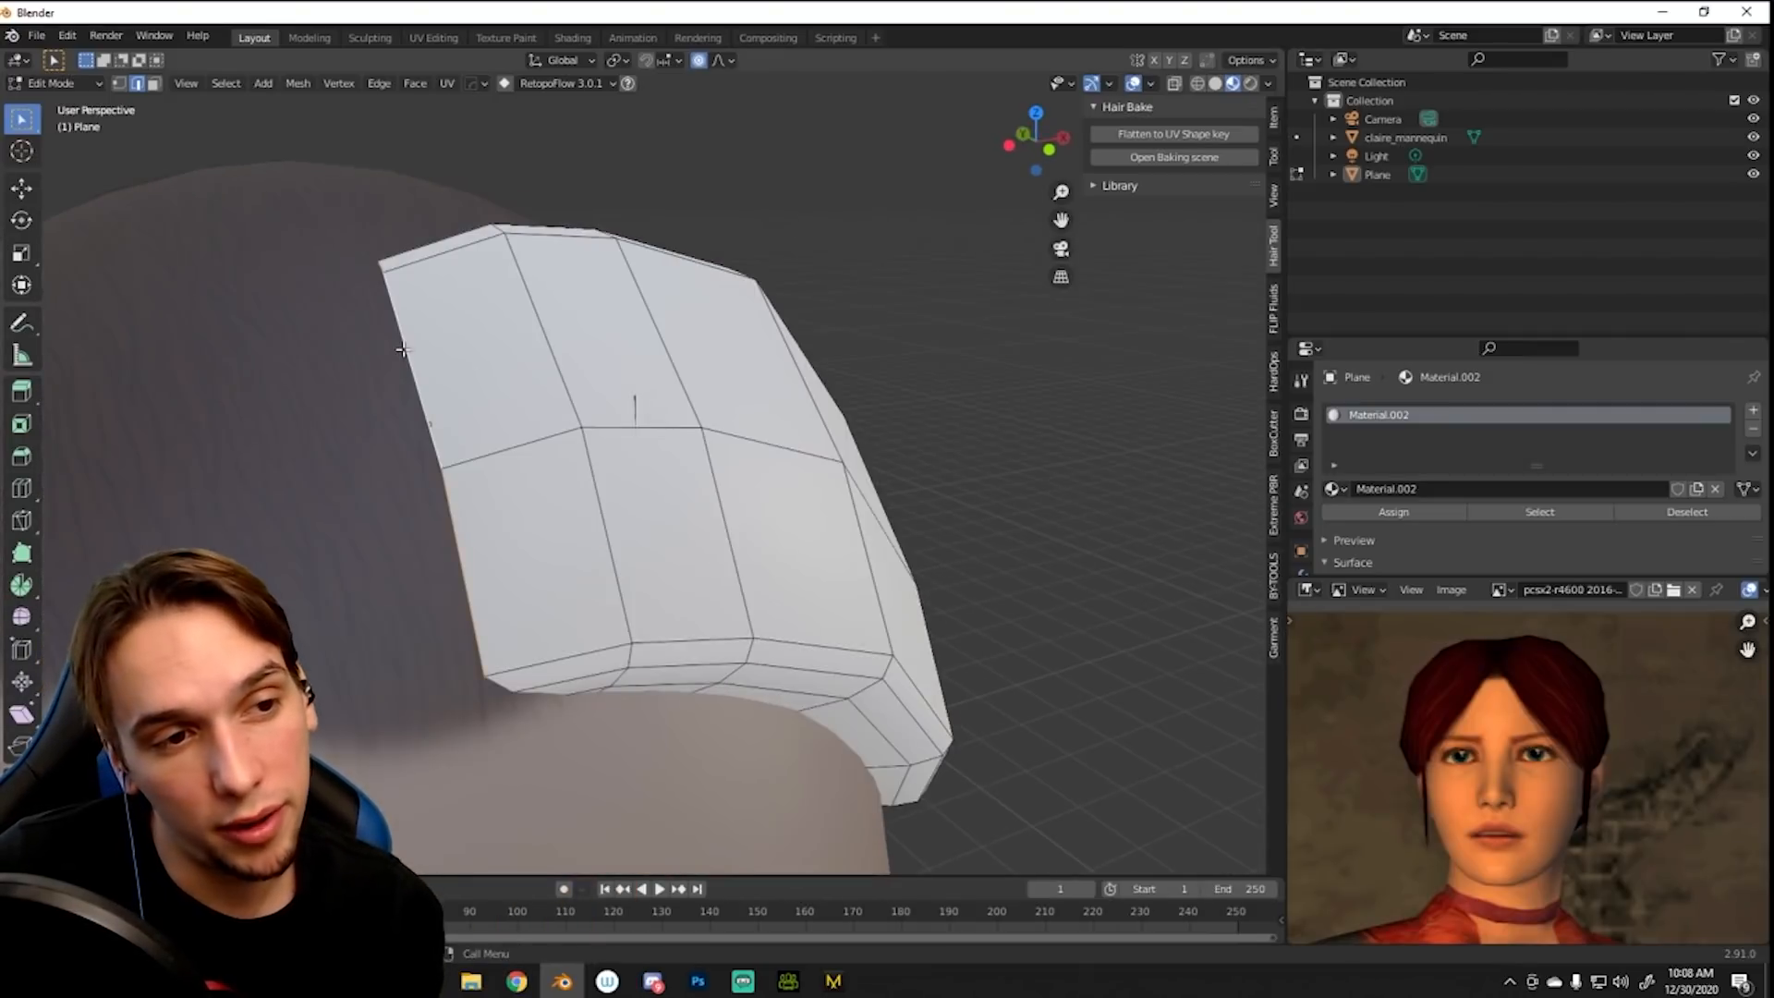
right_click(408, 346)
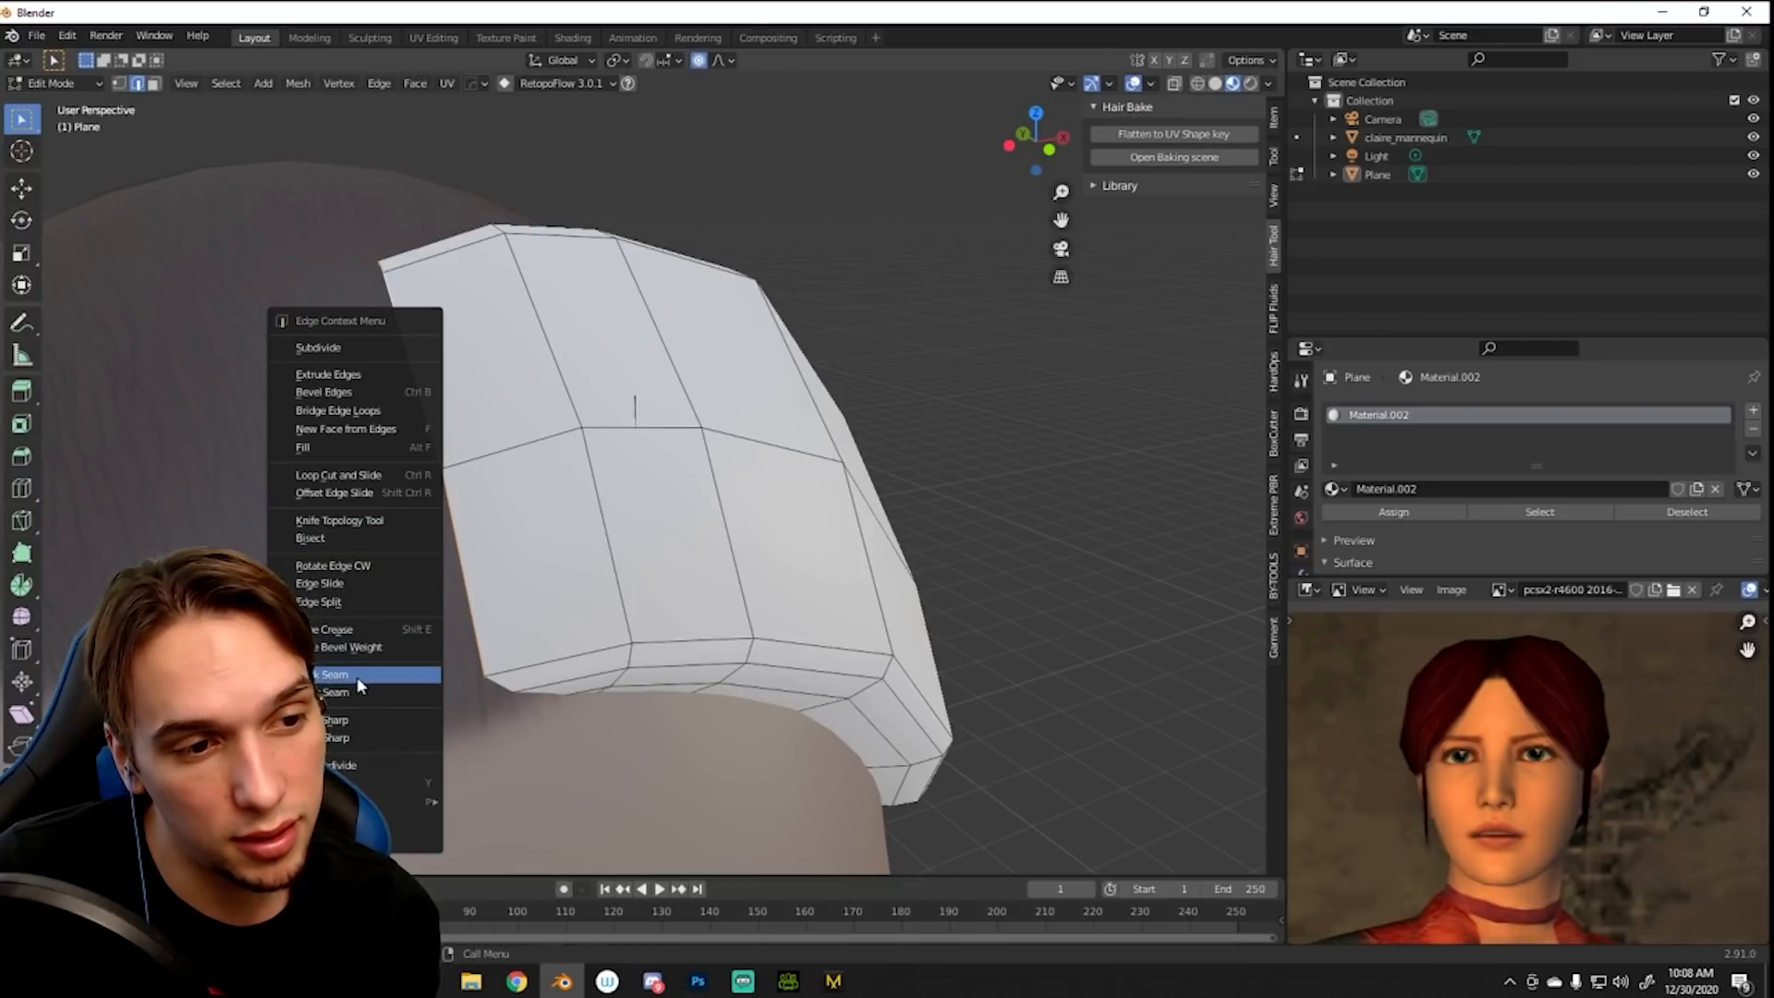
click(351, 720)
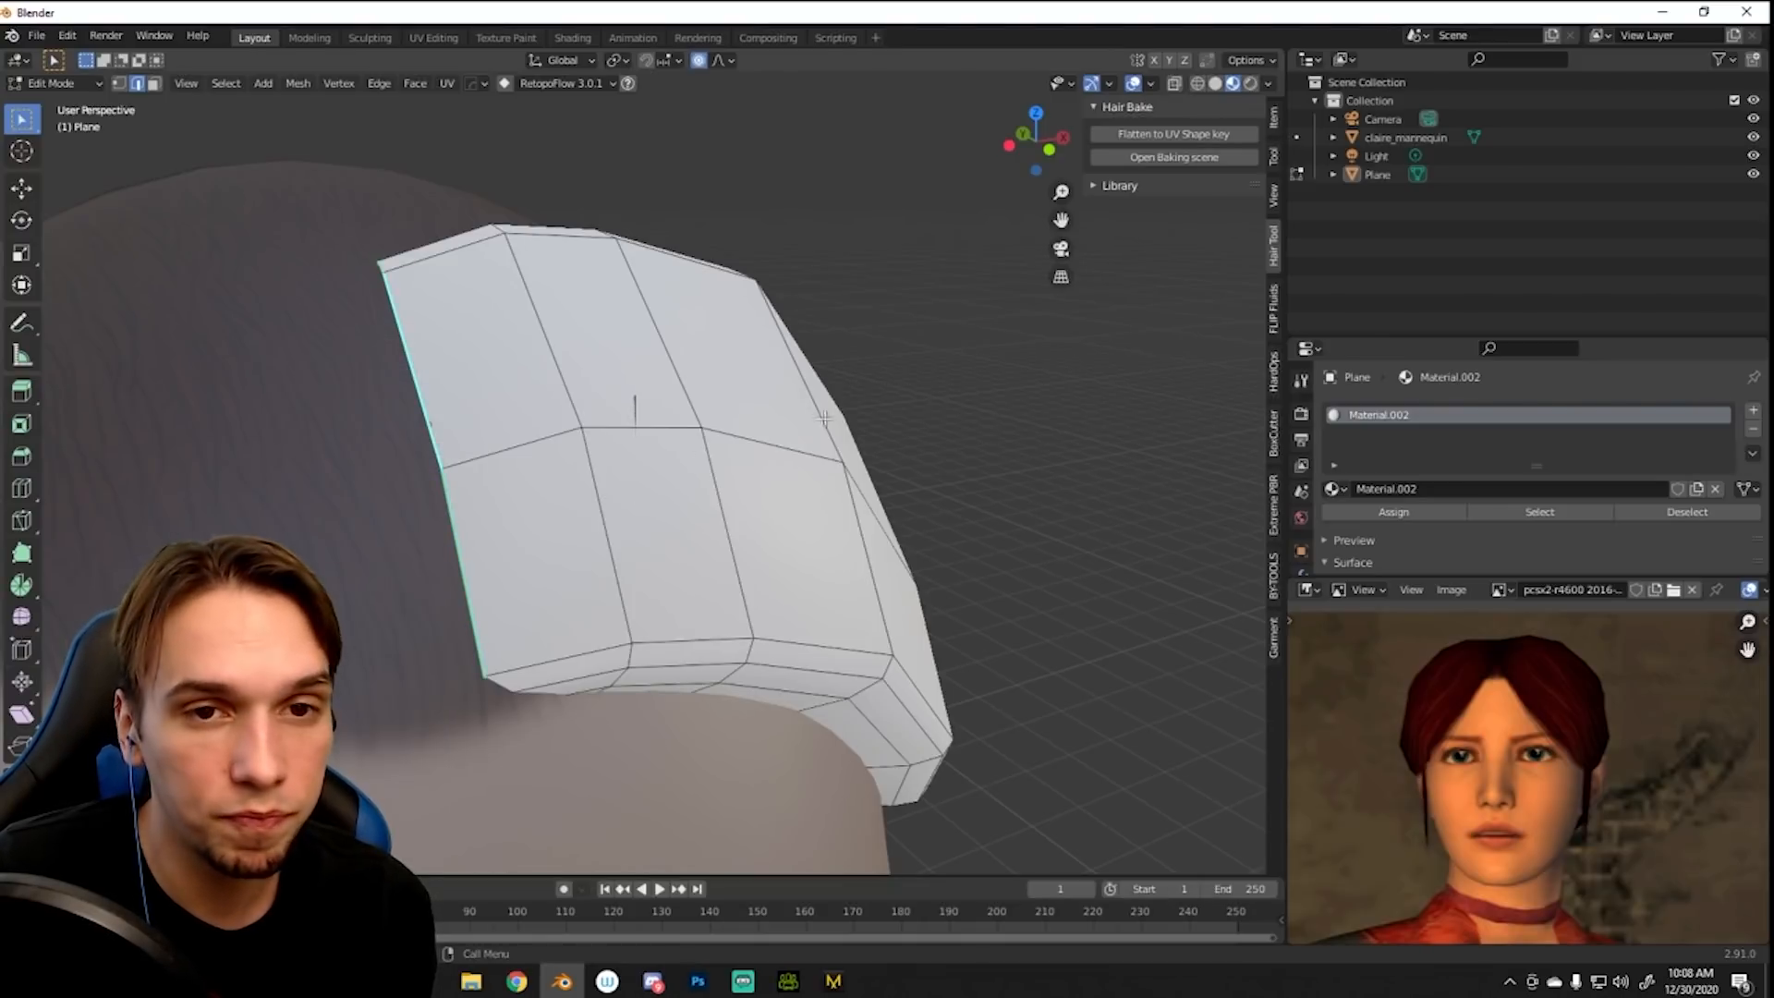
- Generate Nurbs hair curves from the plane's grid surface with Hair Tool, using Edge Centers generation
key(Tab)
click(1175, 584)
middle_drag(915, 506, 787, 506)
click(75, 859)
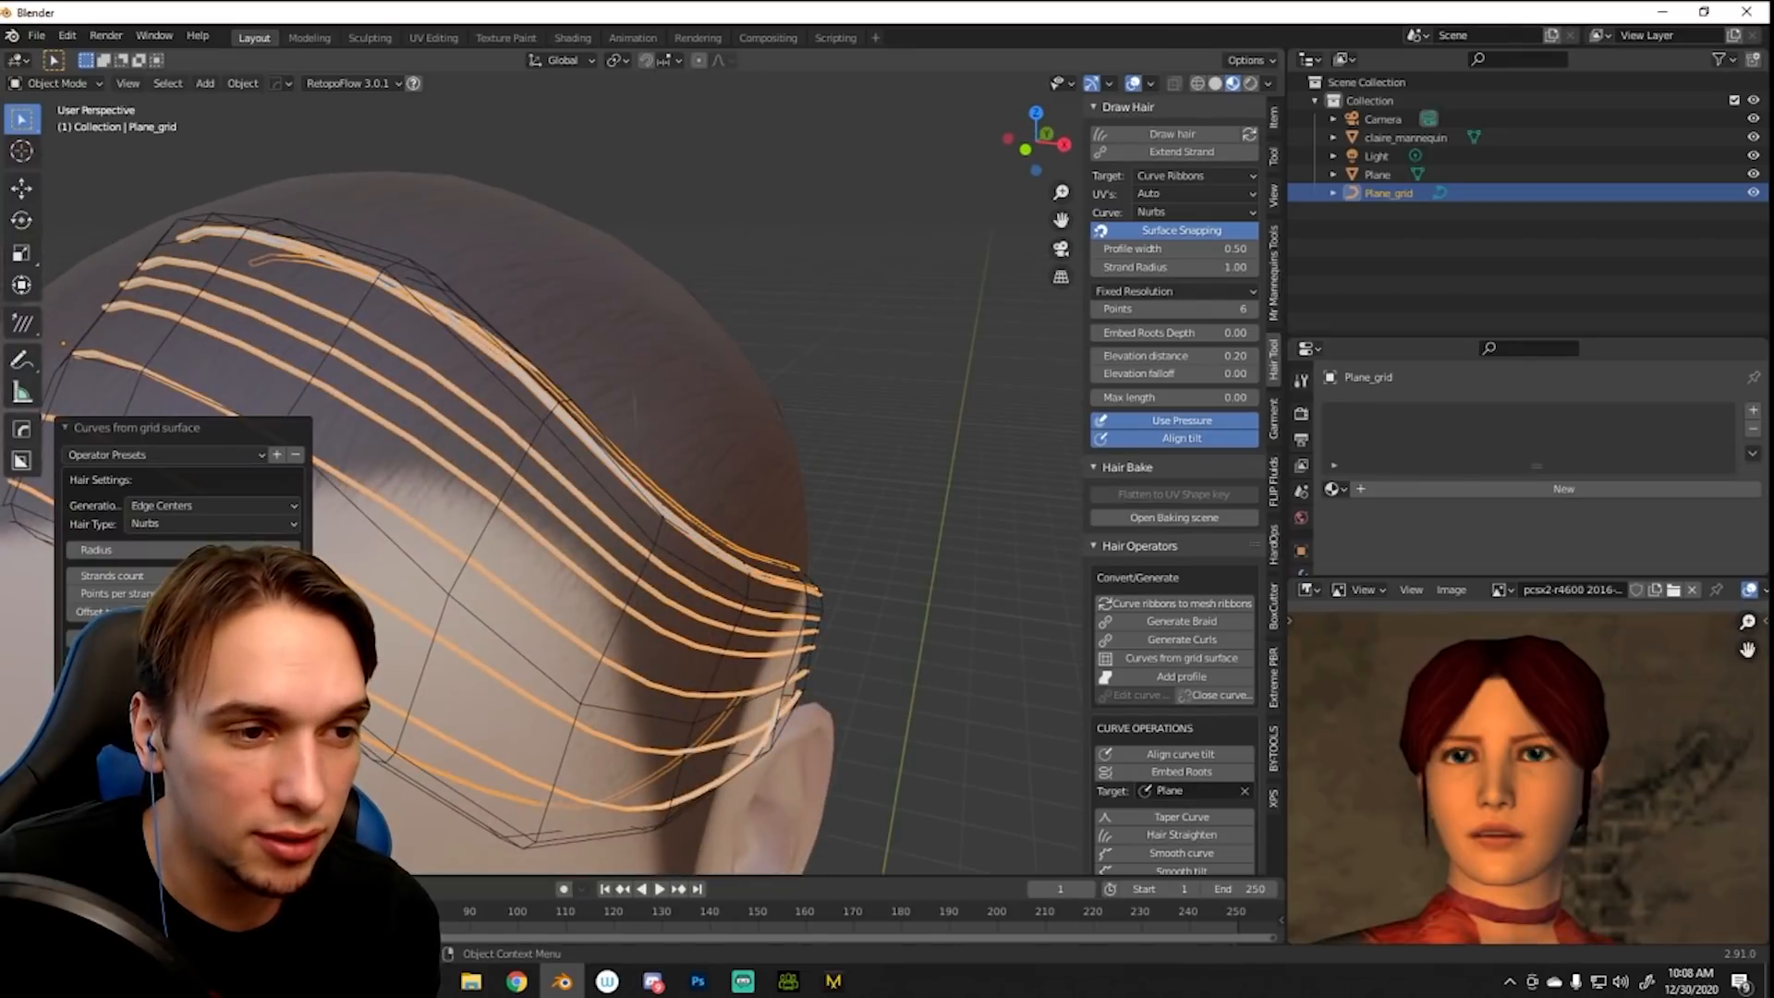
- Set the hair profile width to 1.85 and align the curve tilt to the Plane target
middle_drag(883, 310, 933, 323)
drag(1182, 245, 1224, 246)
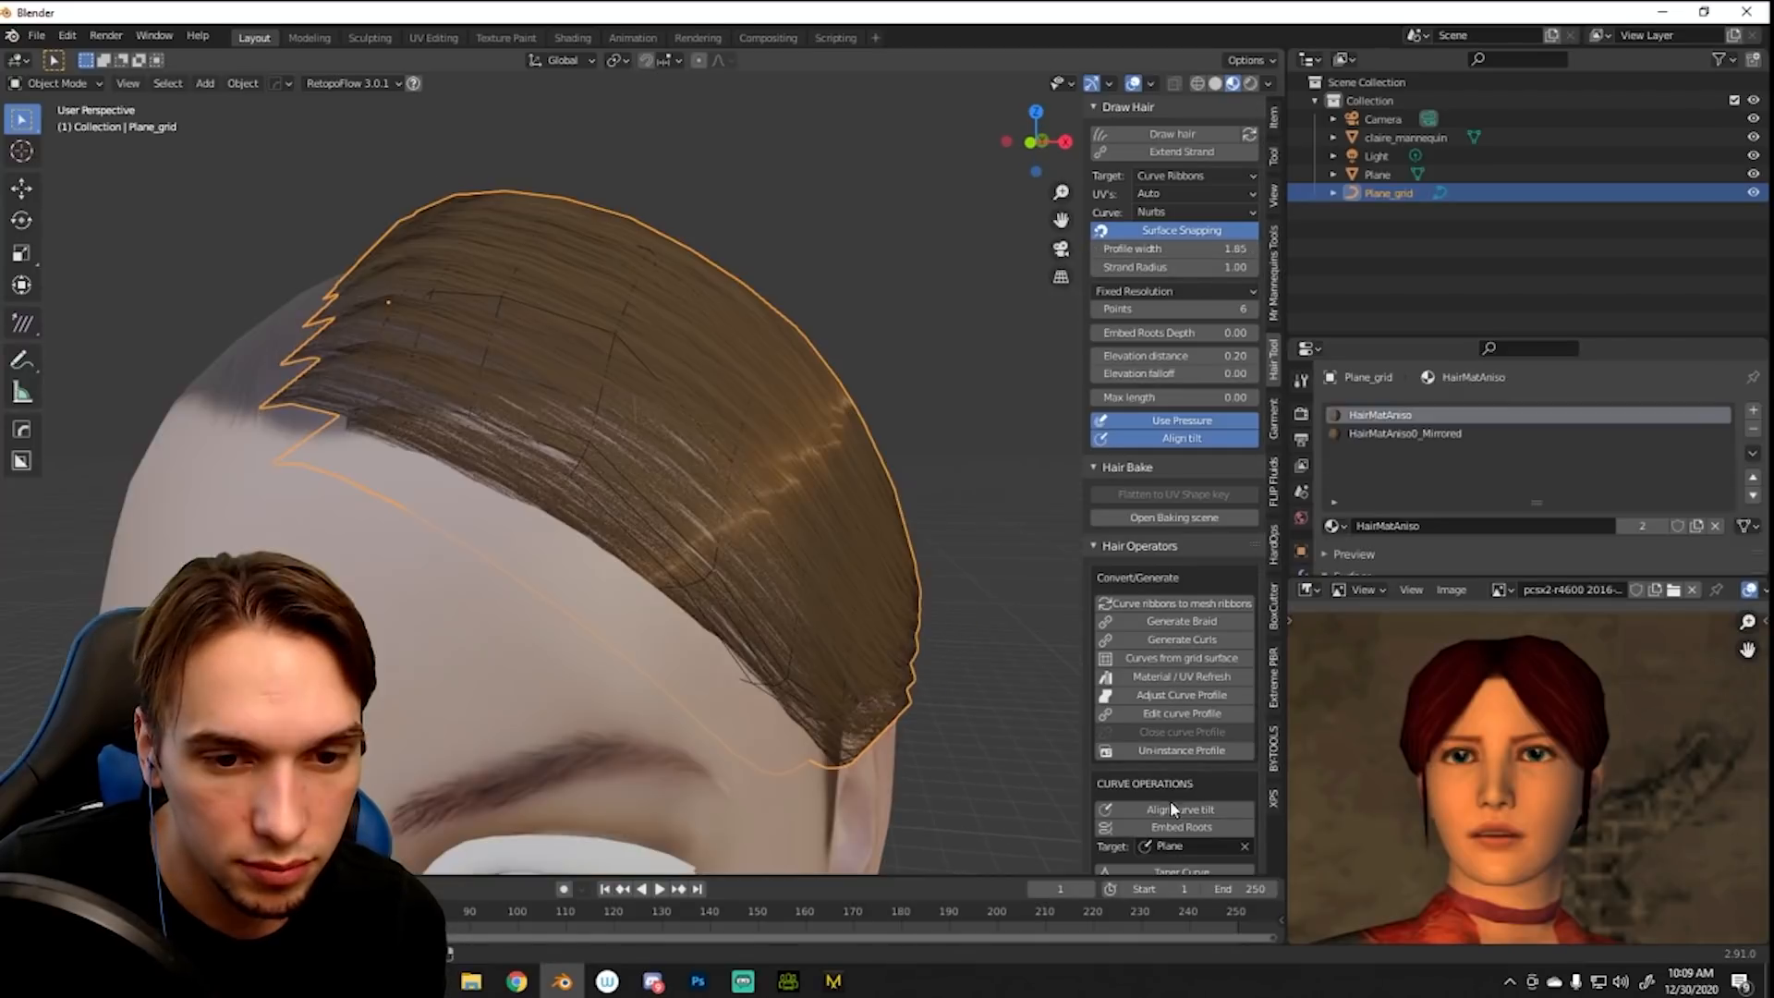
click(1170, 808)
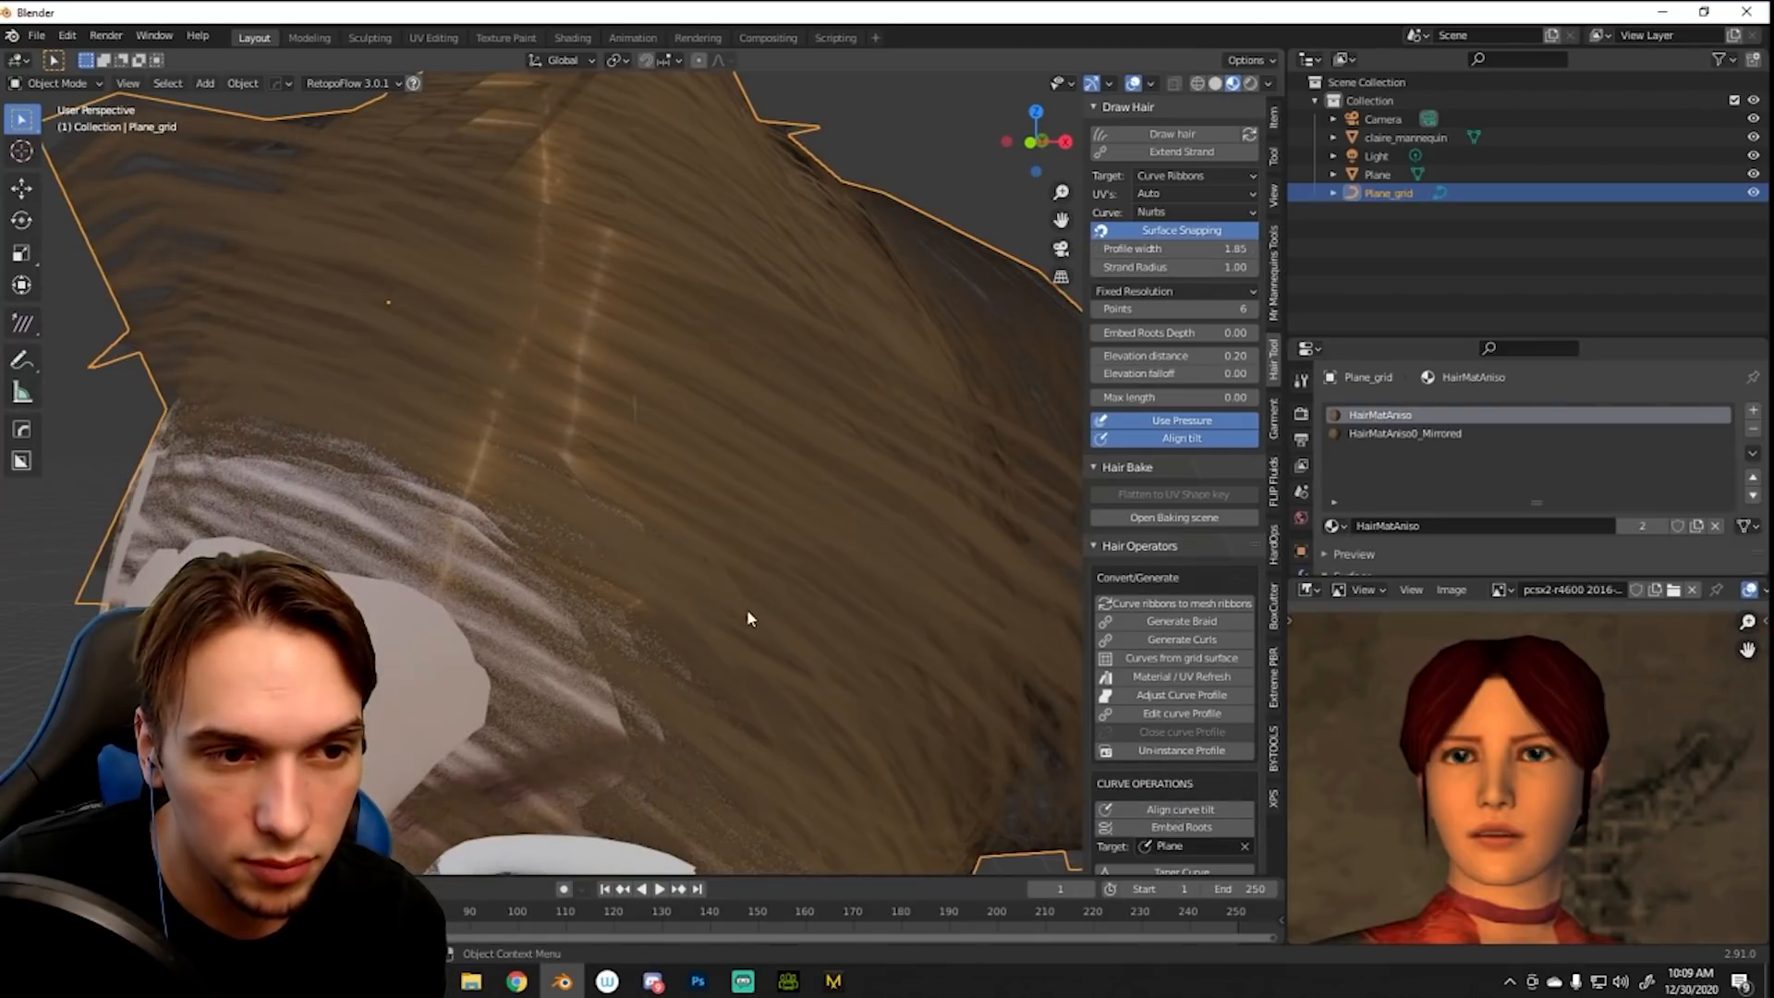
- Change the colour of the HairMatAniso hair material to dark red in its shader nodes
scroll(751, 606, down, 3)
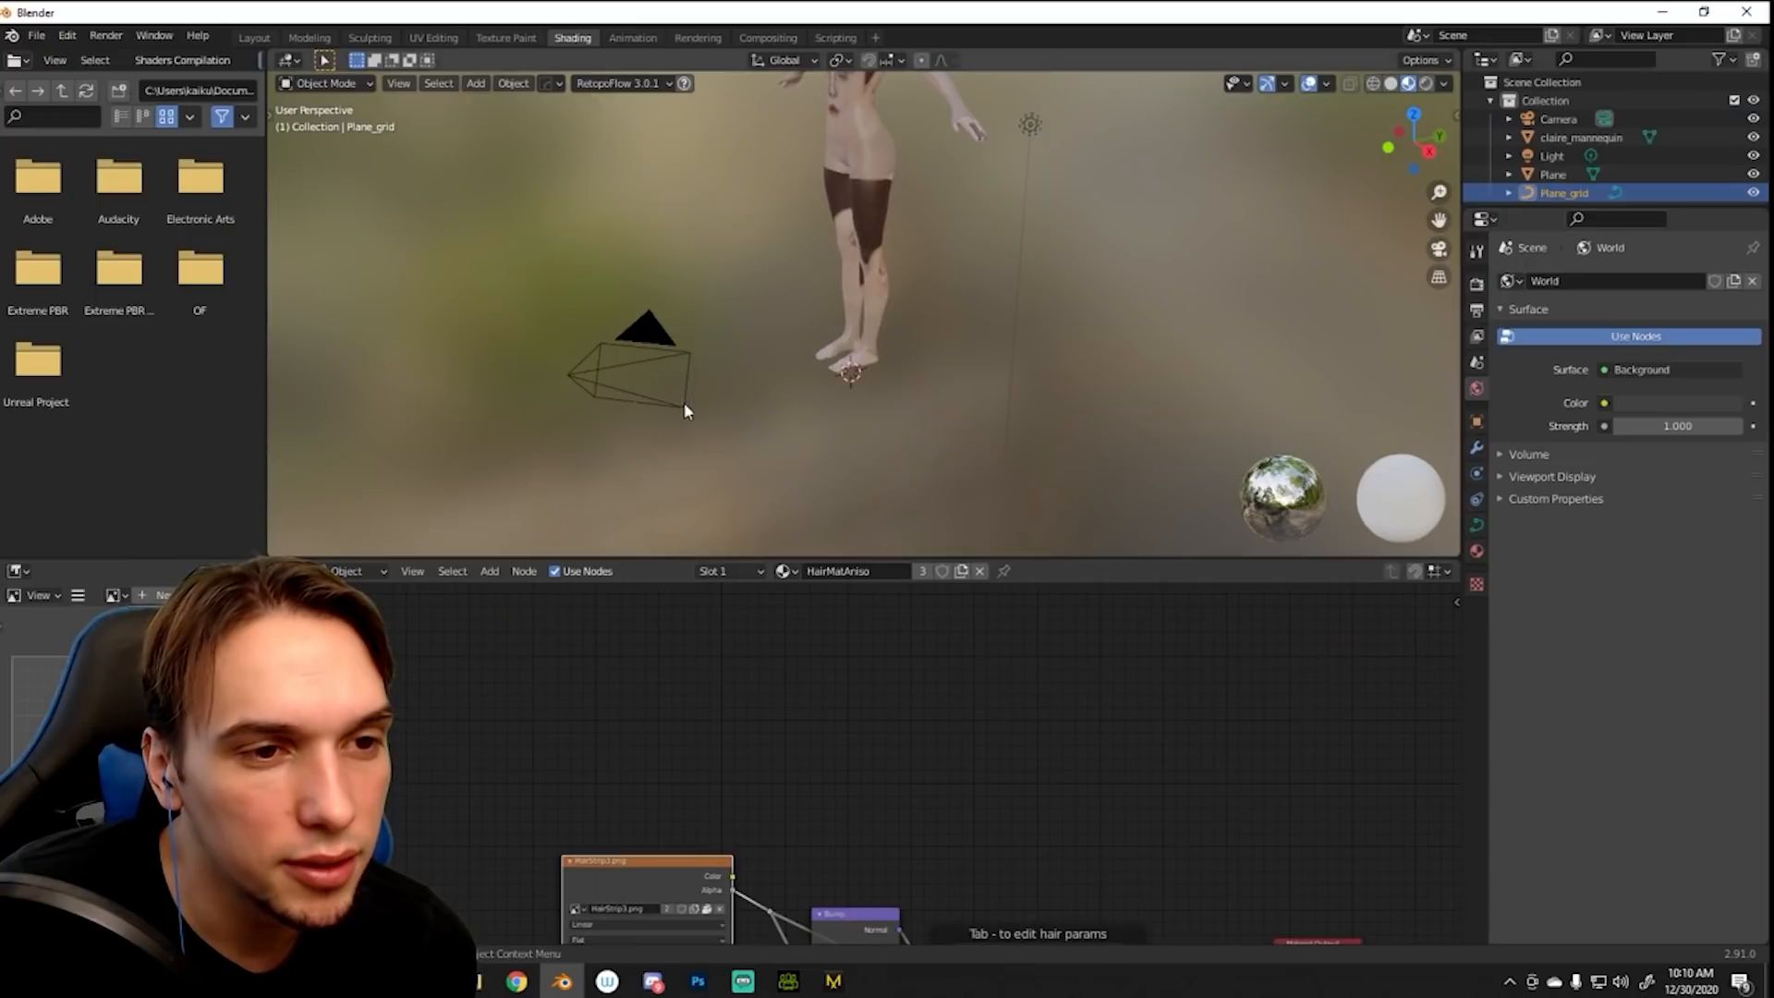
mouse_move(939, 839)
middle_down()
mouse_move(968, 702)
mouse_move(887, 489)
middle_up()
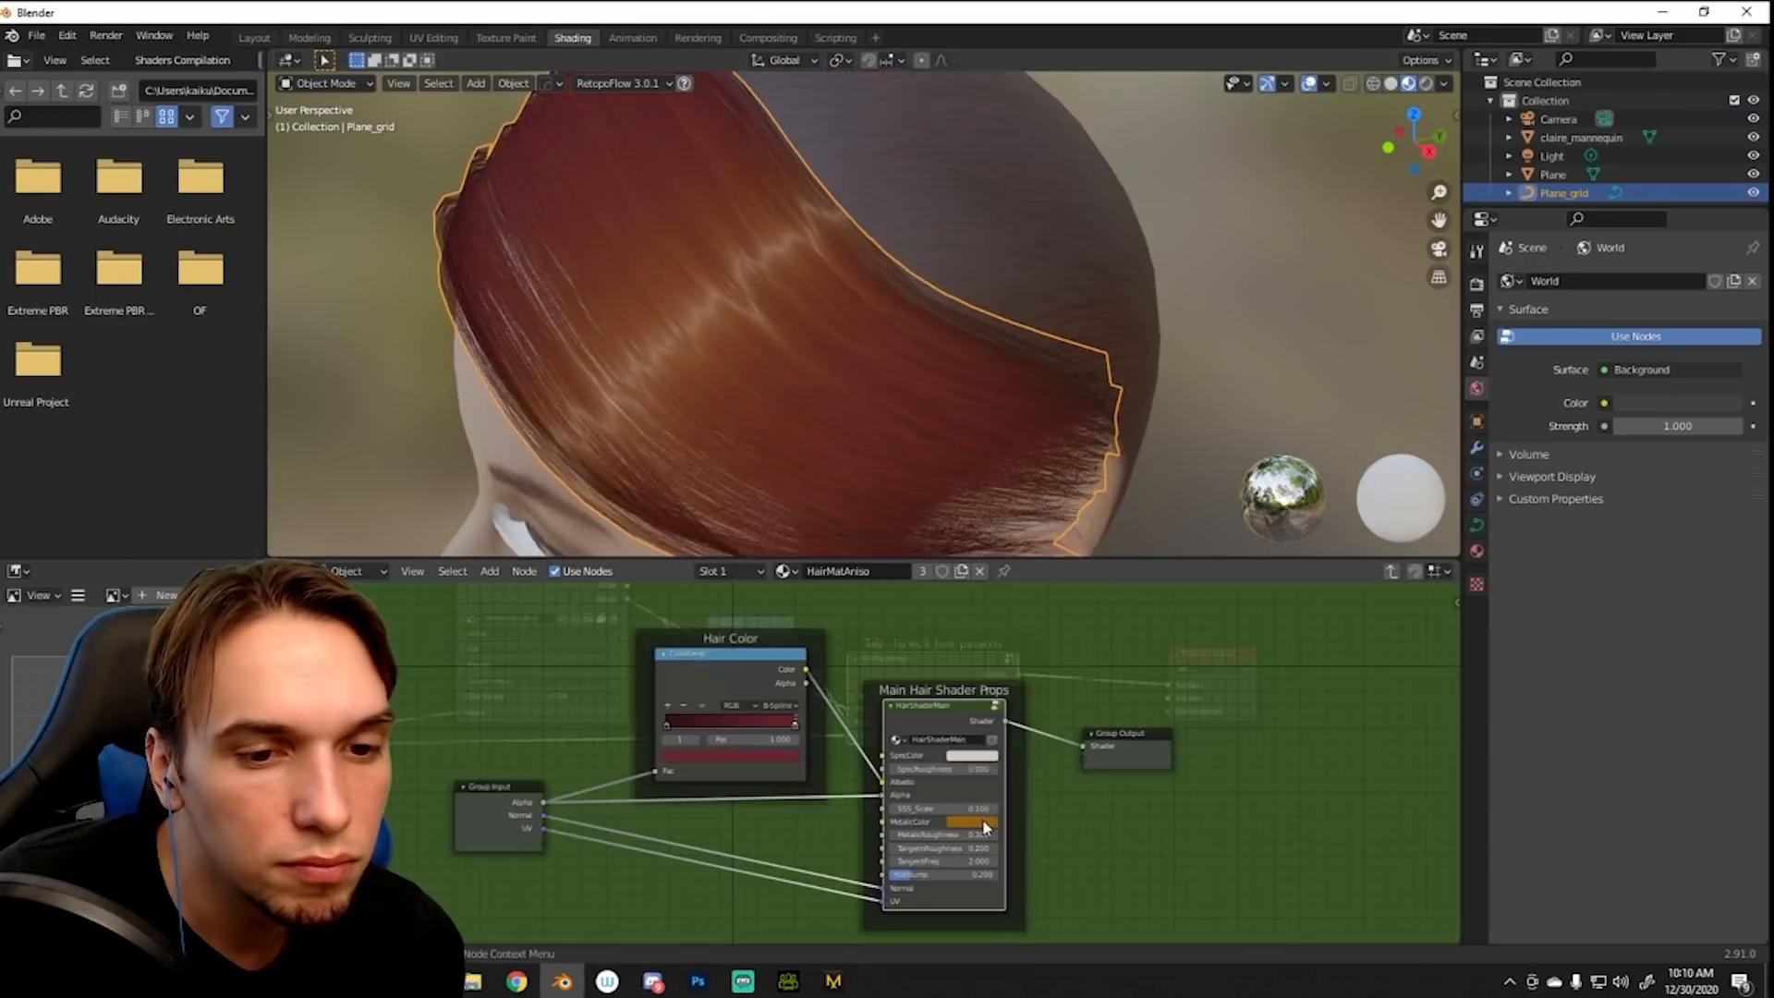
click(972, 759)
drag(1084, 684, 1097, 676)
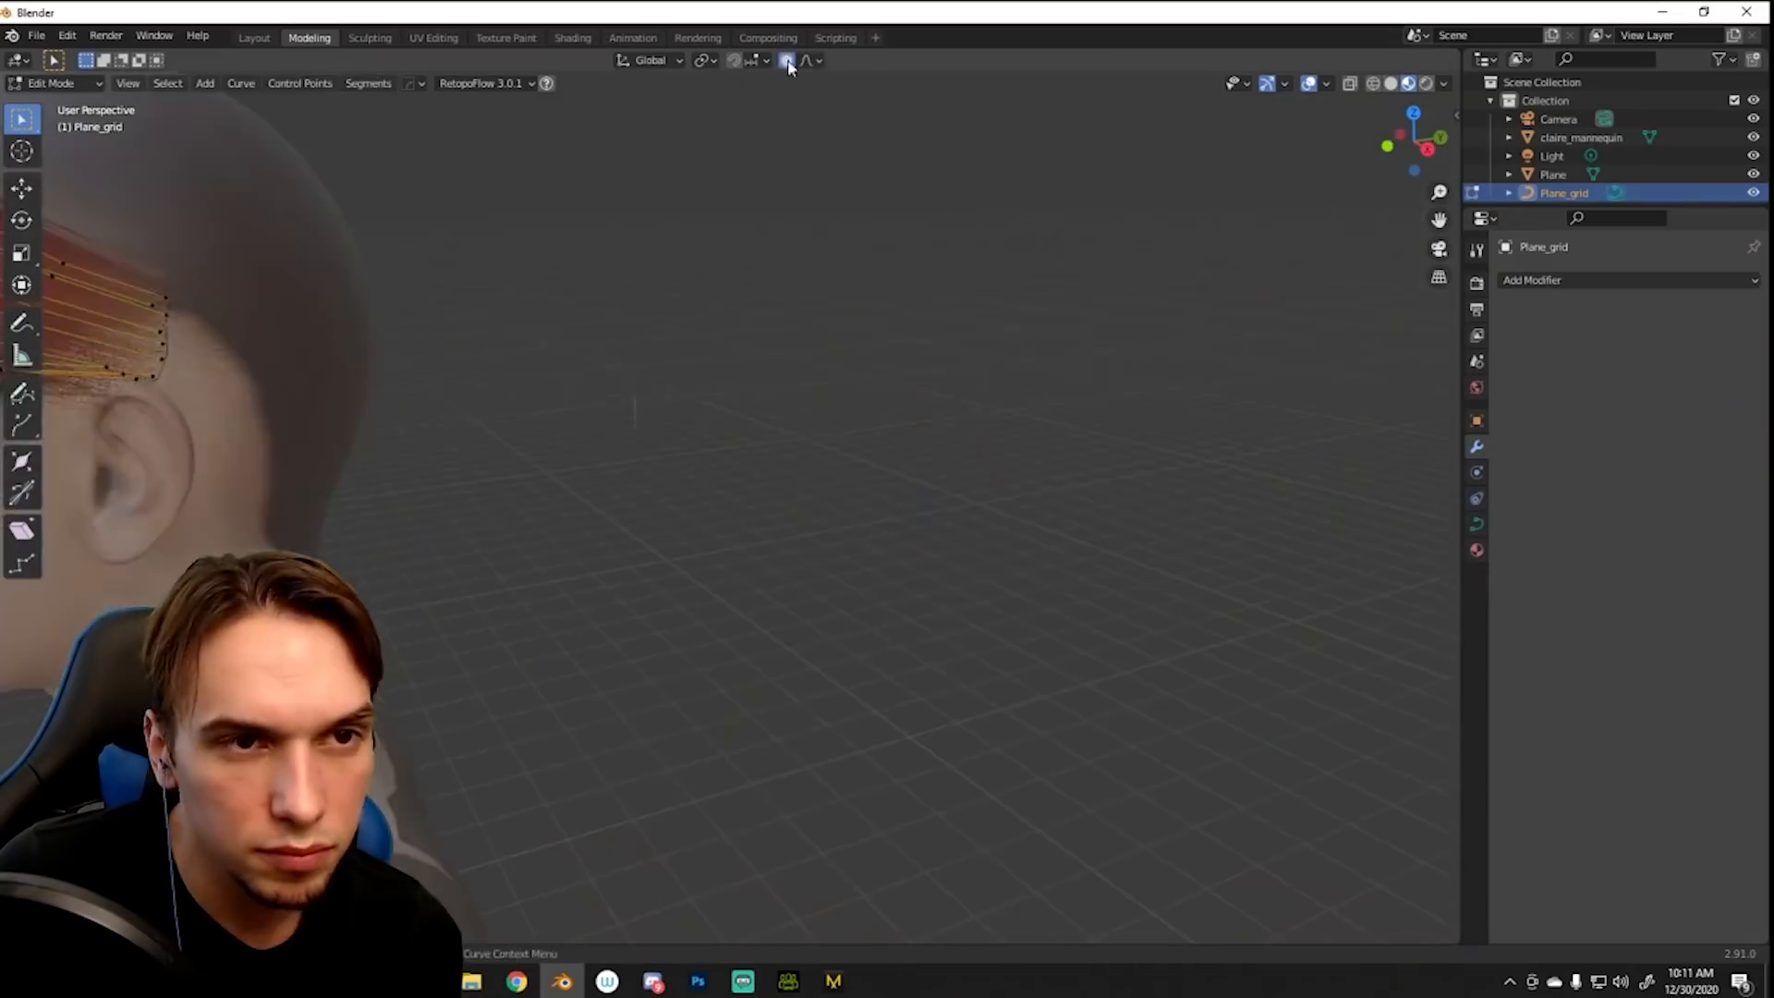
middle_drag(554, 369, 794, 376)
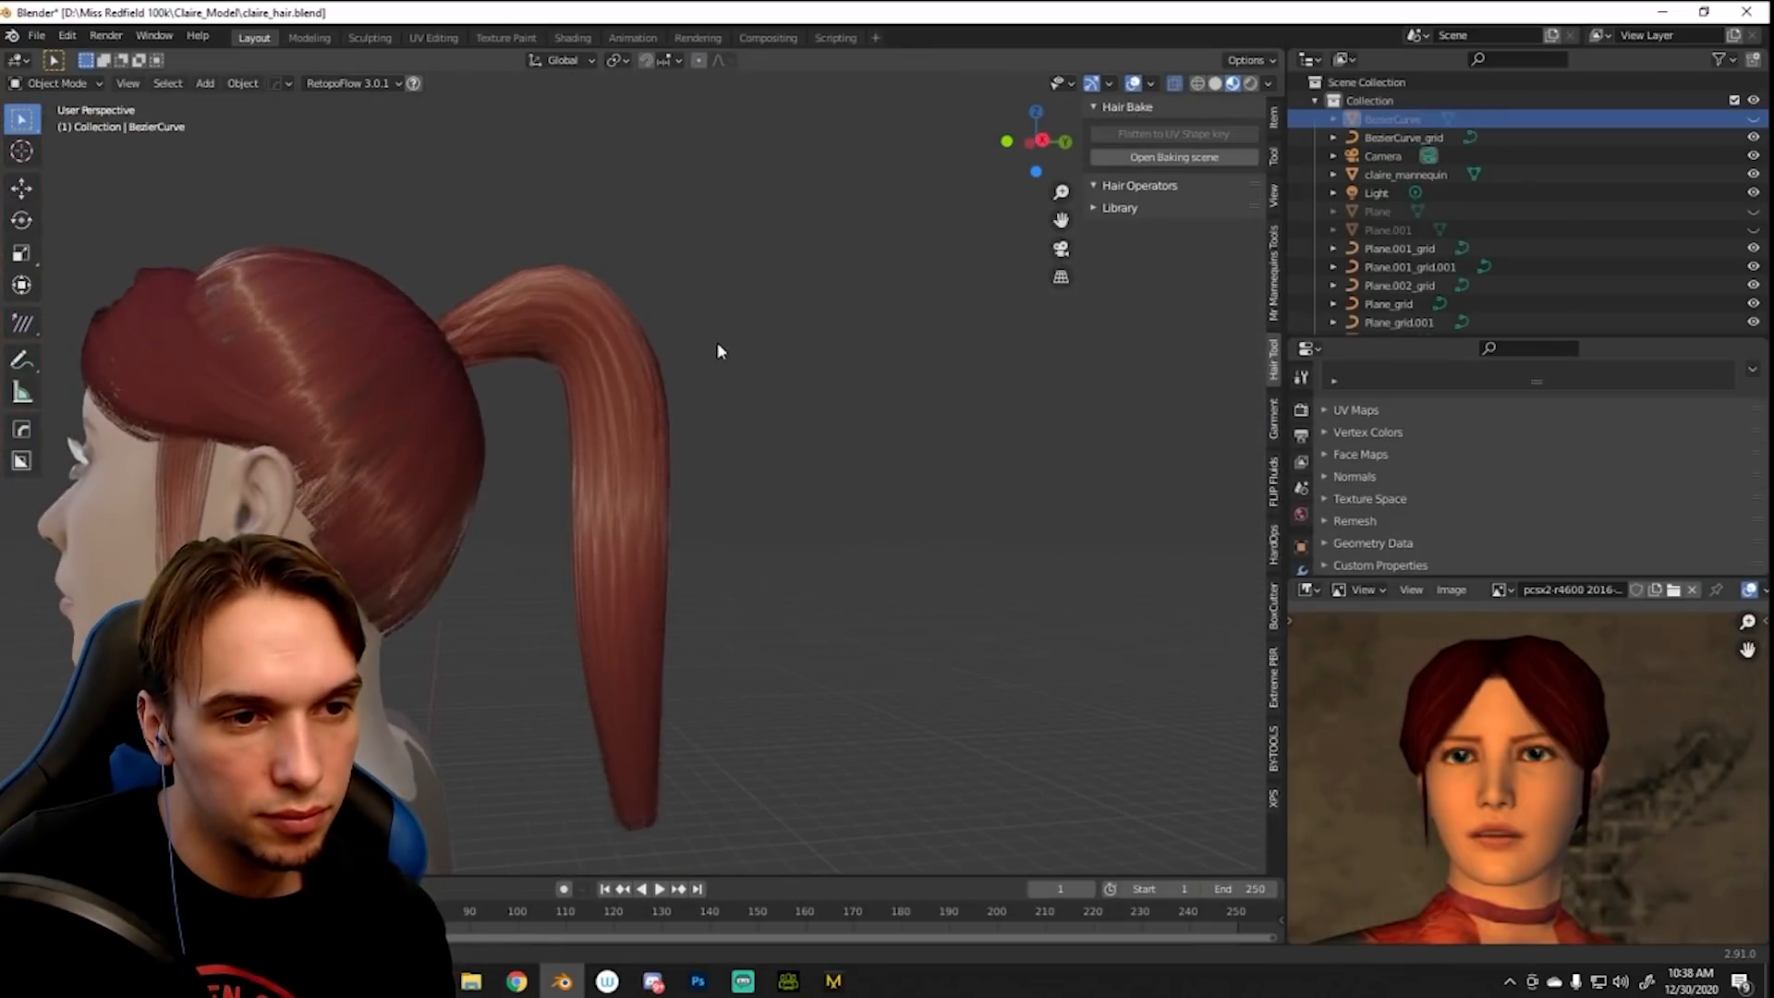
- Add a torus and scale it down to form a hair tie around the ponytail's base
mouse_move(700, 360)
middle_down()
mouse_move(926, 277)
mouse_move(807, 332)
mouse_move(1026, 374)
mouse_move(903, 368)
mouse_move(1087, 358)
mouse_move(650, 384)
mouse_move(618, 369)
mouse_move(718, 264)
middle_up()
click(717, 227)
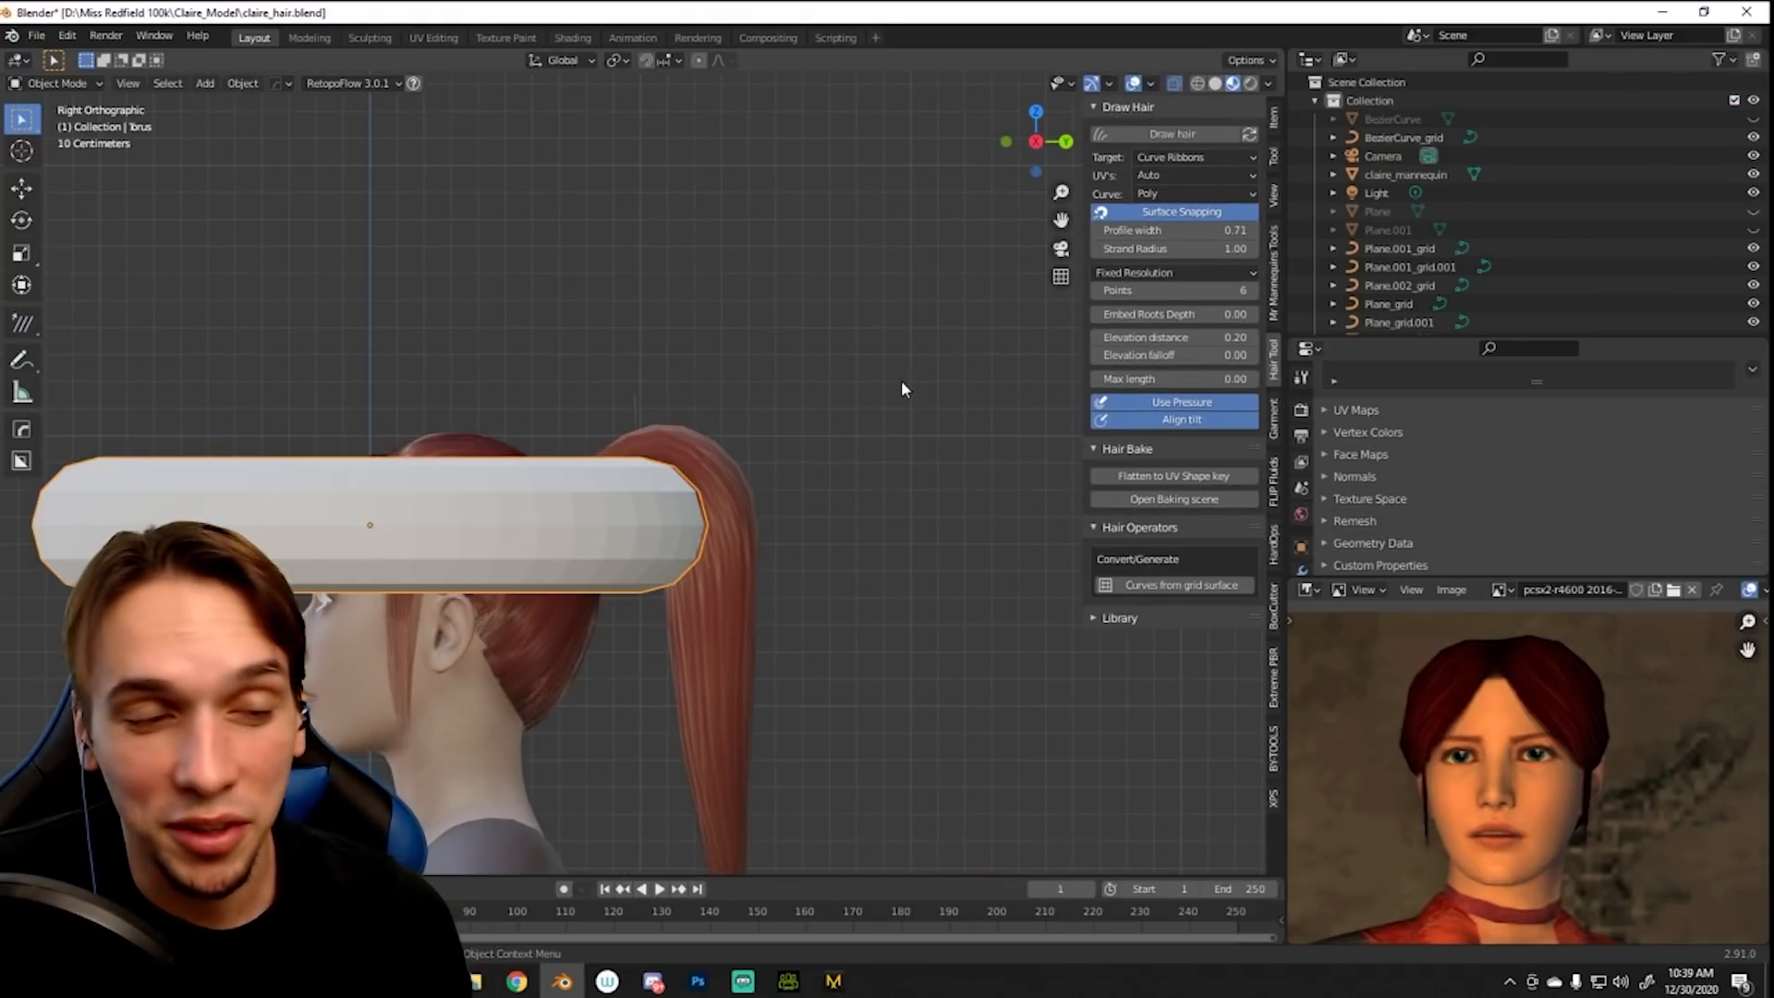
key(s)
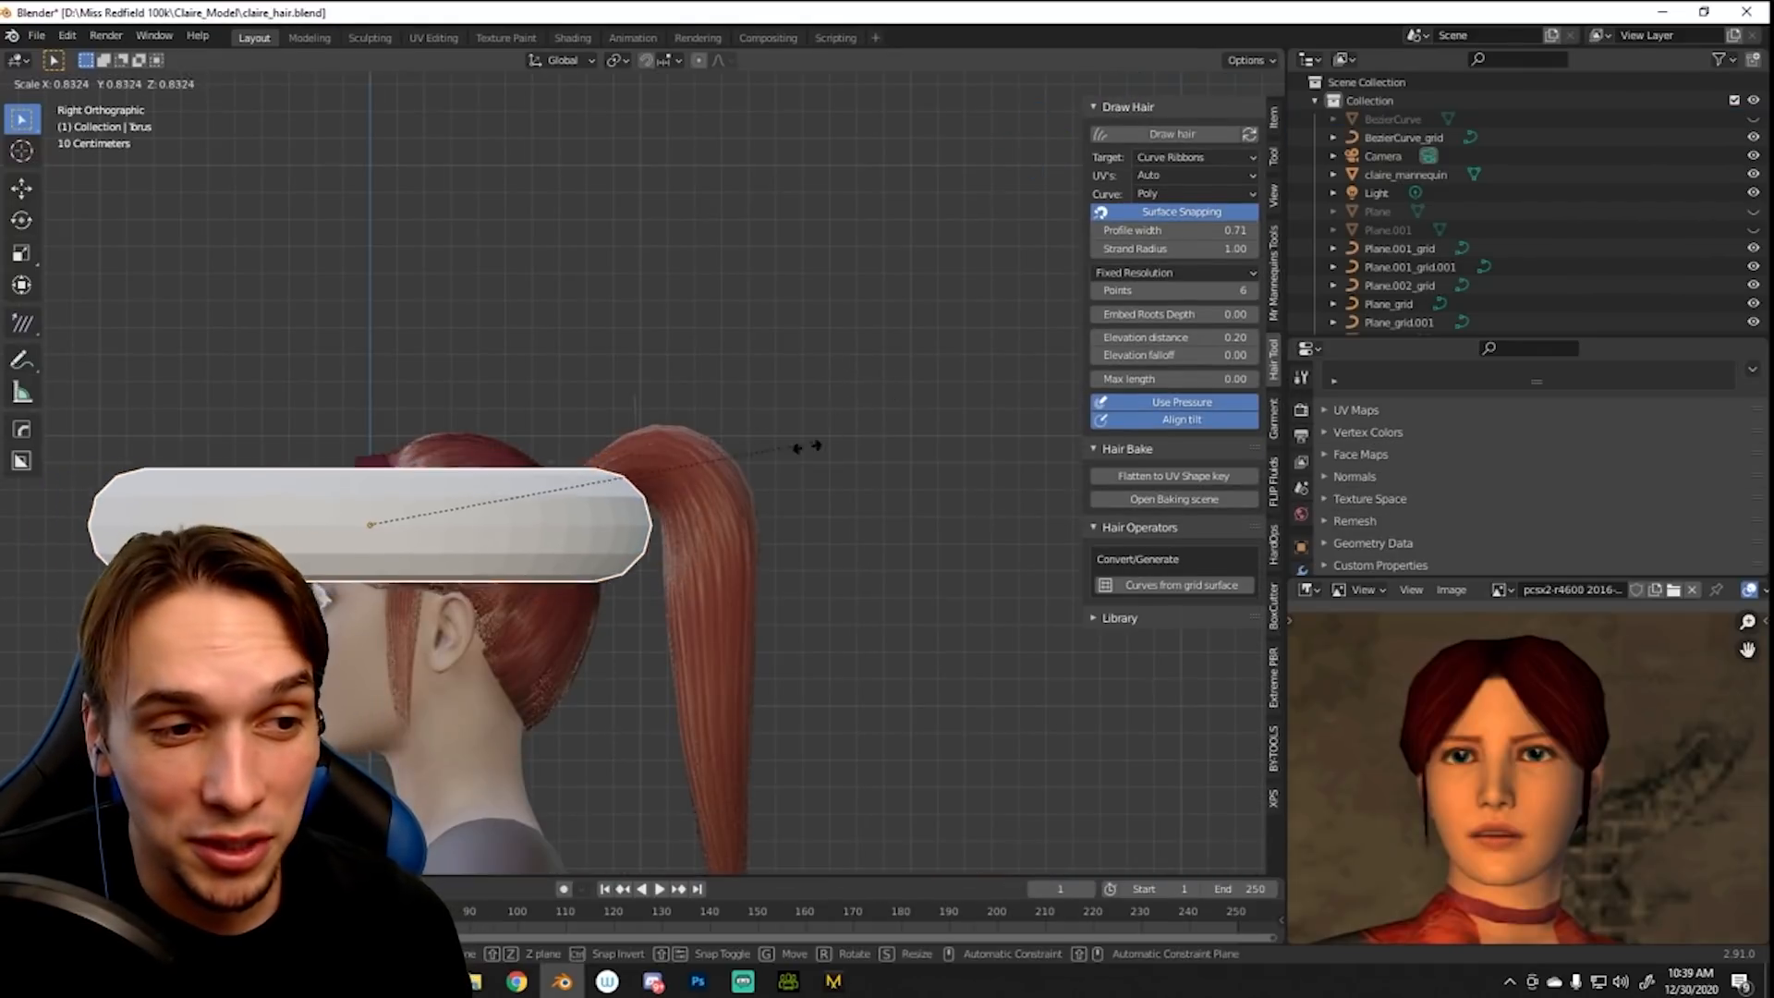
mouse_move(698, 447)
middle_down()
mouse_move(701, 578)
mouse_move(729, 519)
mouse_move(720, 453)
middle_up()
click(1036, 156)
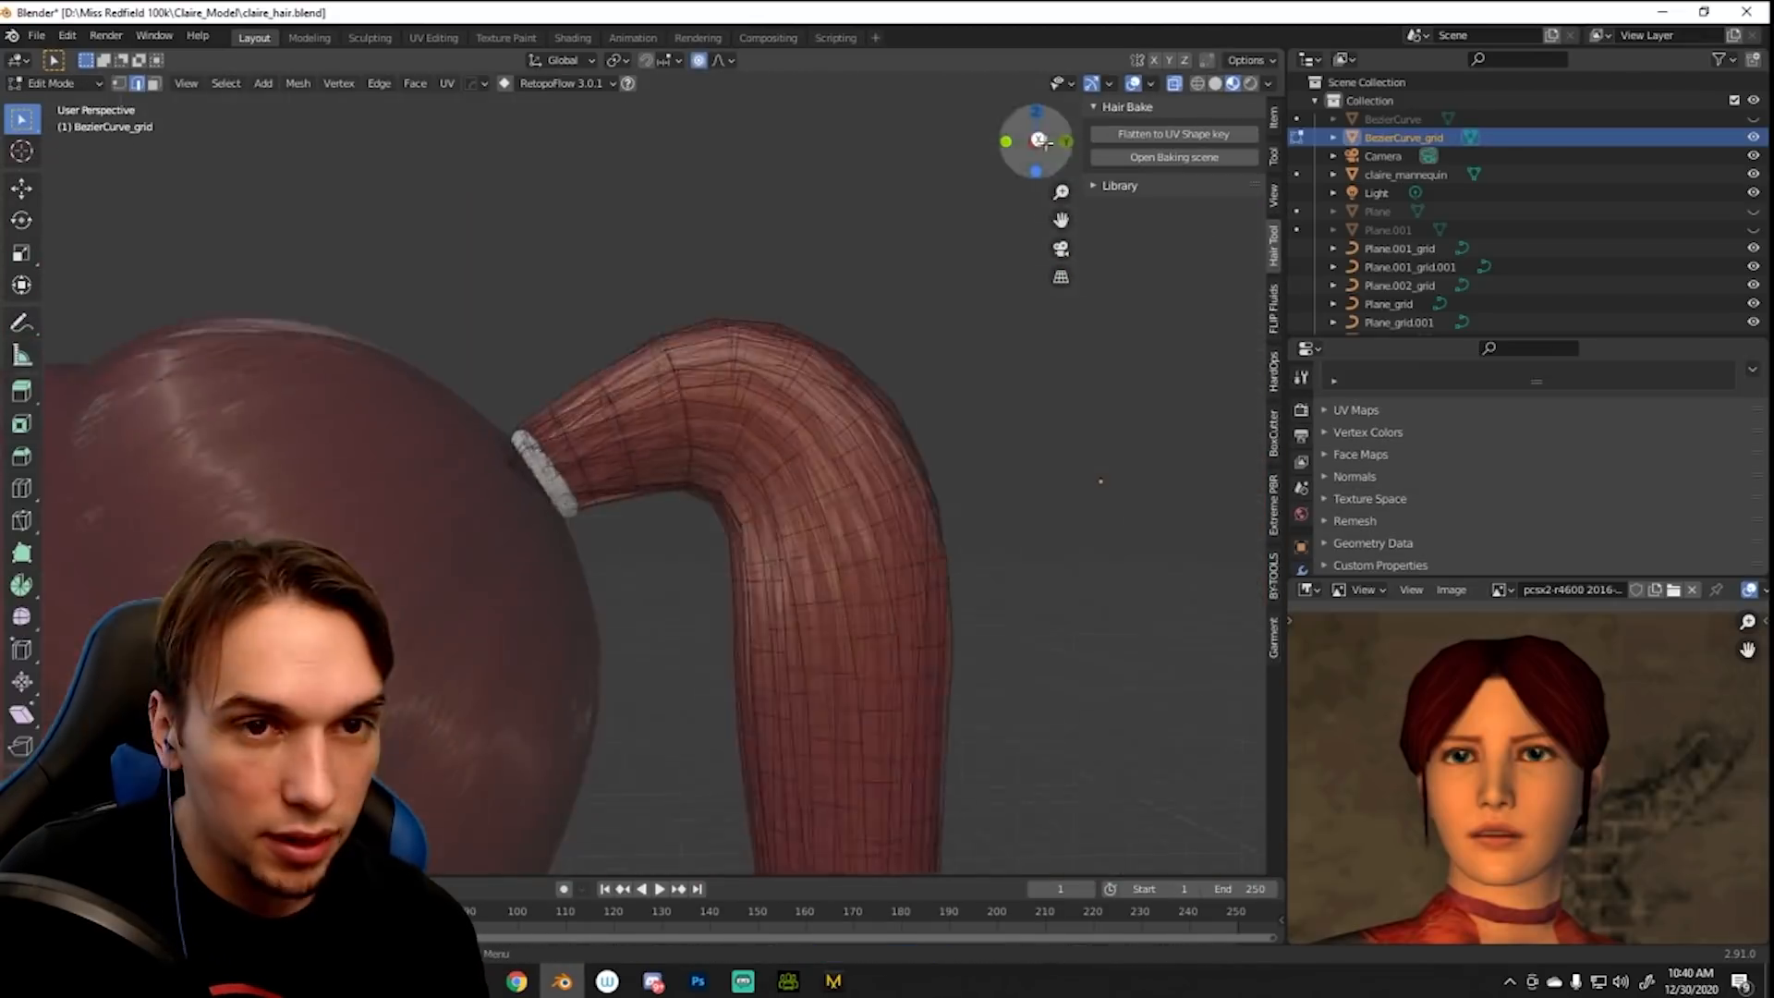
- Scale the ponytail mesh's edges near the hair tie with proportional editing so the hair fits through it
key(s)
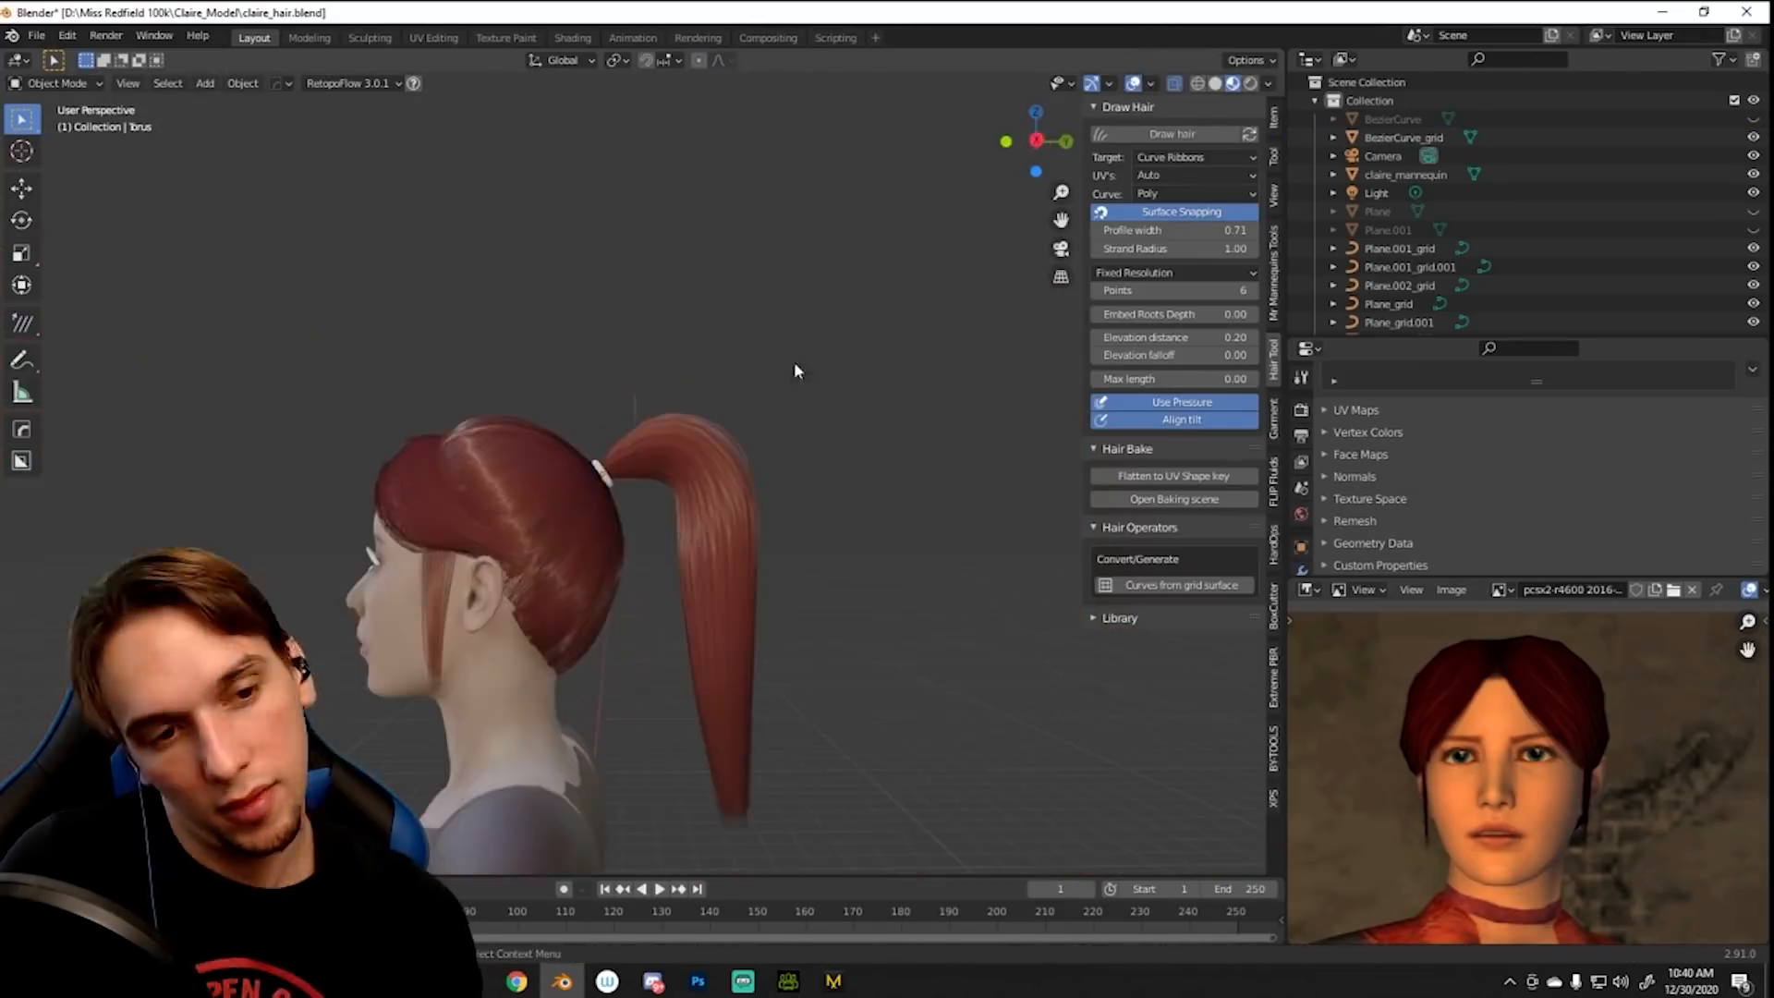
middle_drag(794, 362, 647, 523)
scroll(647, 523, up, 3)
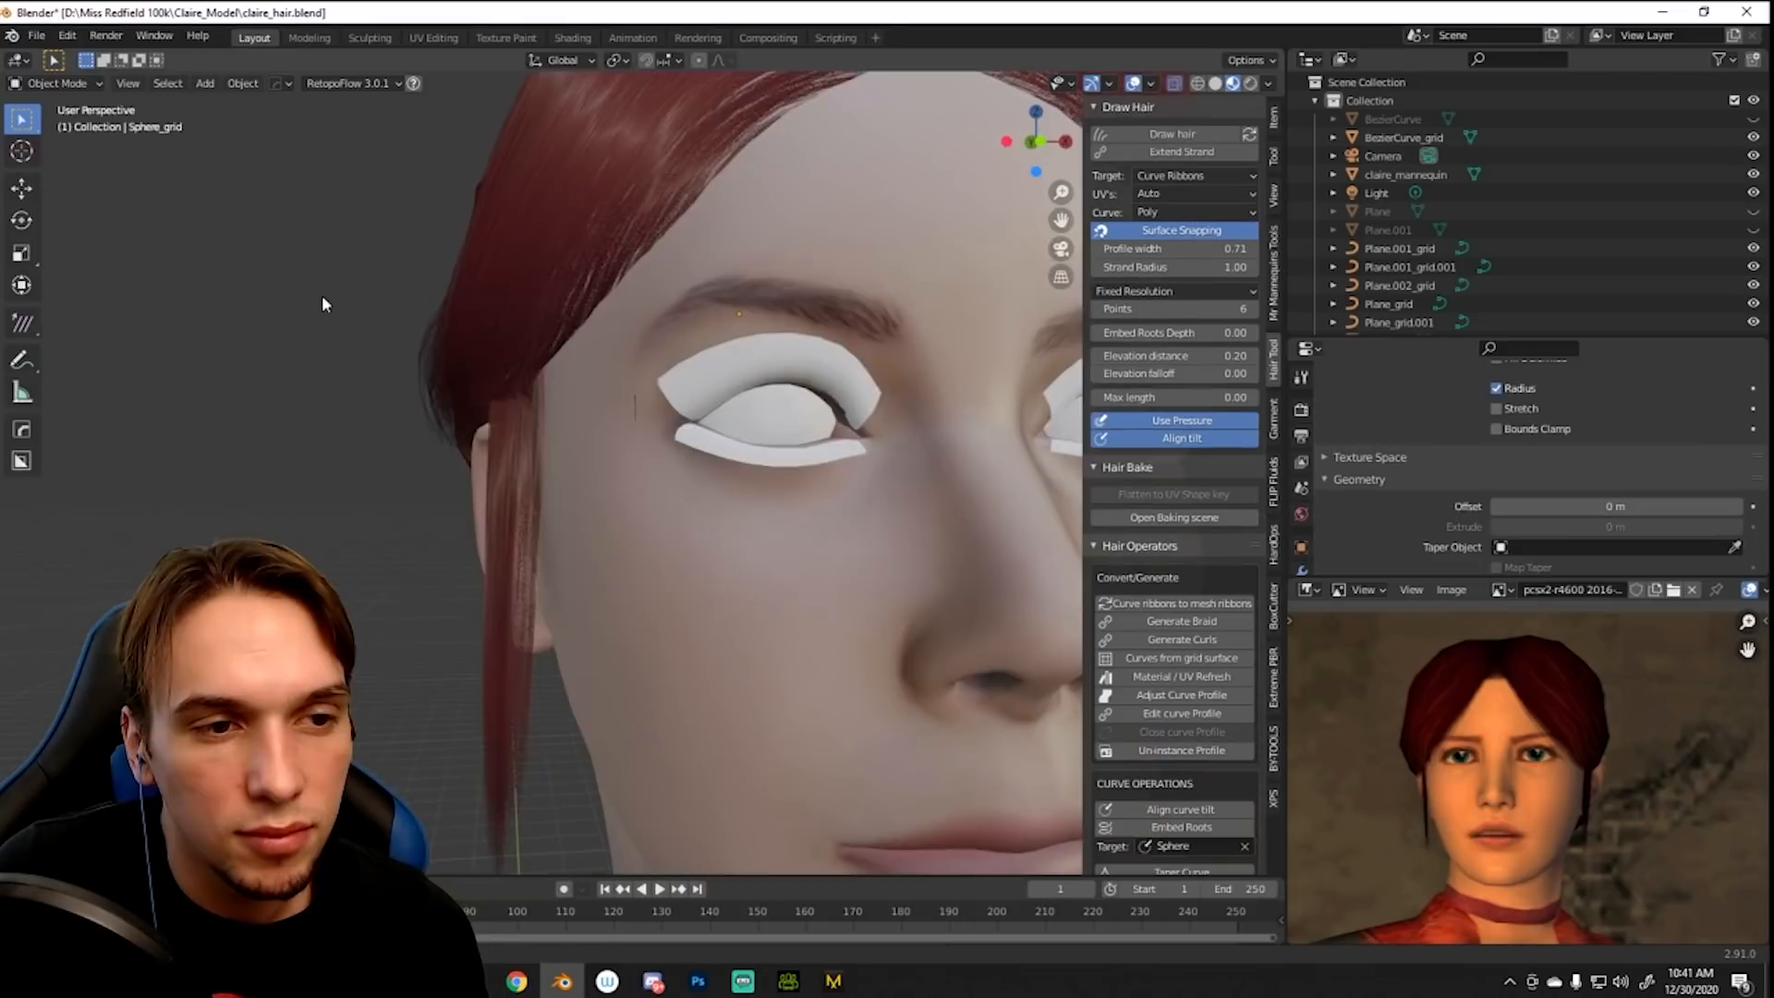
middle_drag(322, 296, 507, 323)
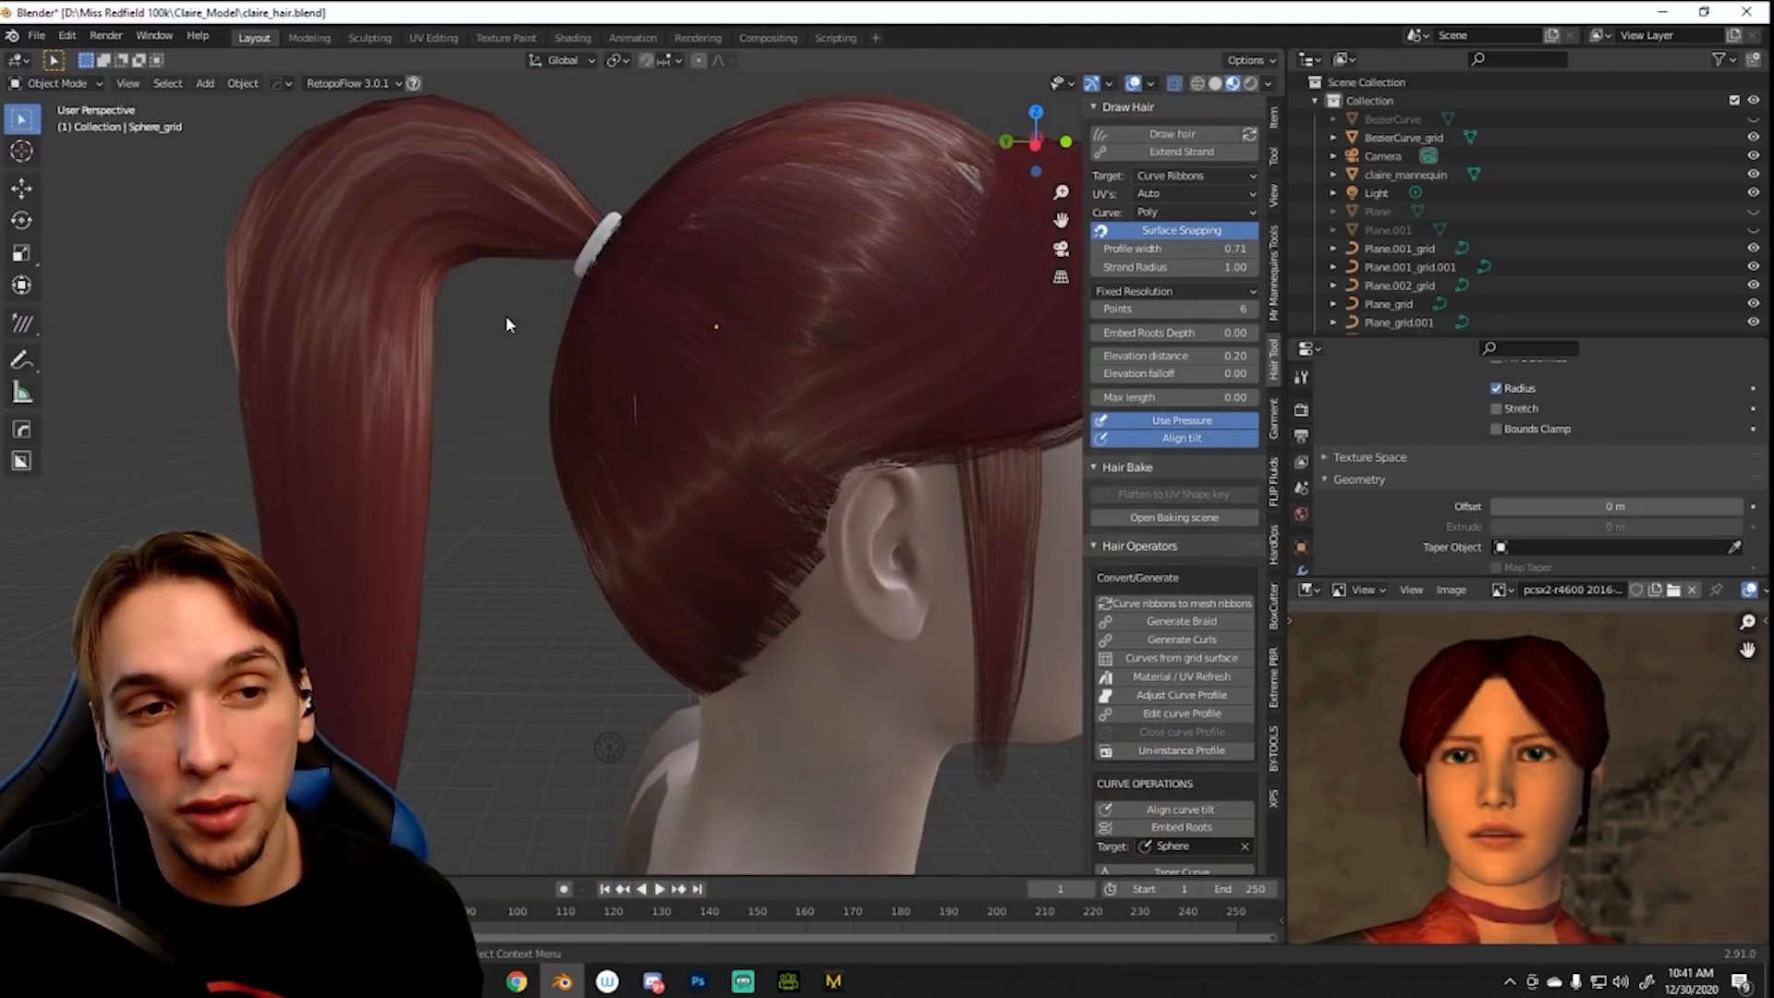
scroll(597, 489, down, 5)
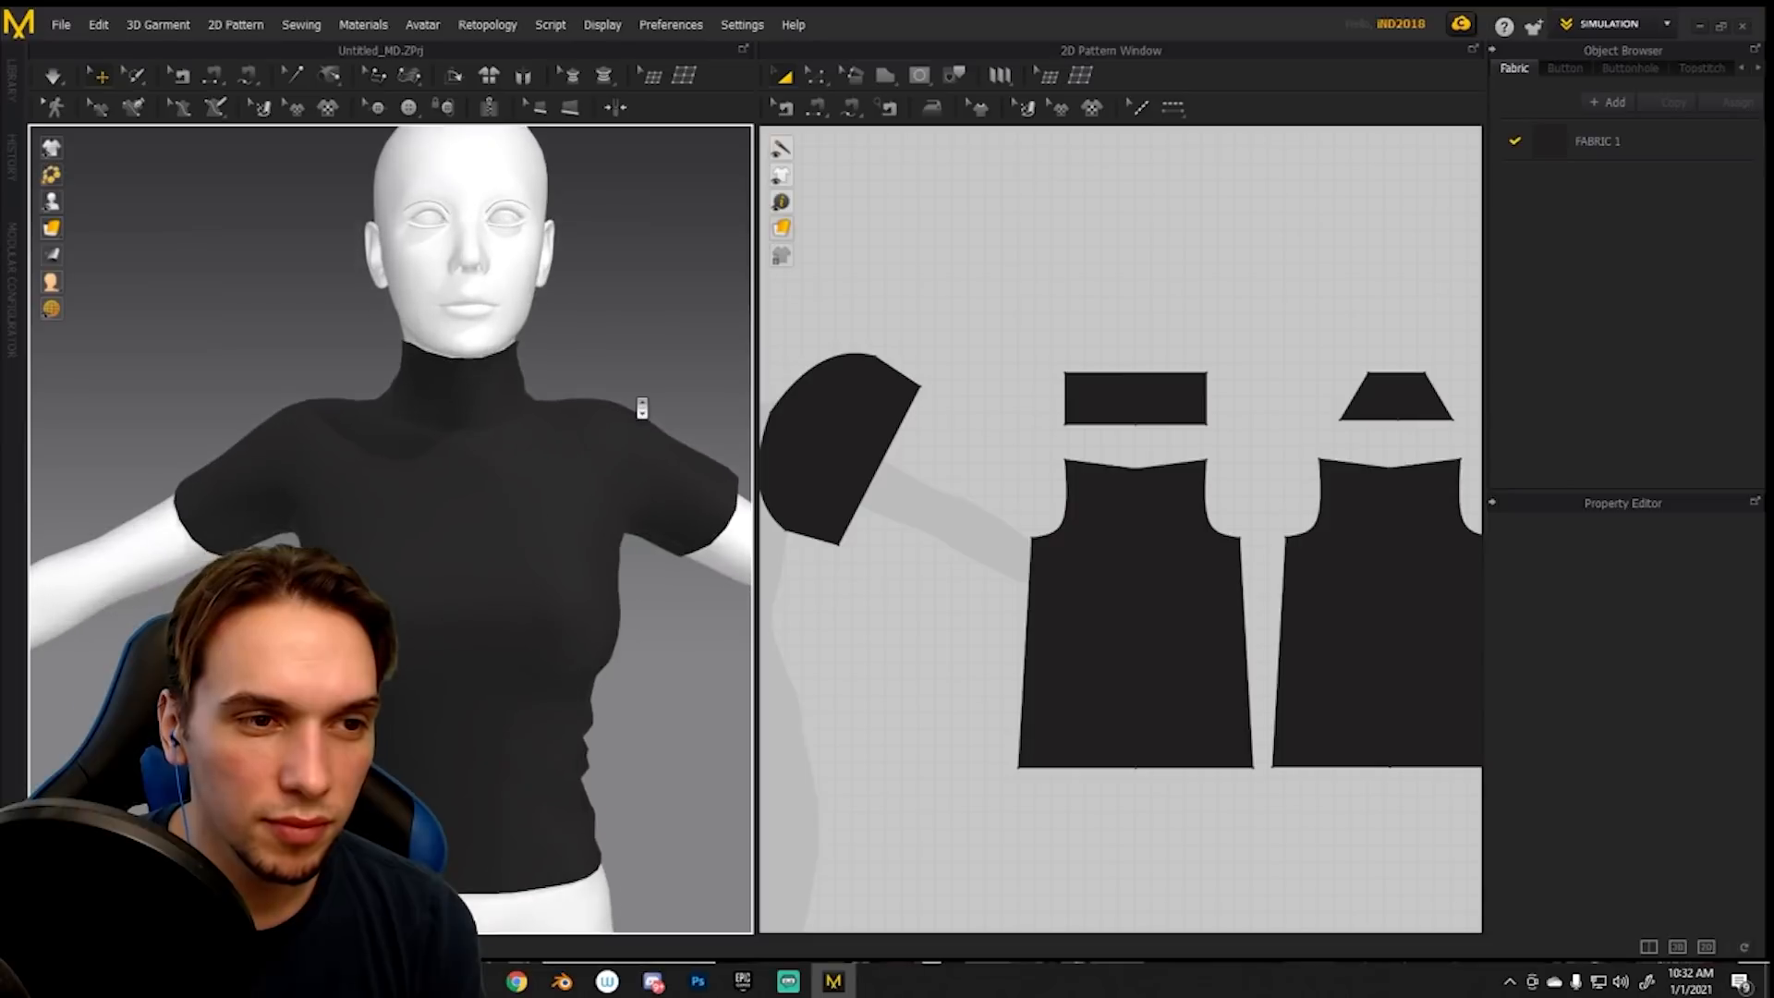
- Examine the turtleneck shirt and its 2D patterns in Marvelous Designer against Claire Redfield outfit references in the browser
scroll(636, 398, up, 3)
mouse_move(462, 391)
right_down()
mouse_move(750, 422)
mouse_move(914, 412)
mouse_move(863, 336)
mouse_move(680, 380)
mouse_move(485, 379)
right_up()
scroll(433, 388, down, 5)
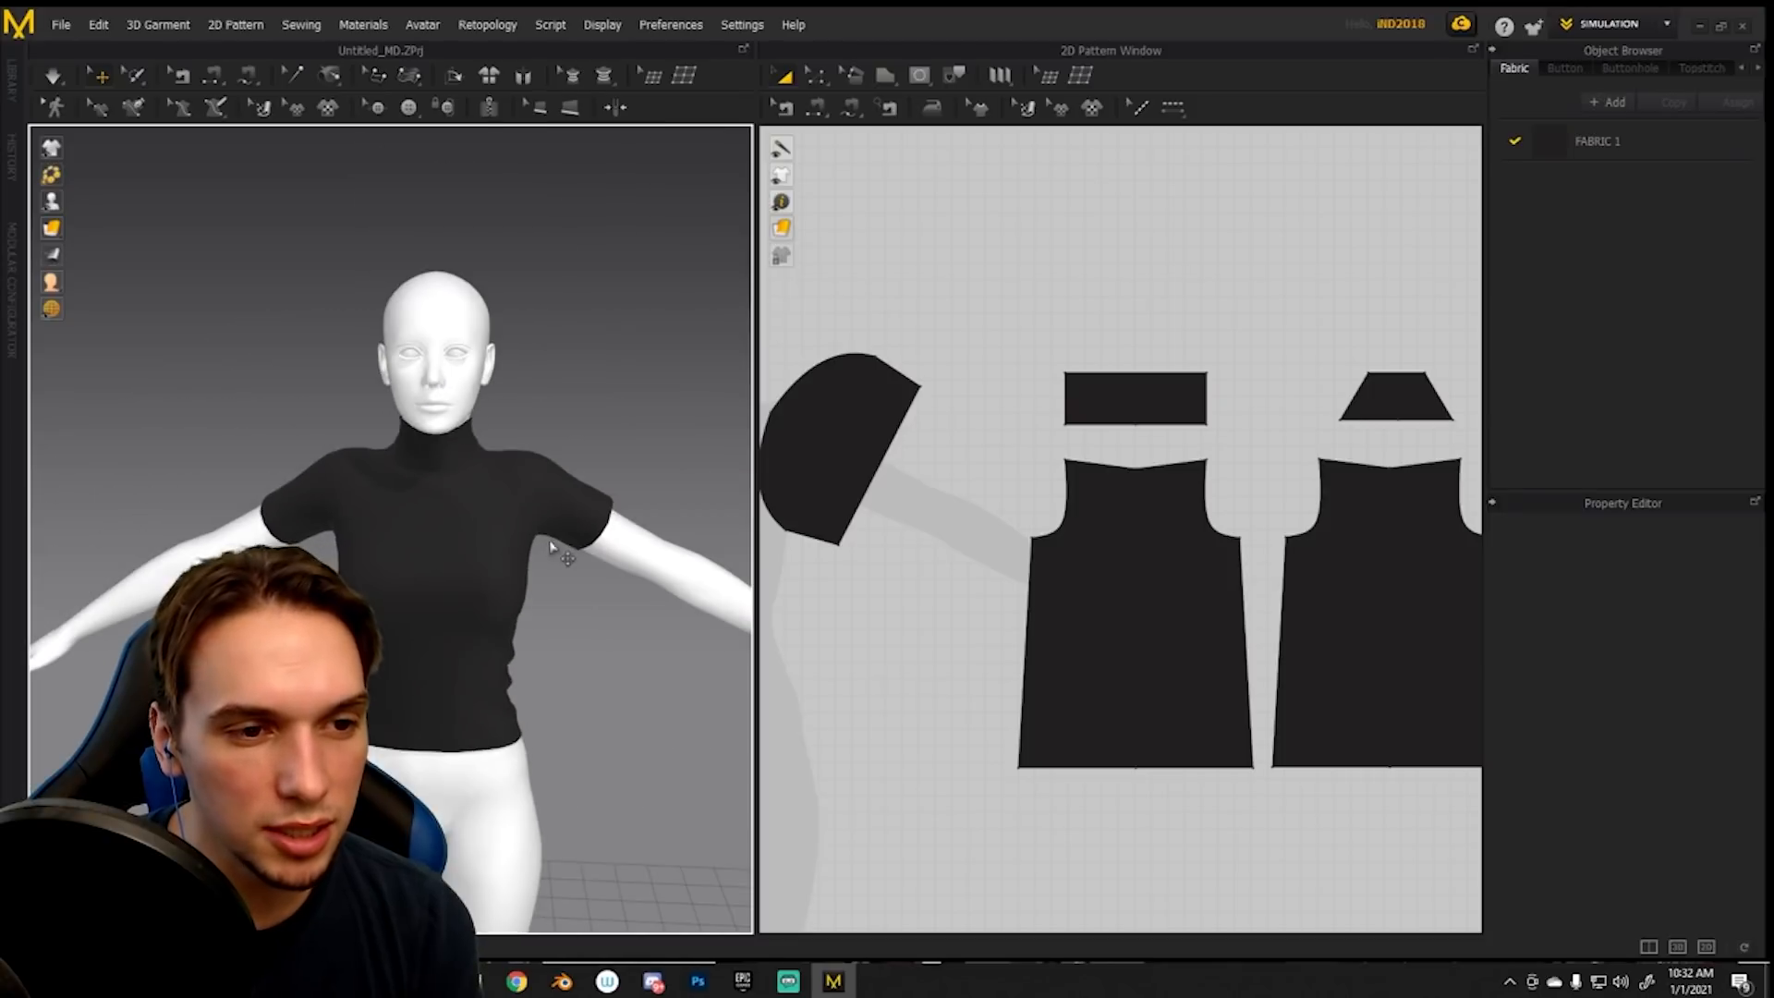
middle_drag(612, 573, 462, 365)
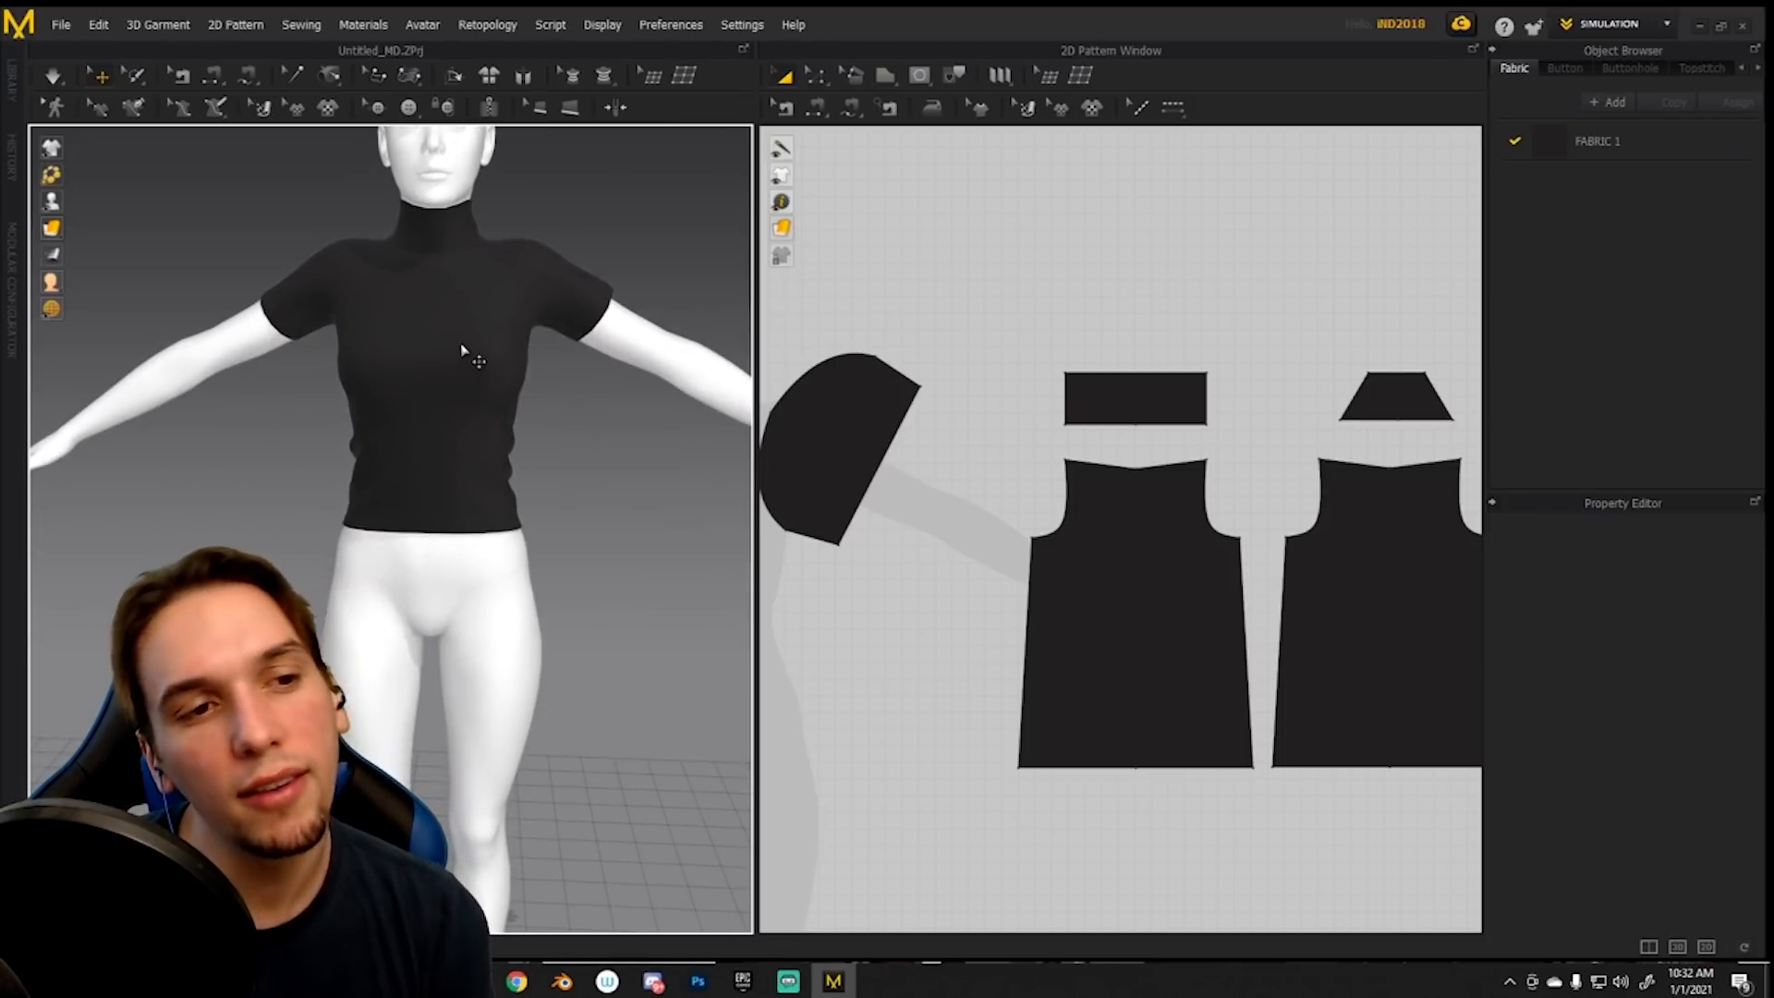
key(alt+Tab)
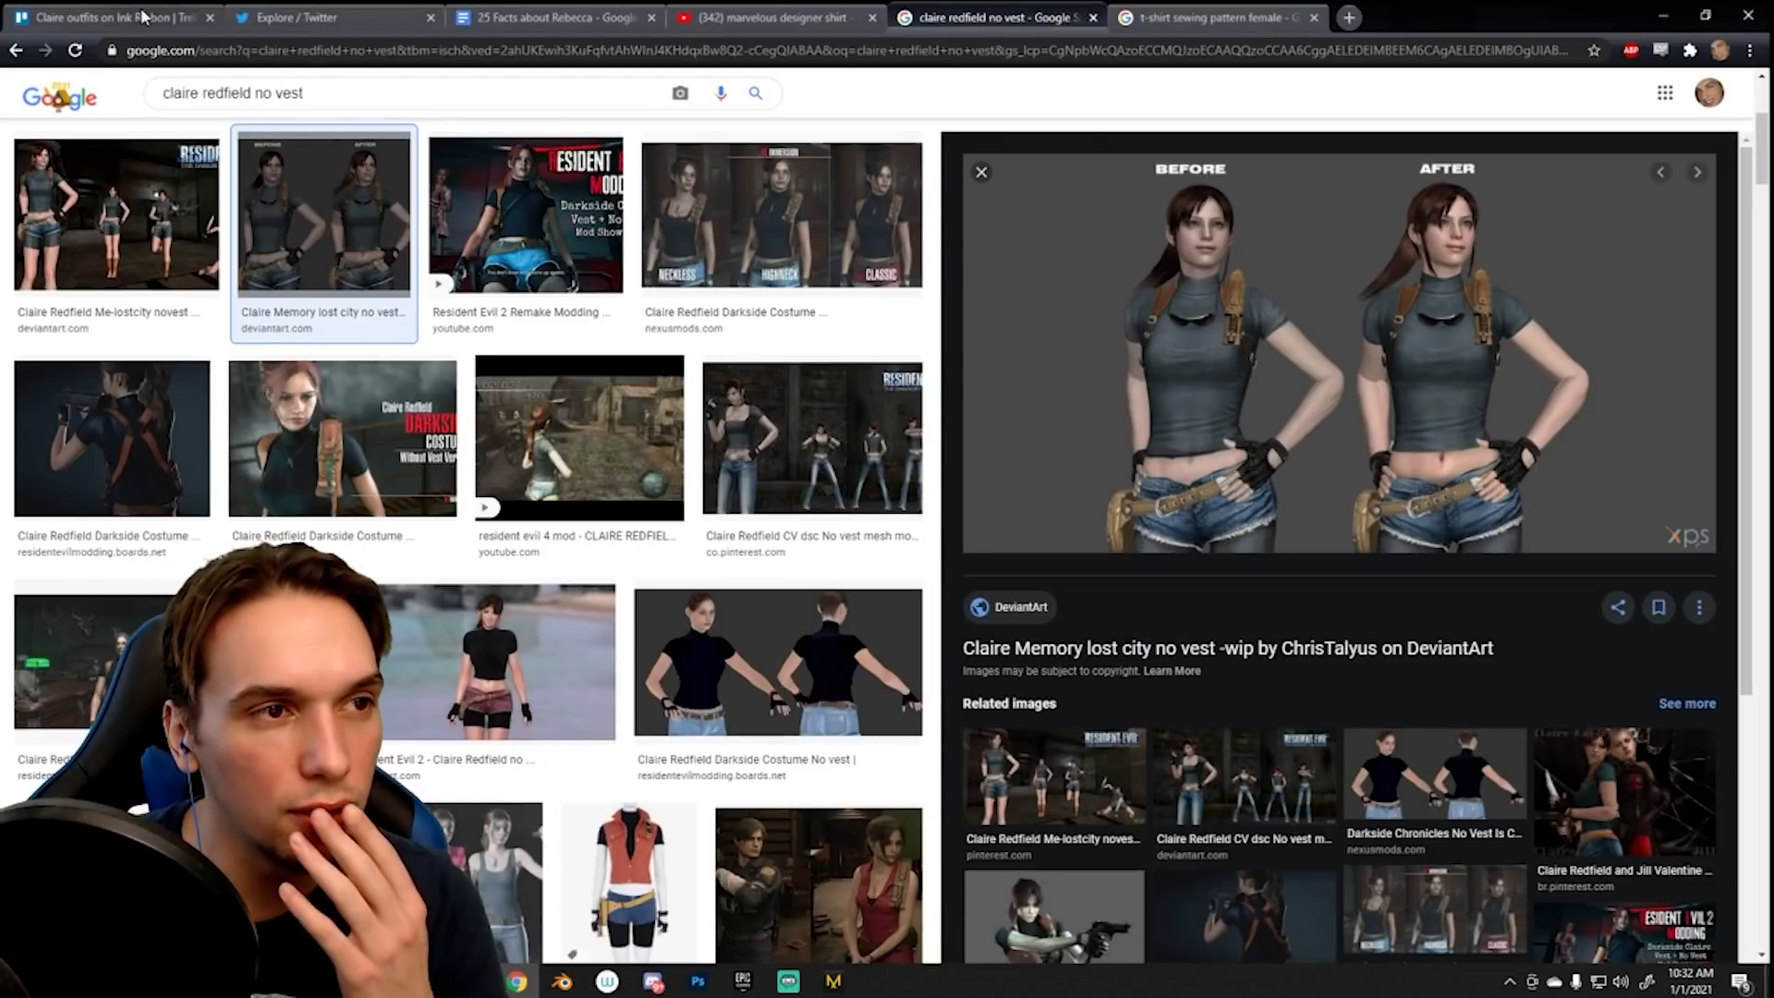
click(144, 16)
click(770, 573)
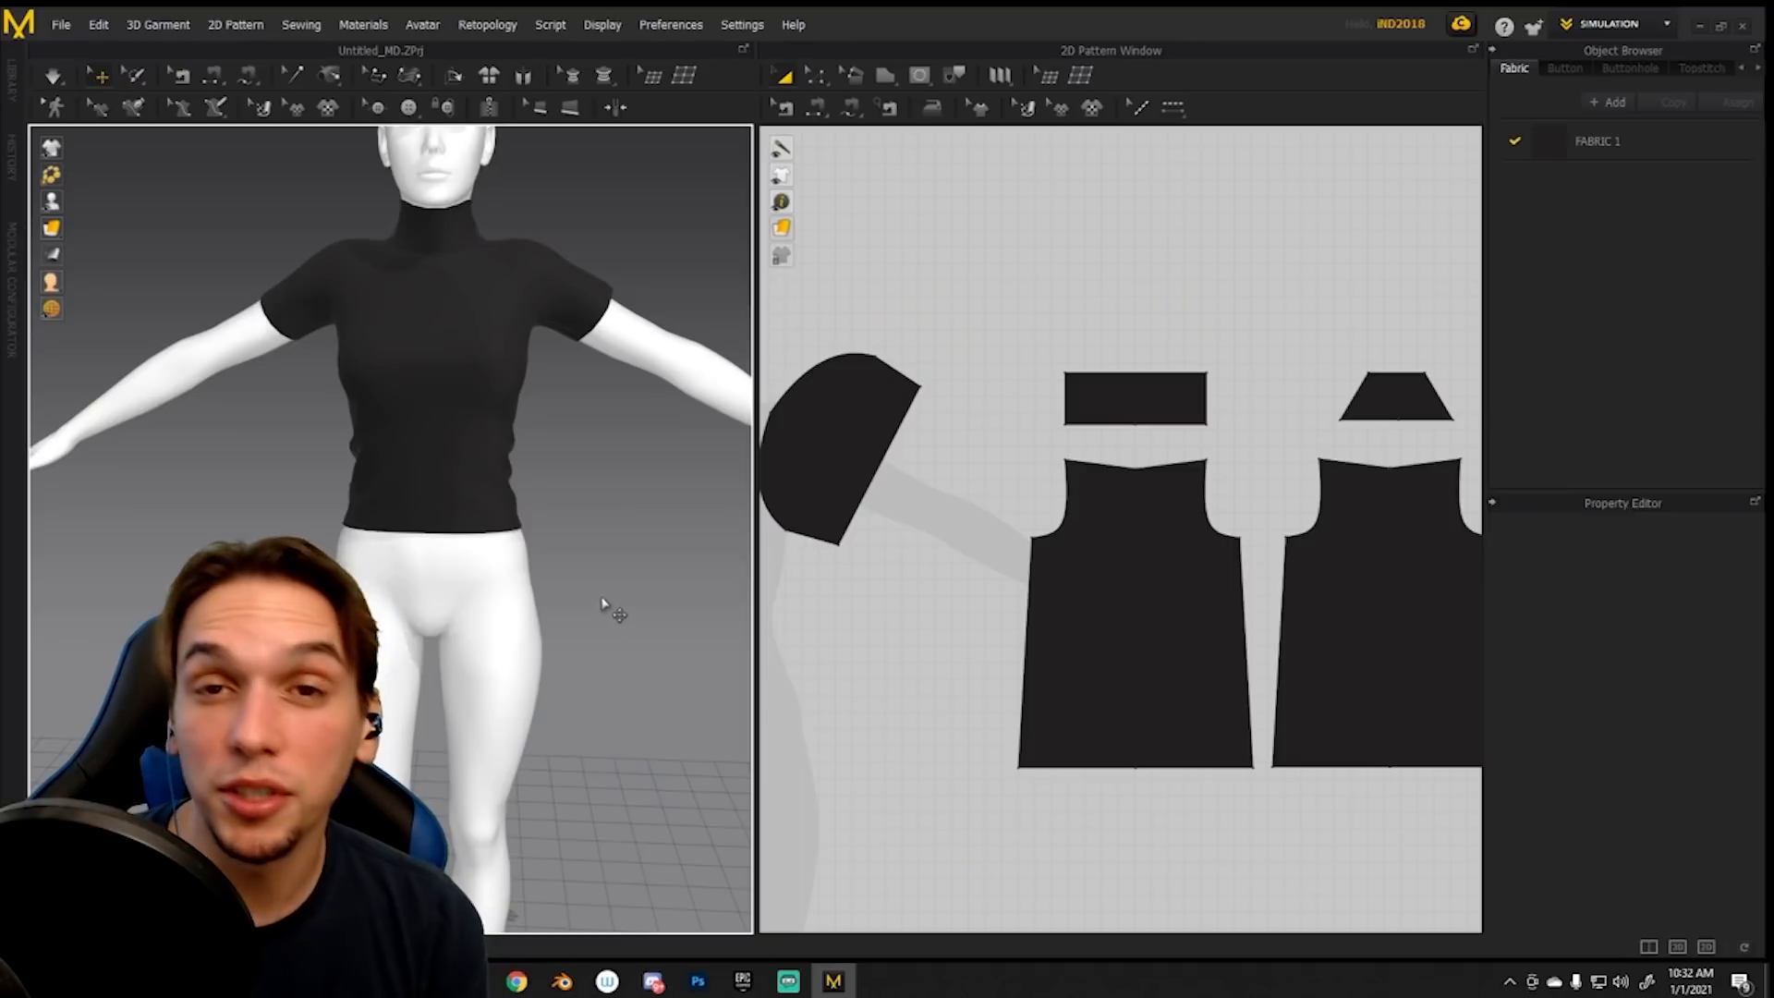
scroll(1031, 574, up, 2)
scroll(1030, 574, down, 6)
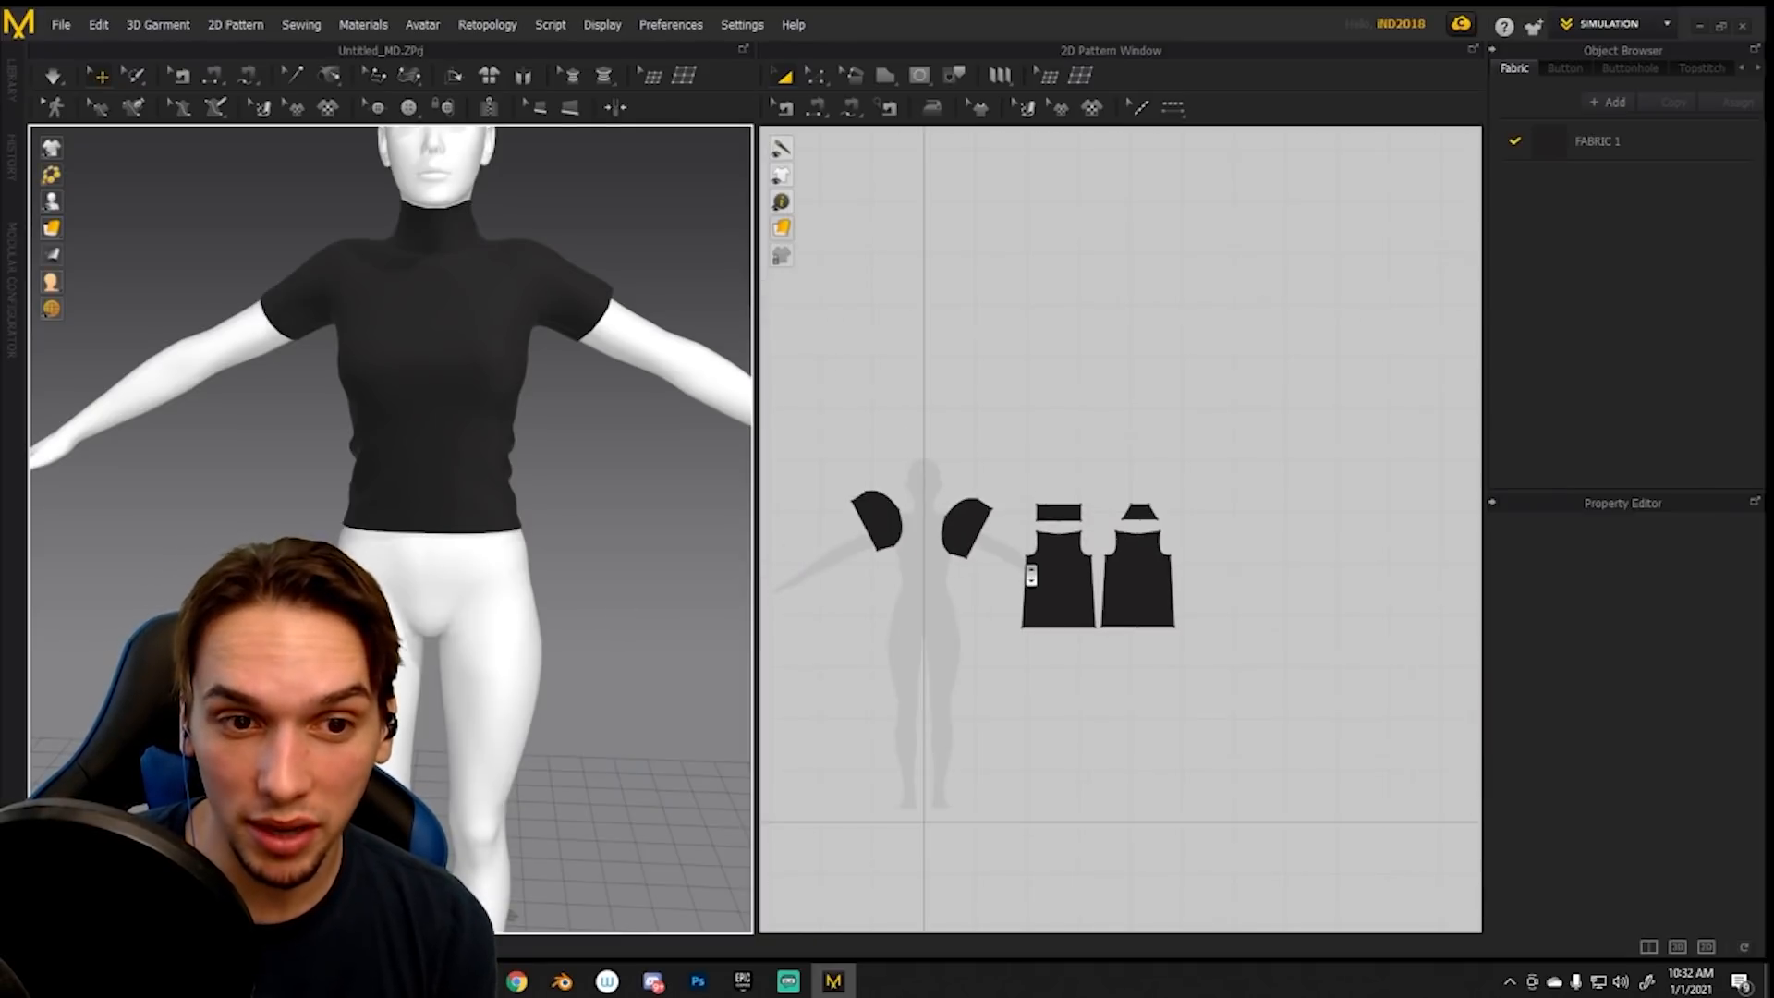
drag(1221, 632, 1221, 632)
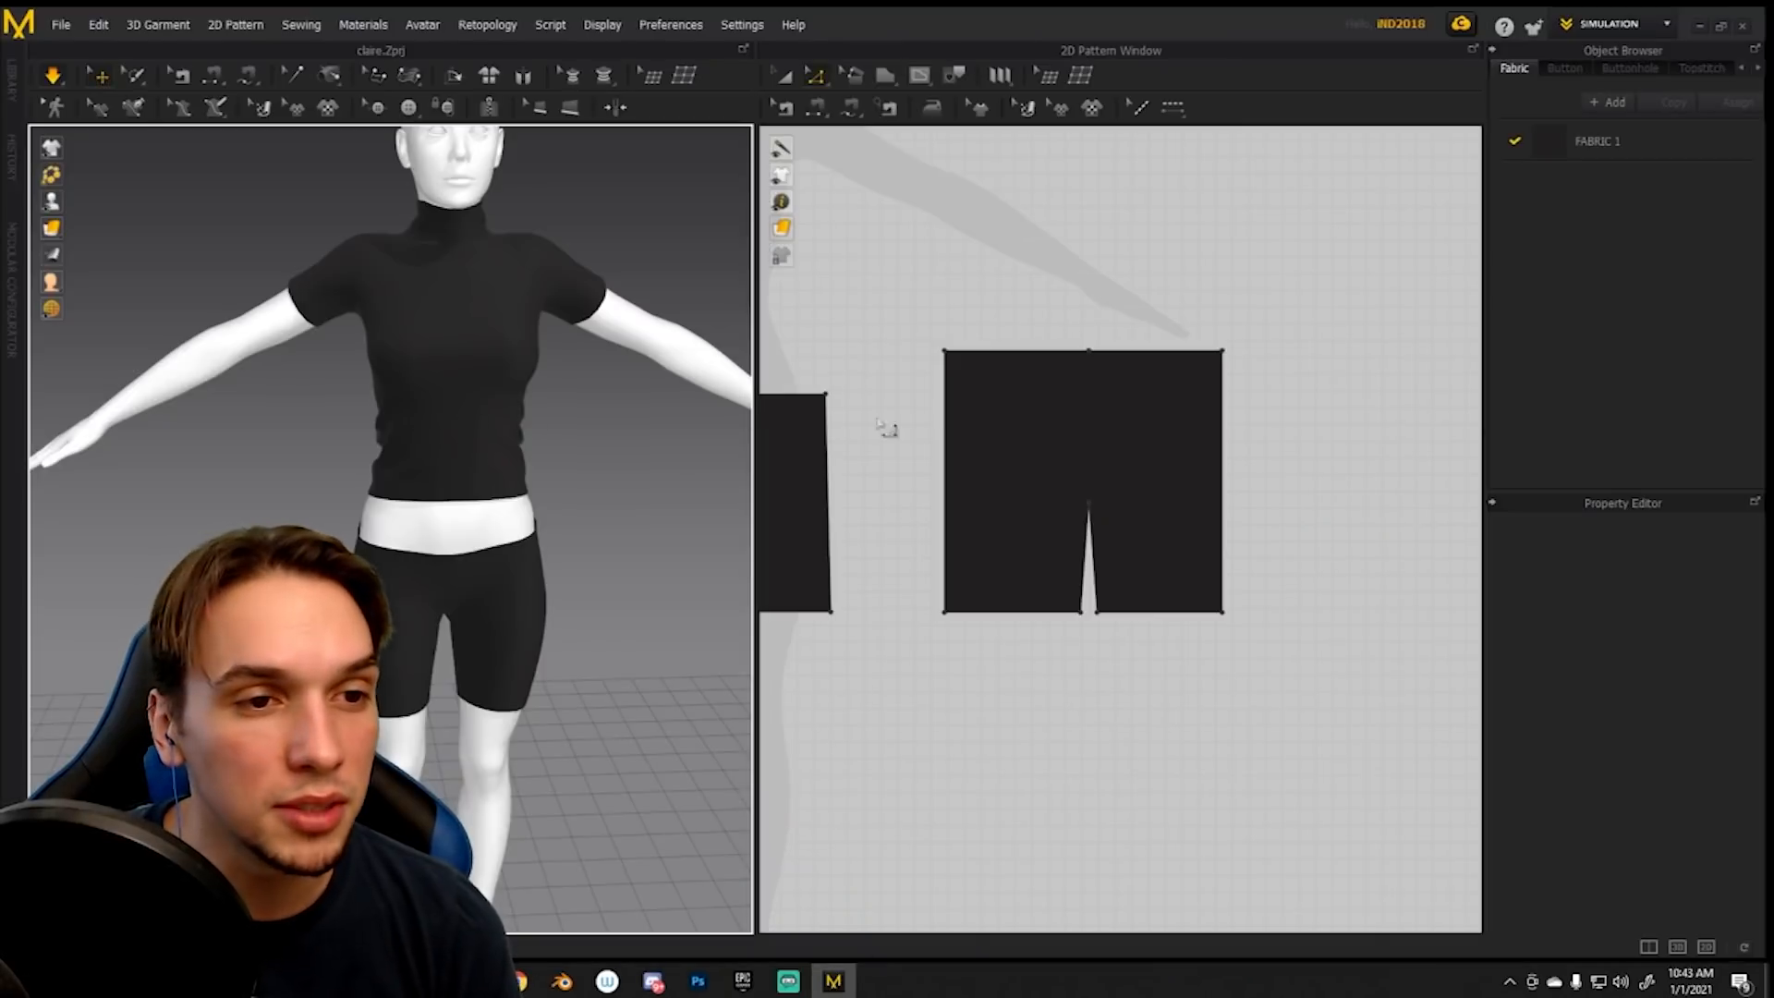
- Adjust the pink shorts' waistband pattern so it fits around the avatar's hips over the black undershorts
scroll(914, 430, up, 3)
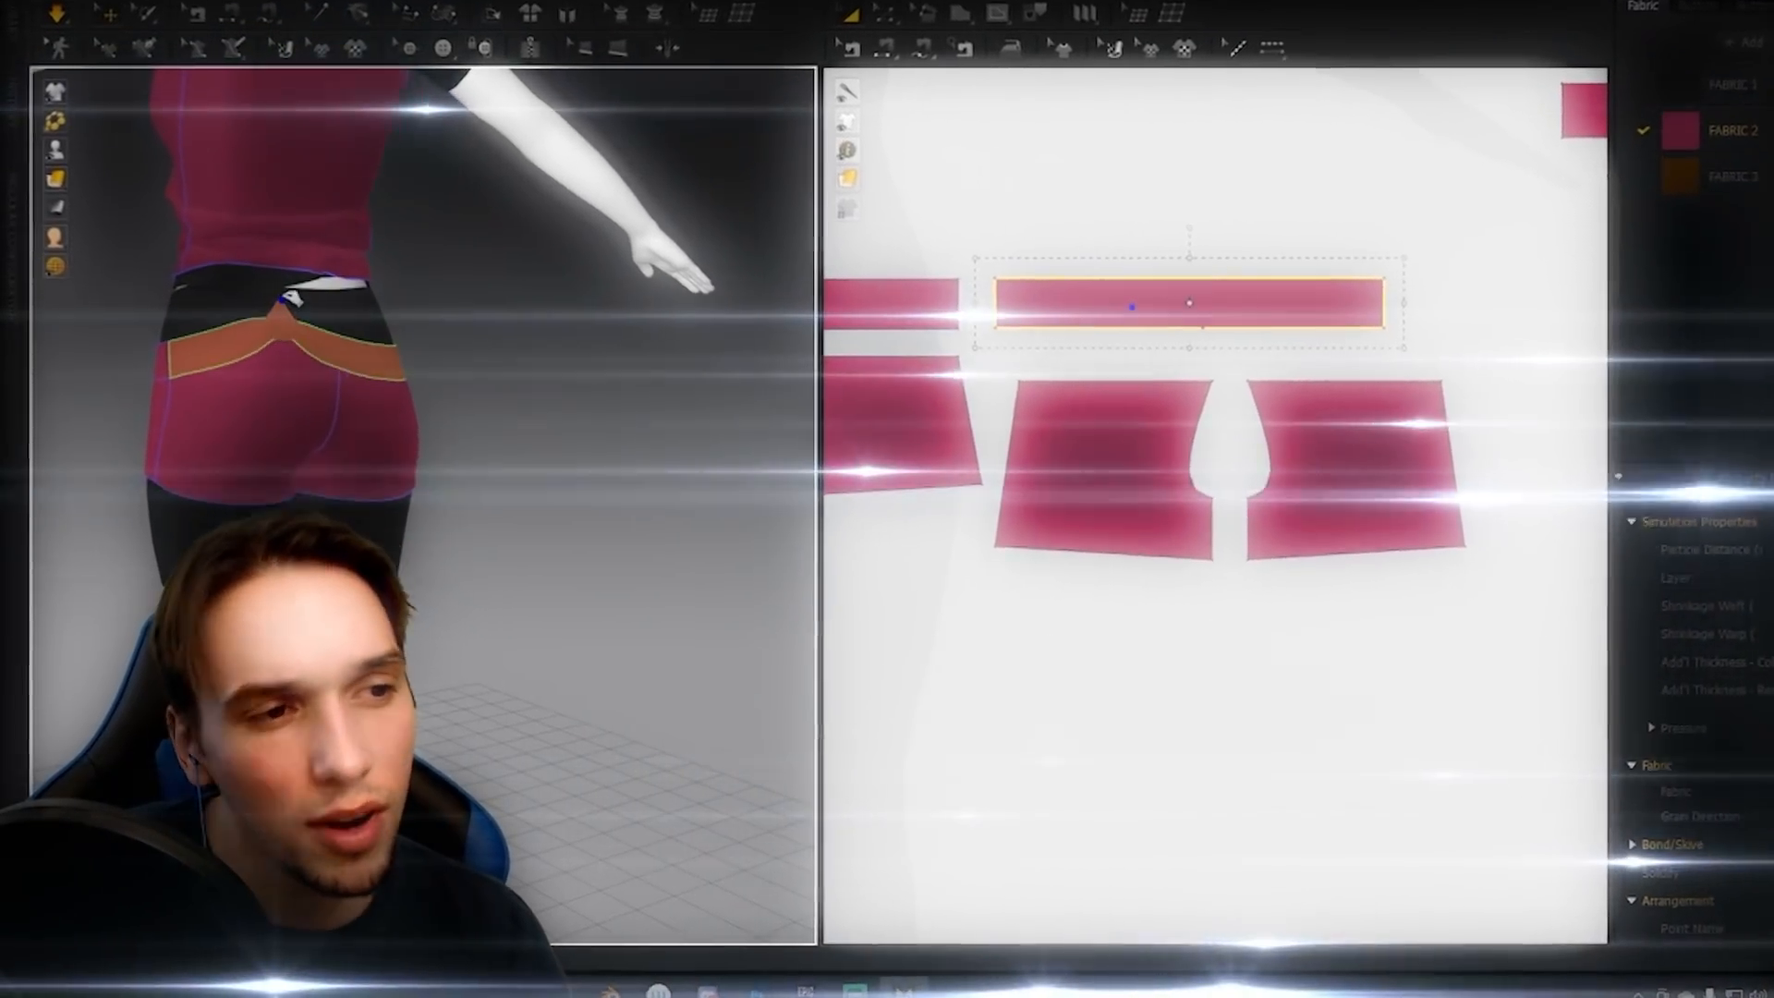
drag(291, 297, 287, 254)
right_drag(293, 277, 806, 307)
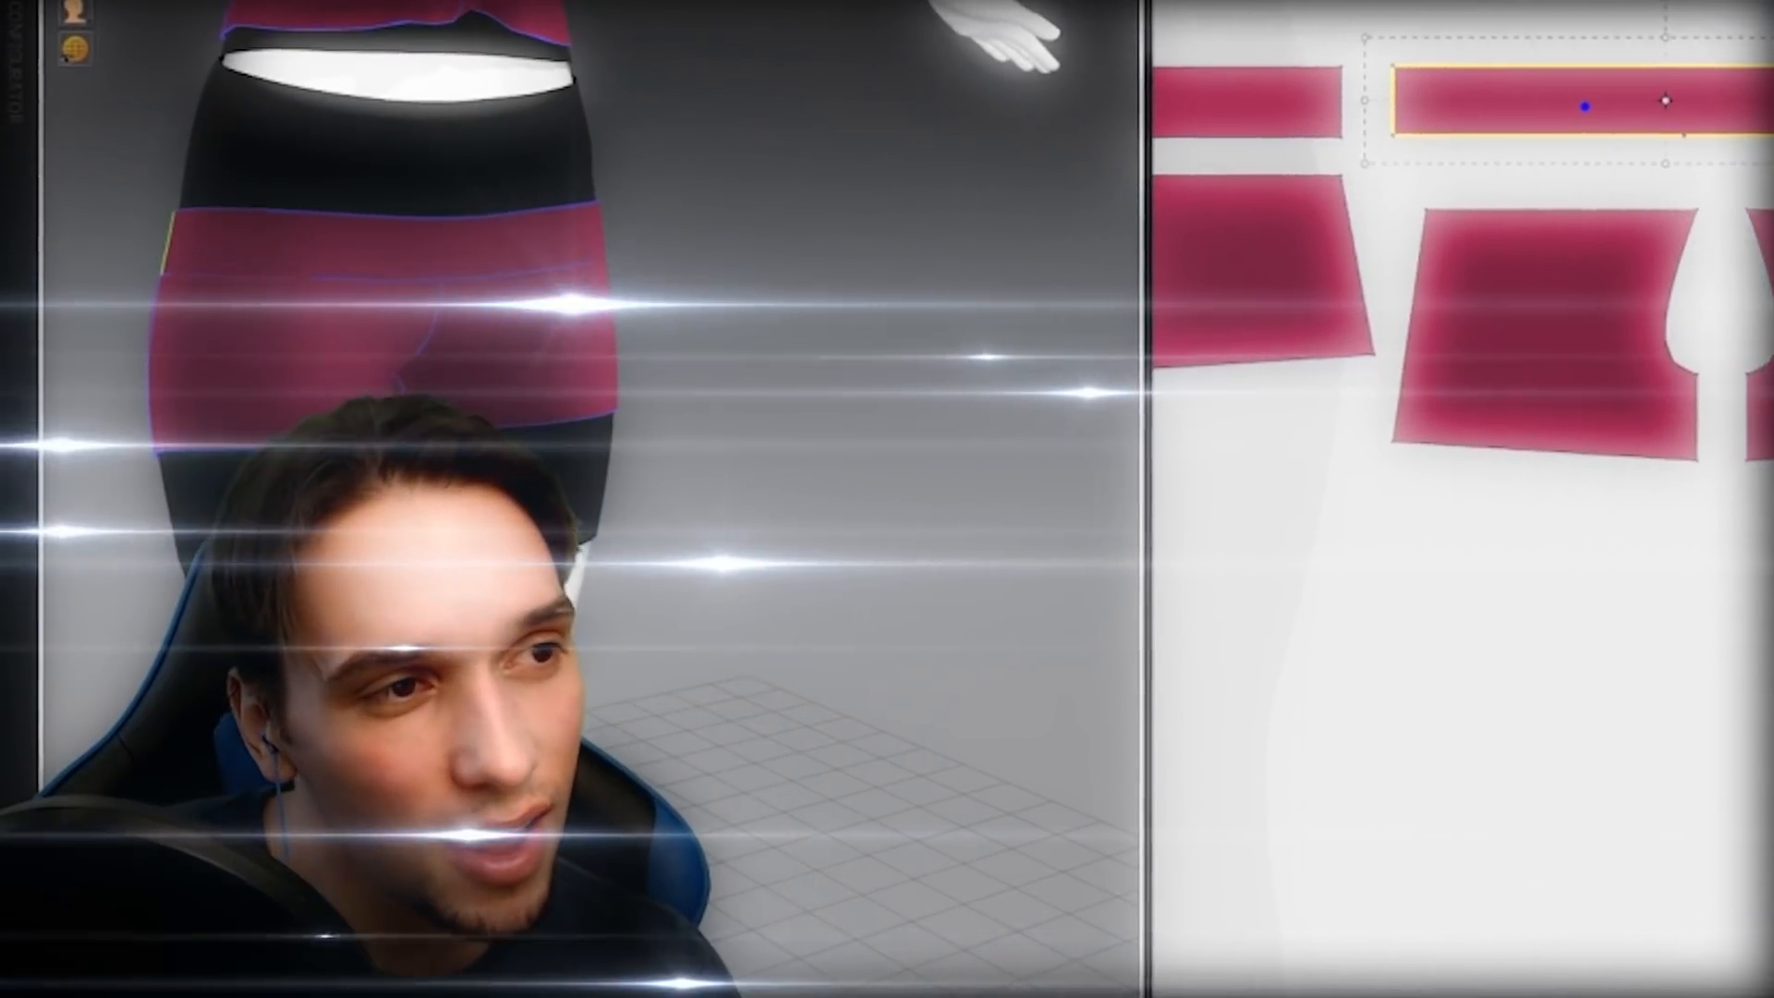
key(b)
right_drag(815, 329, 32, 296)
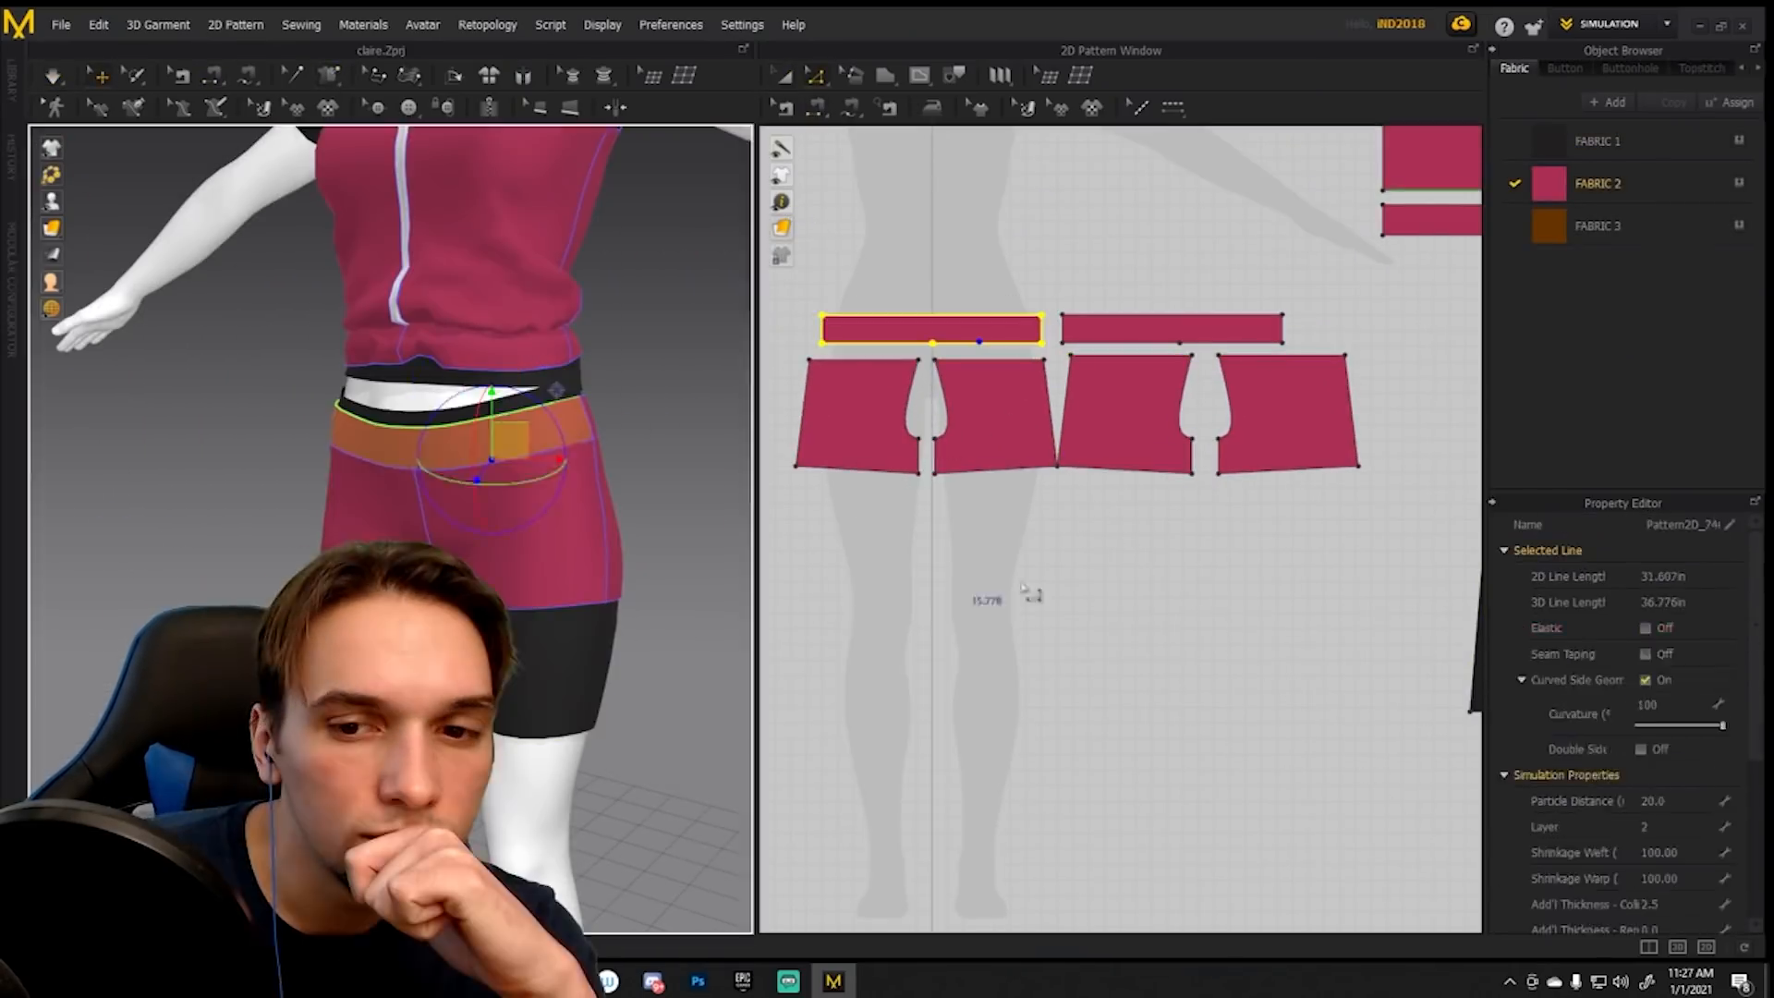
drag(864, 369, 887, 254)
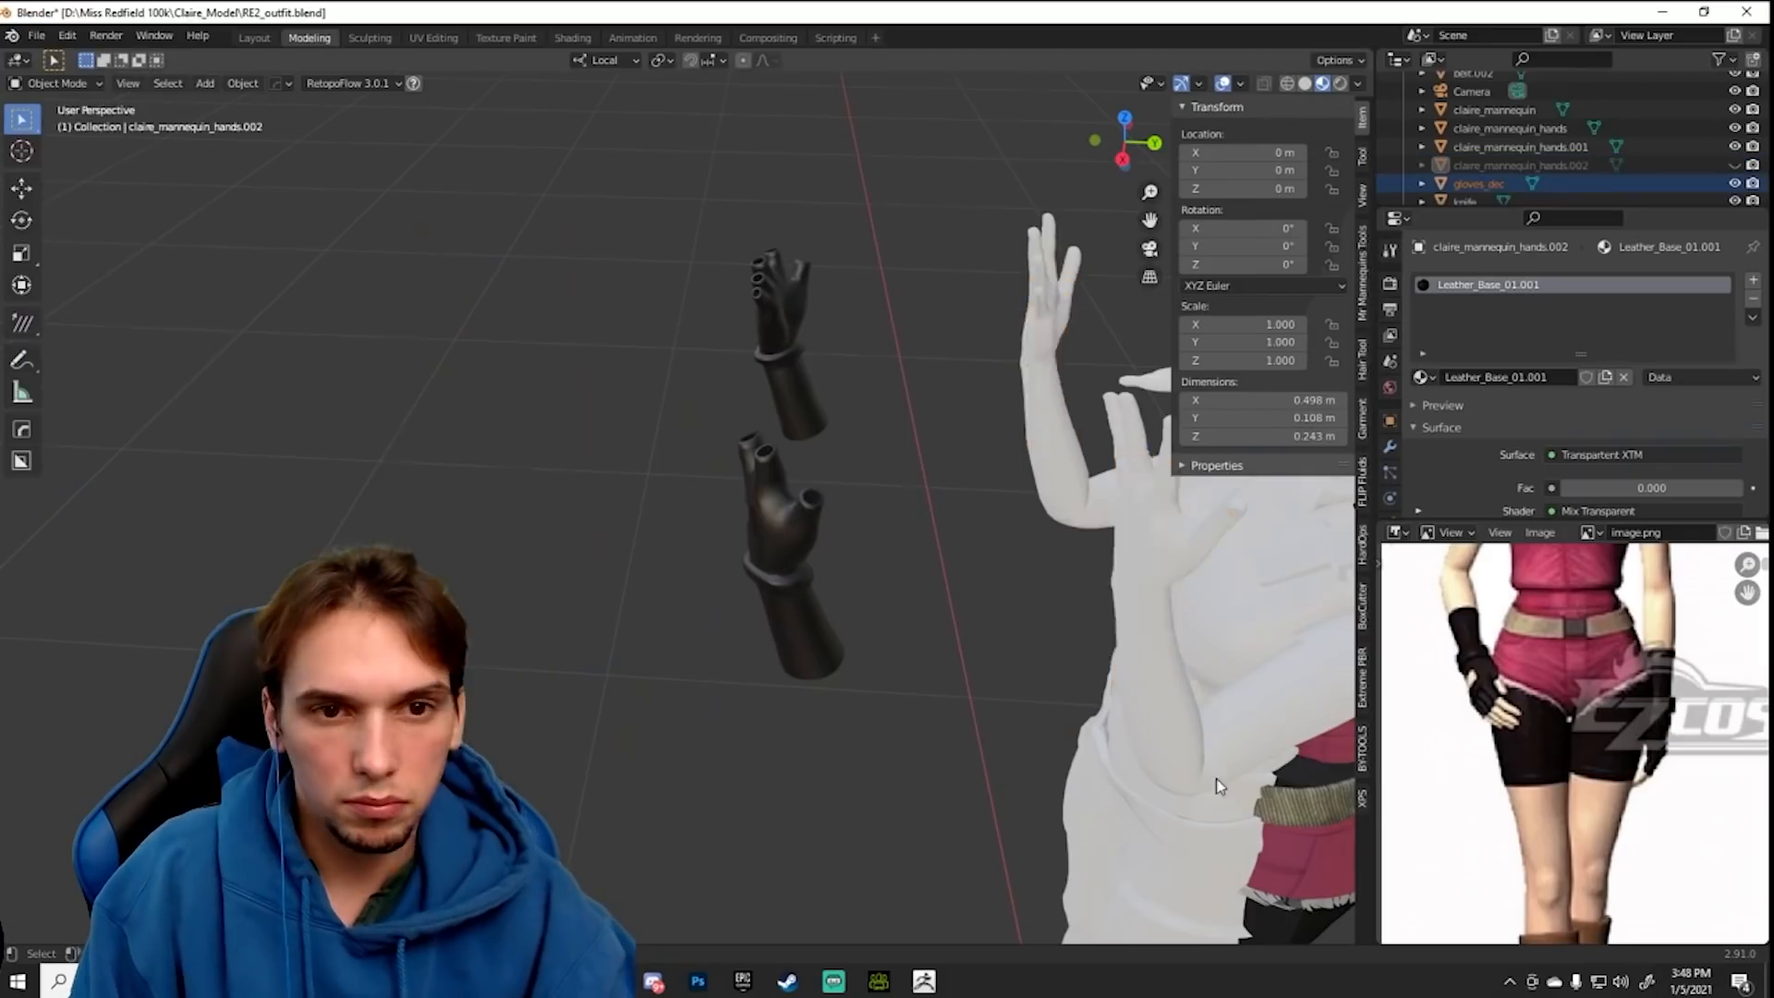
- Switch to Character Creator 3 and check the fingerless gloves on the character's raised hands
click(1602, 351)
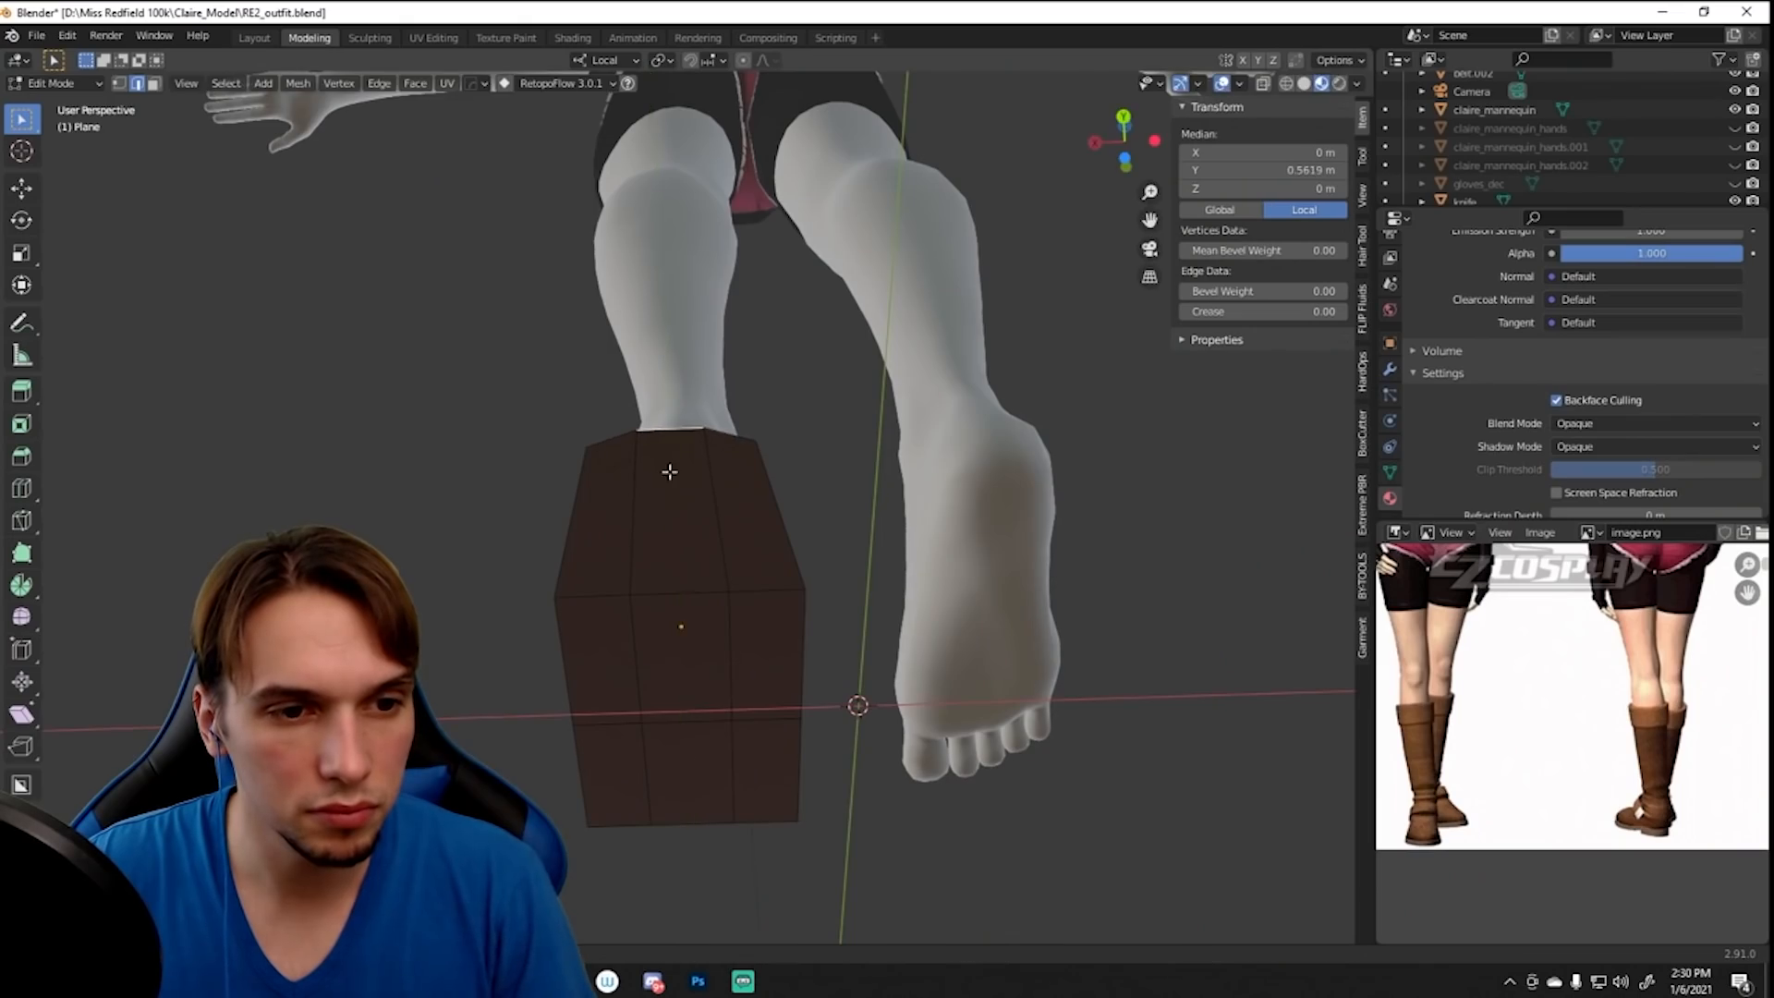
middle_drag(670, 472, 983, 735)
middle_drag(526, 713, 823, 535)
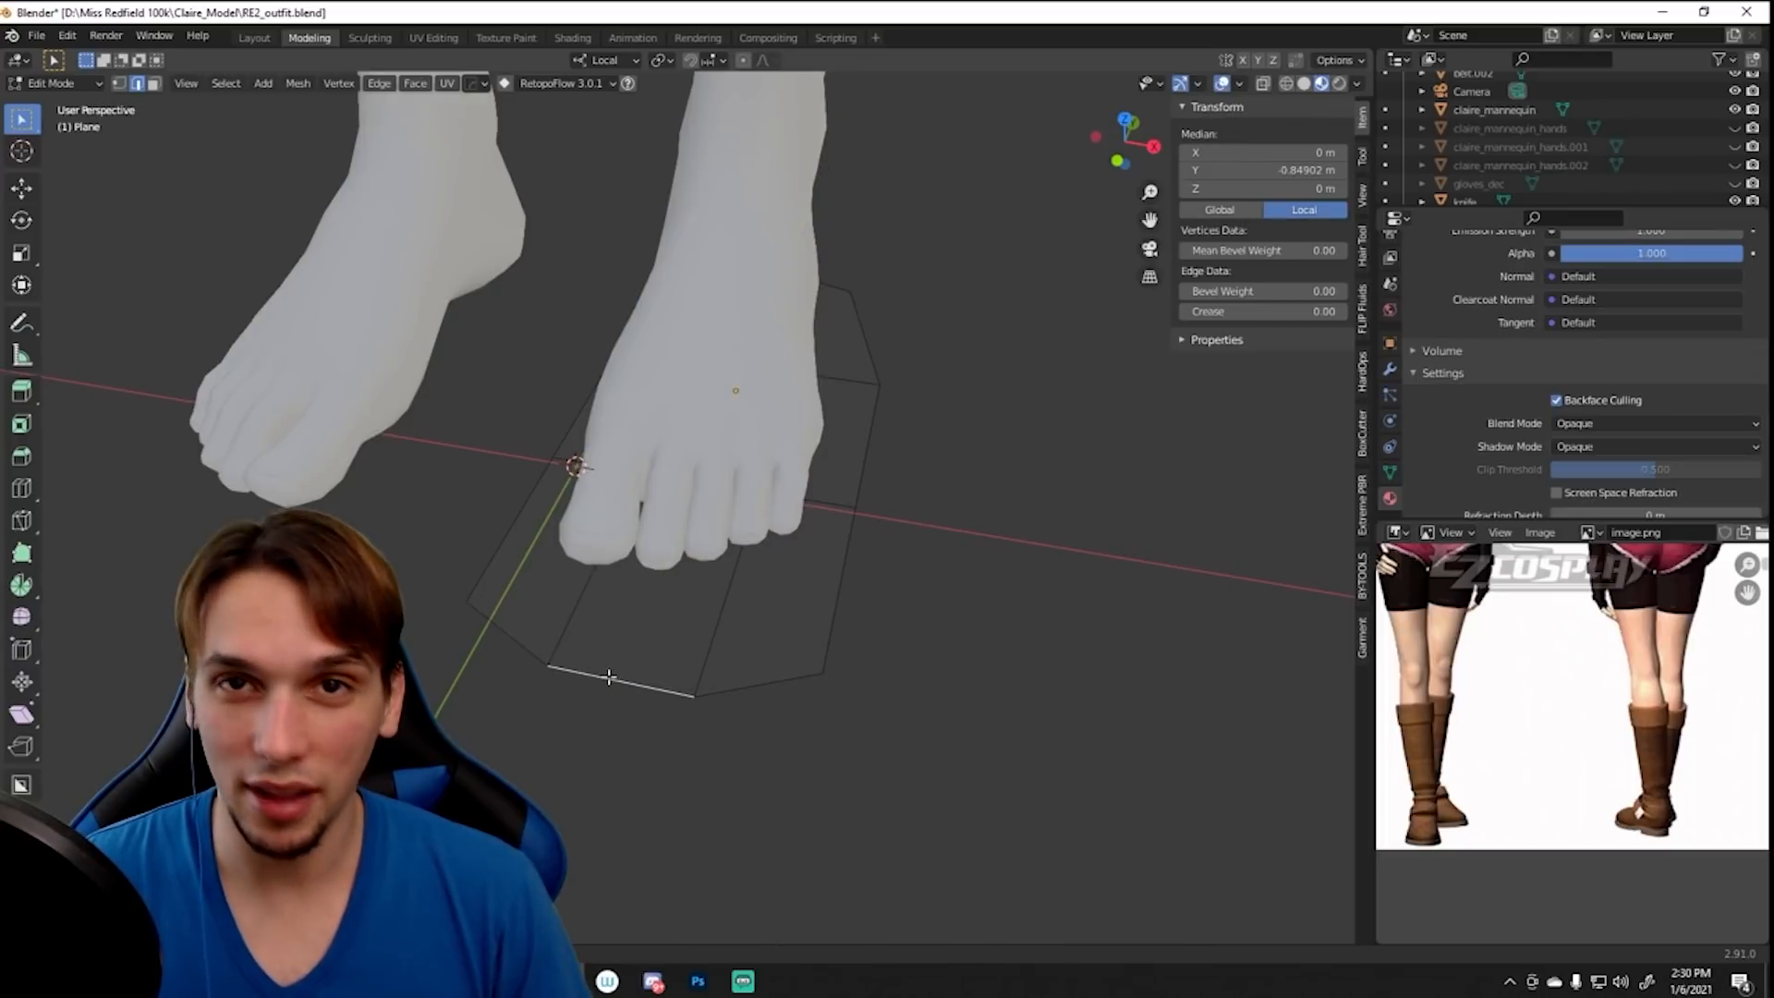
- Shape the boot sole's outline plane in Blender by moving its end edges to match the mannequin's foot
middle_drag(621, 664, 522, 466)
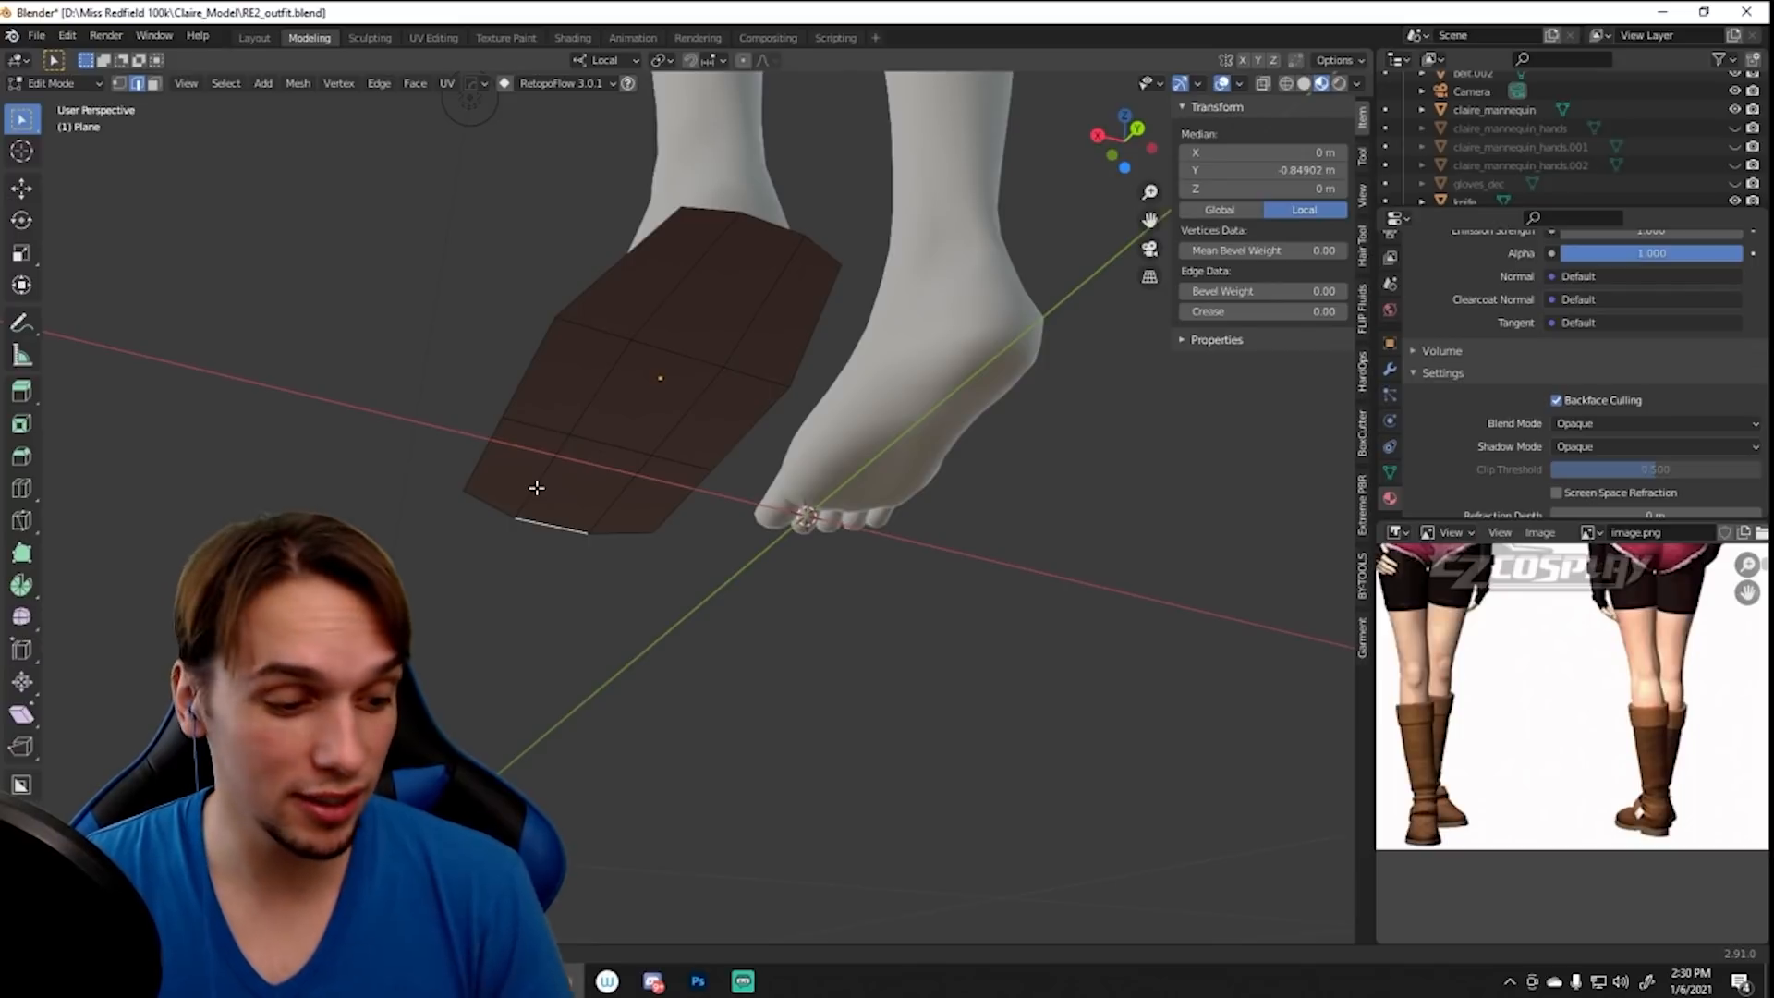
middle_drag(683, 533, 718, 396)
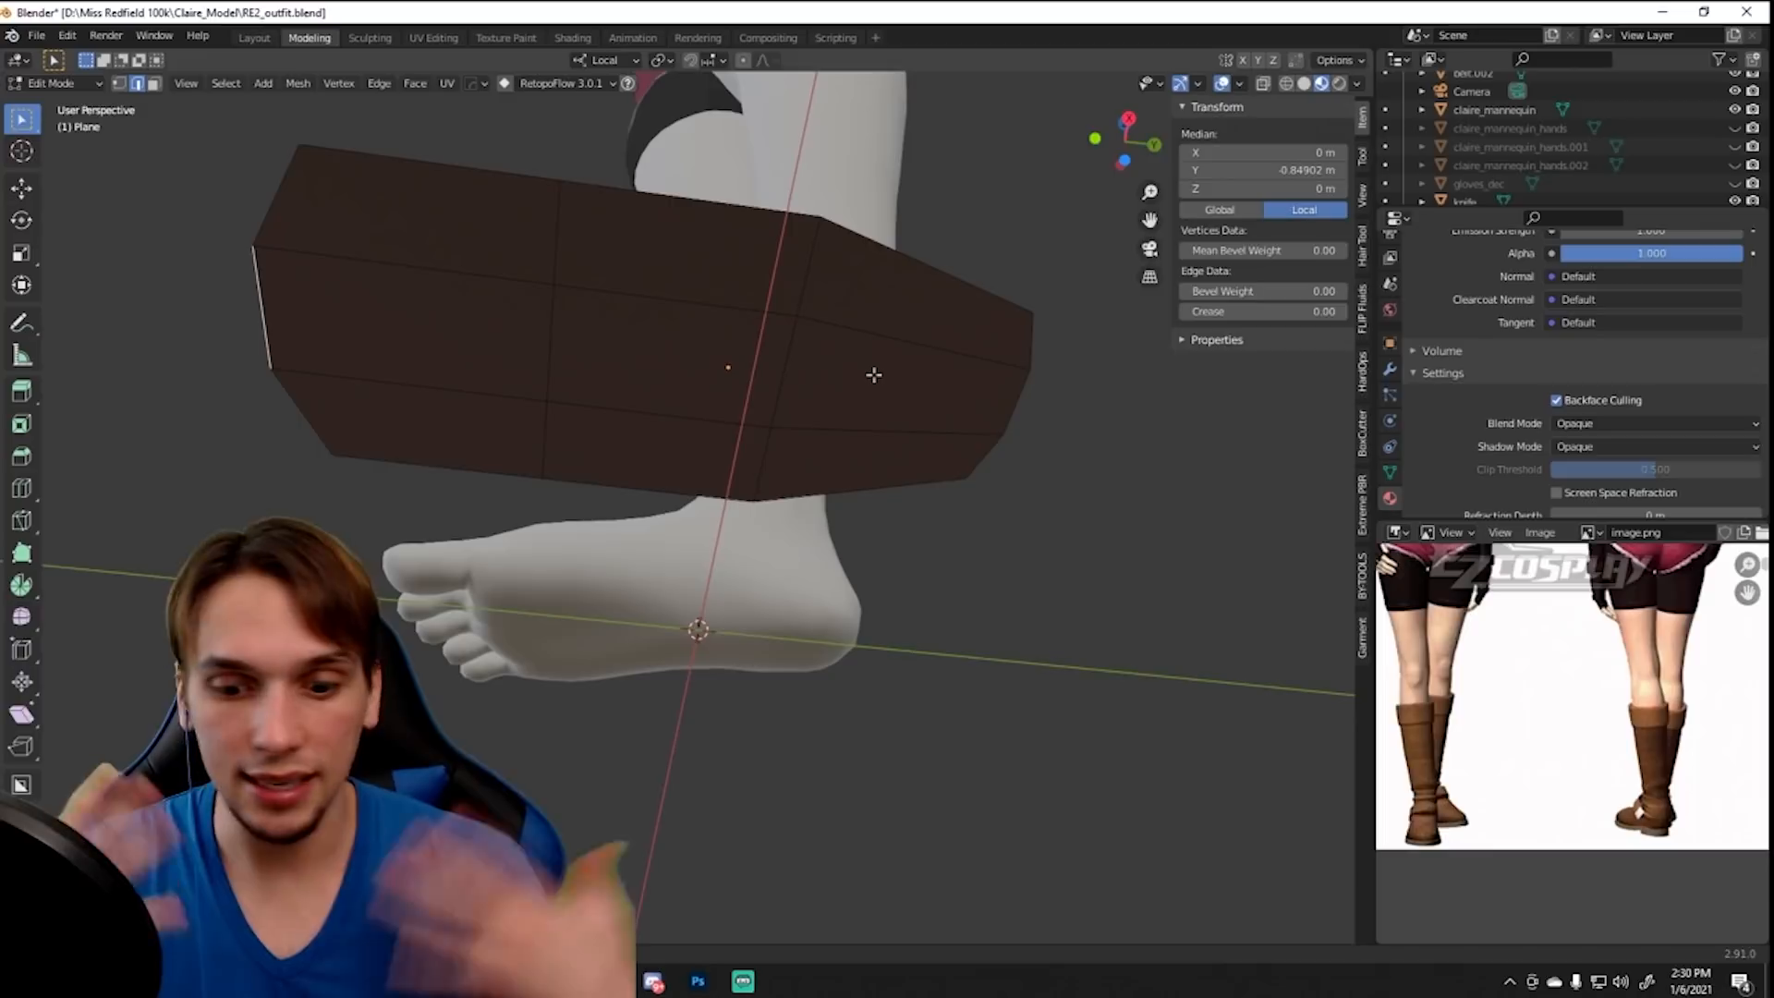
middle_drag(816, 336, 618, 554)
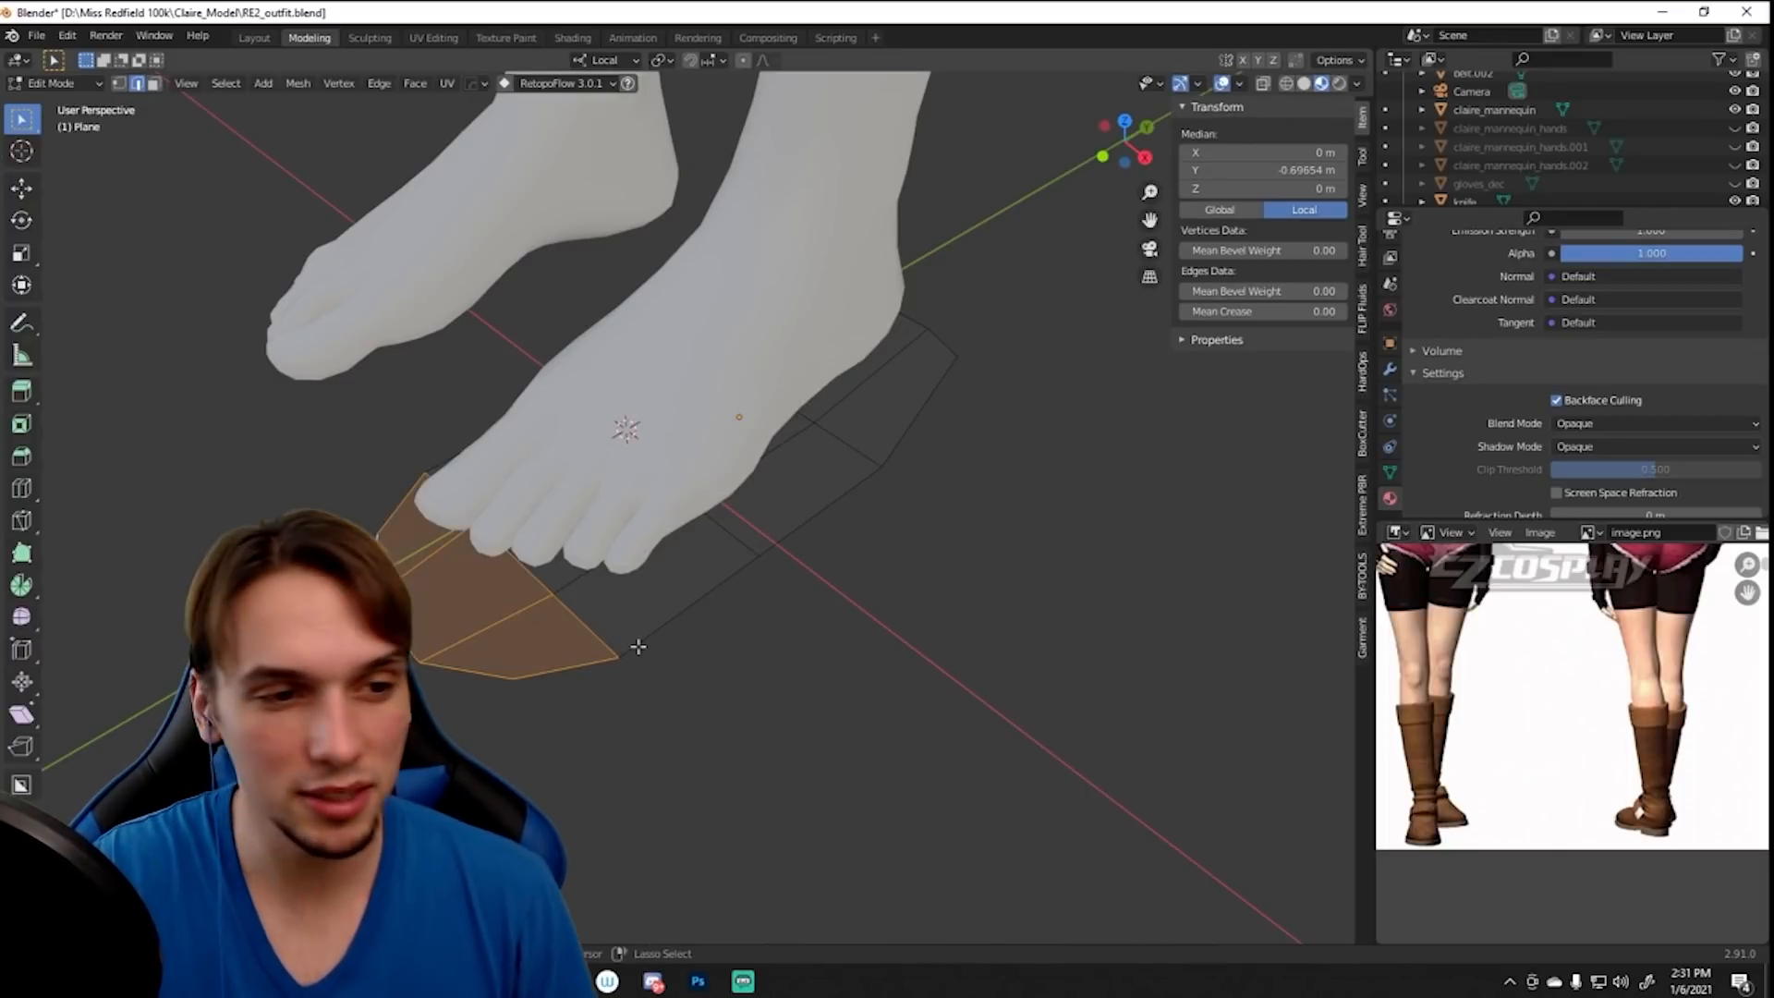
key(g)
key(KP_3)
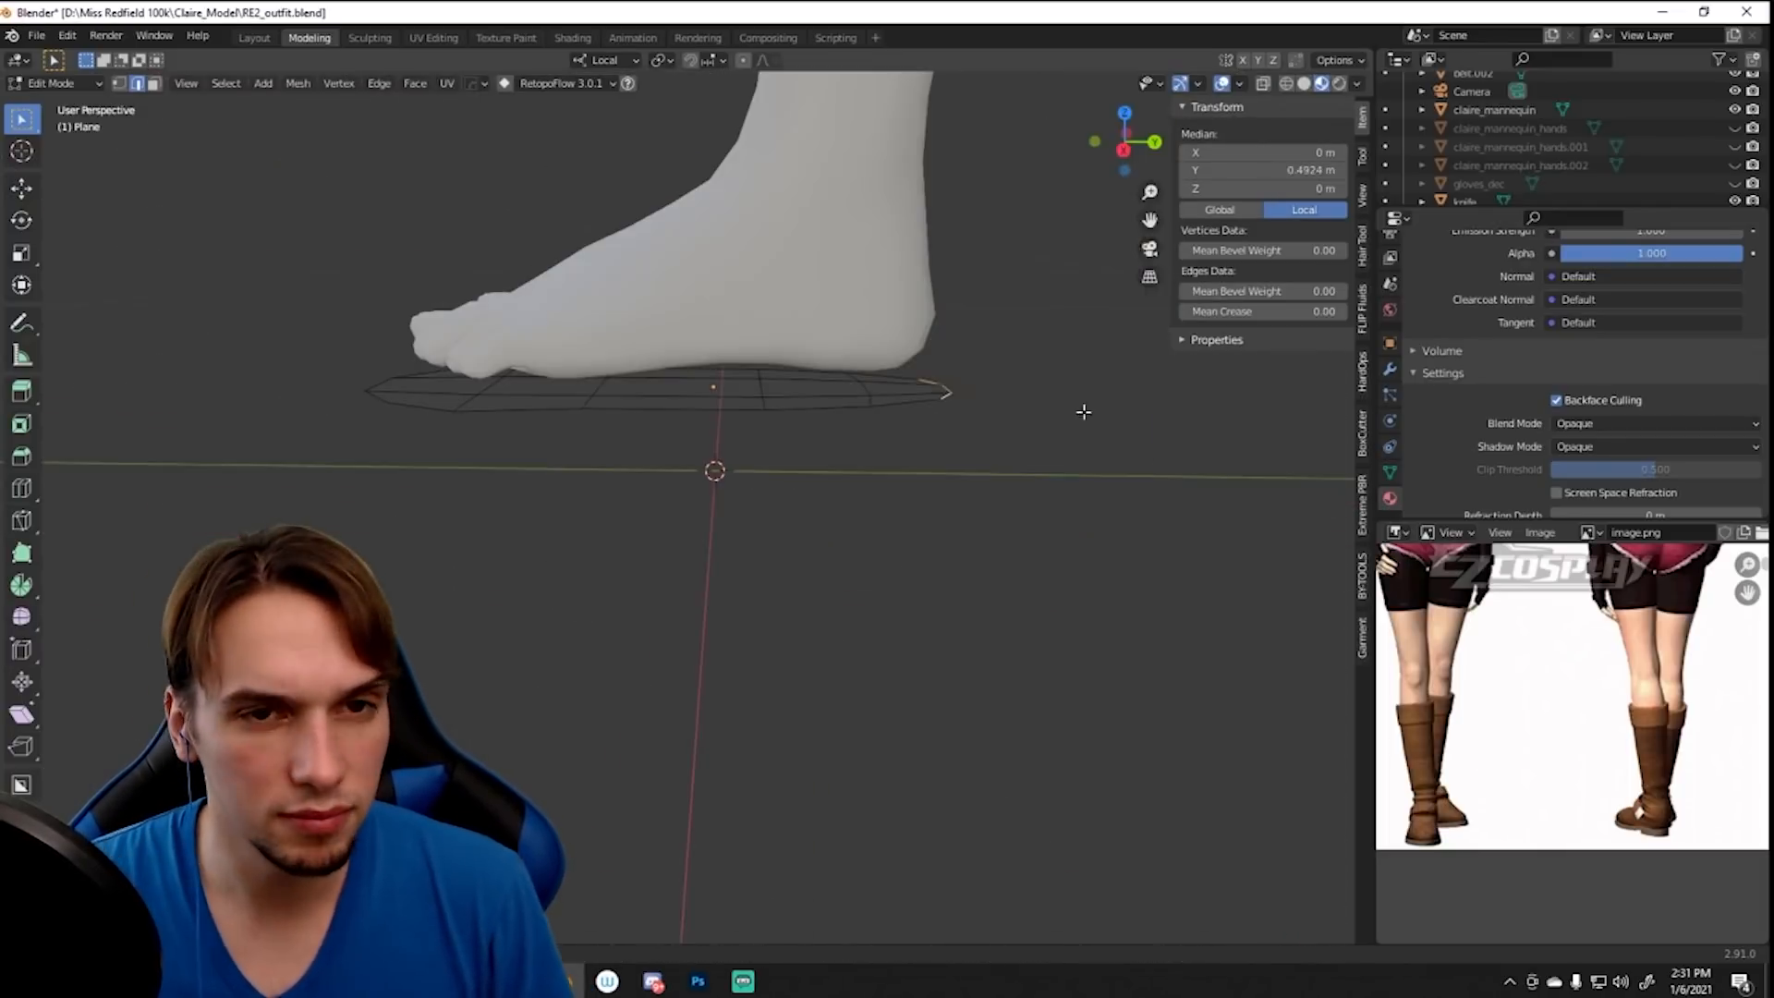
key(z)
click(961, 247)
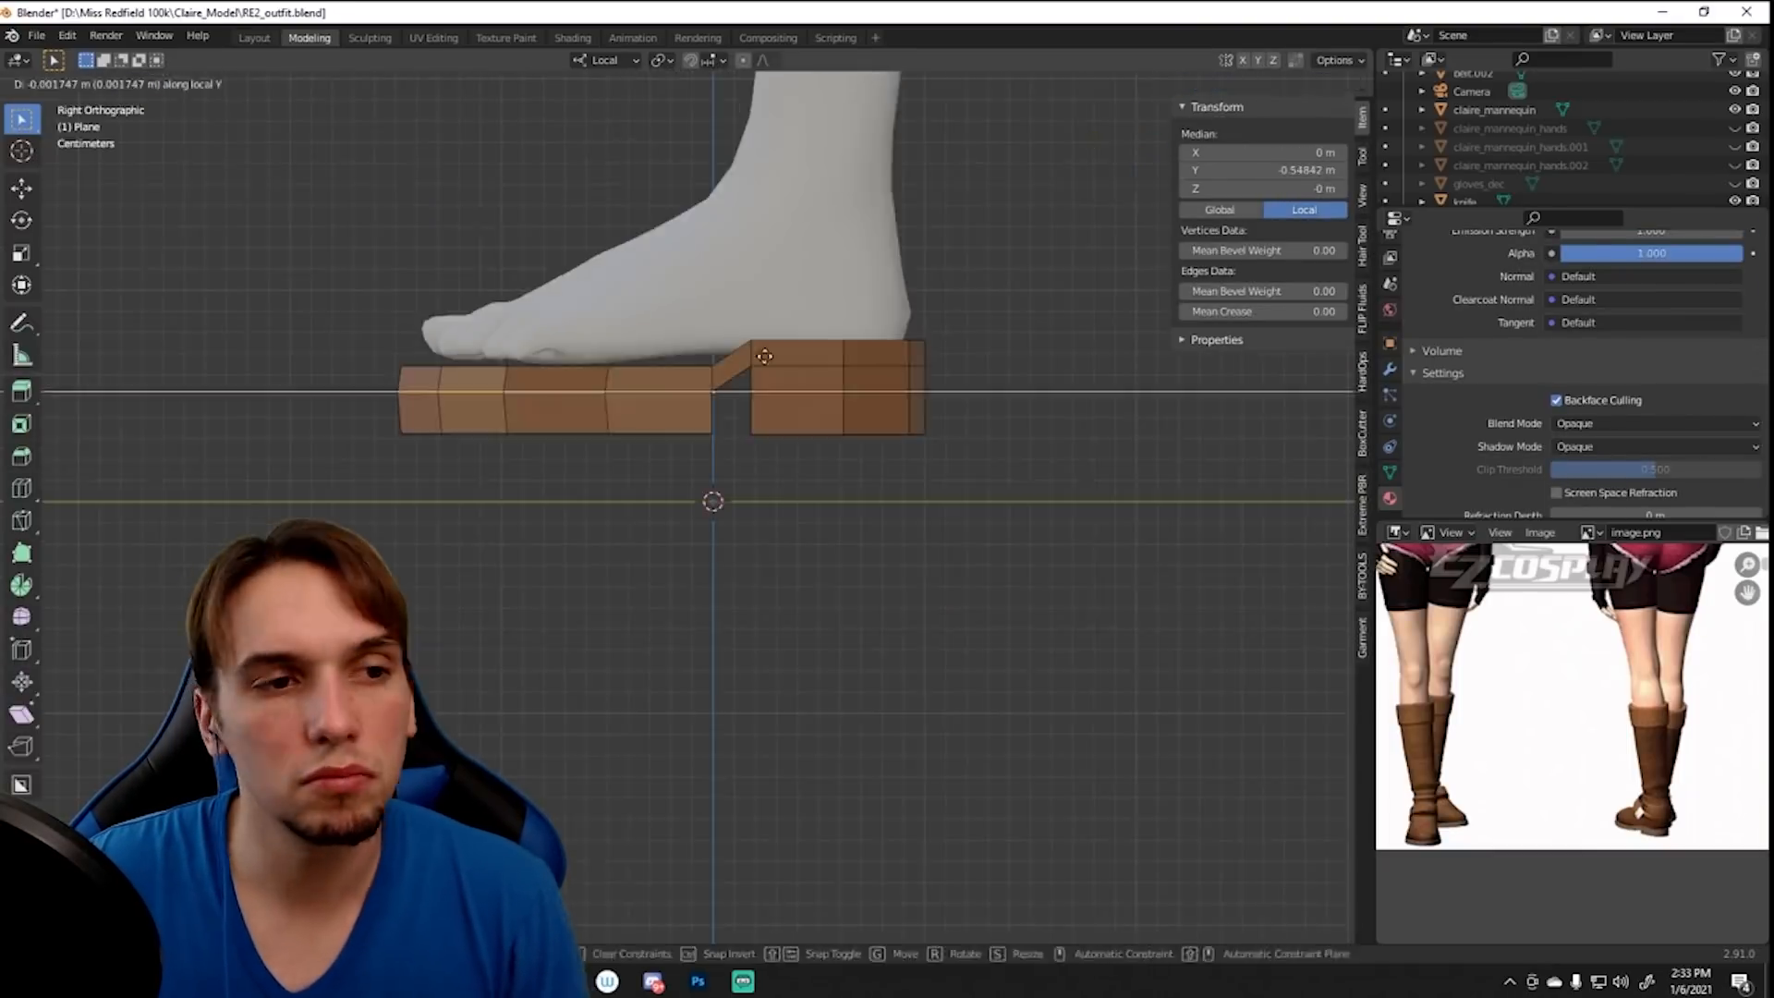
- Refine the arch and heel of the boot sole by moving its edges vertically in side view
key(Tab)
middle_drag(577, 517, 785, 571)
key(Tab)
key(g)
key(z)
key(KP_3)
- Extrude an edge strip over the top of the foot as the start of the boot's upper
middle_drag(621, 391, 653, 578)
key(Tab)
- Smooth the boot with a Subdivision modifier, add a supporting loop cut and save the file
key(Tab)
key(2)
click(702, 582)
key(KP_3)
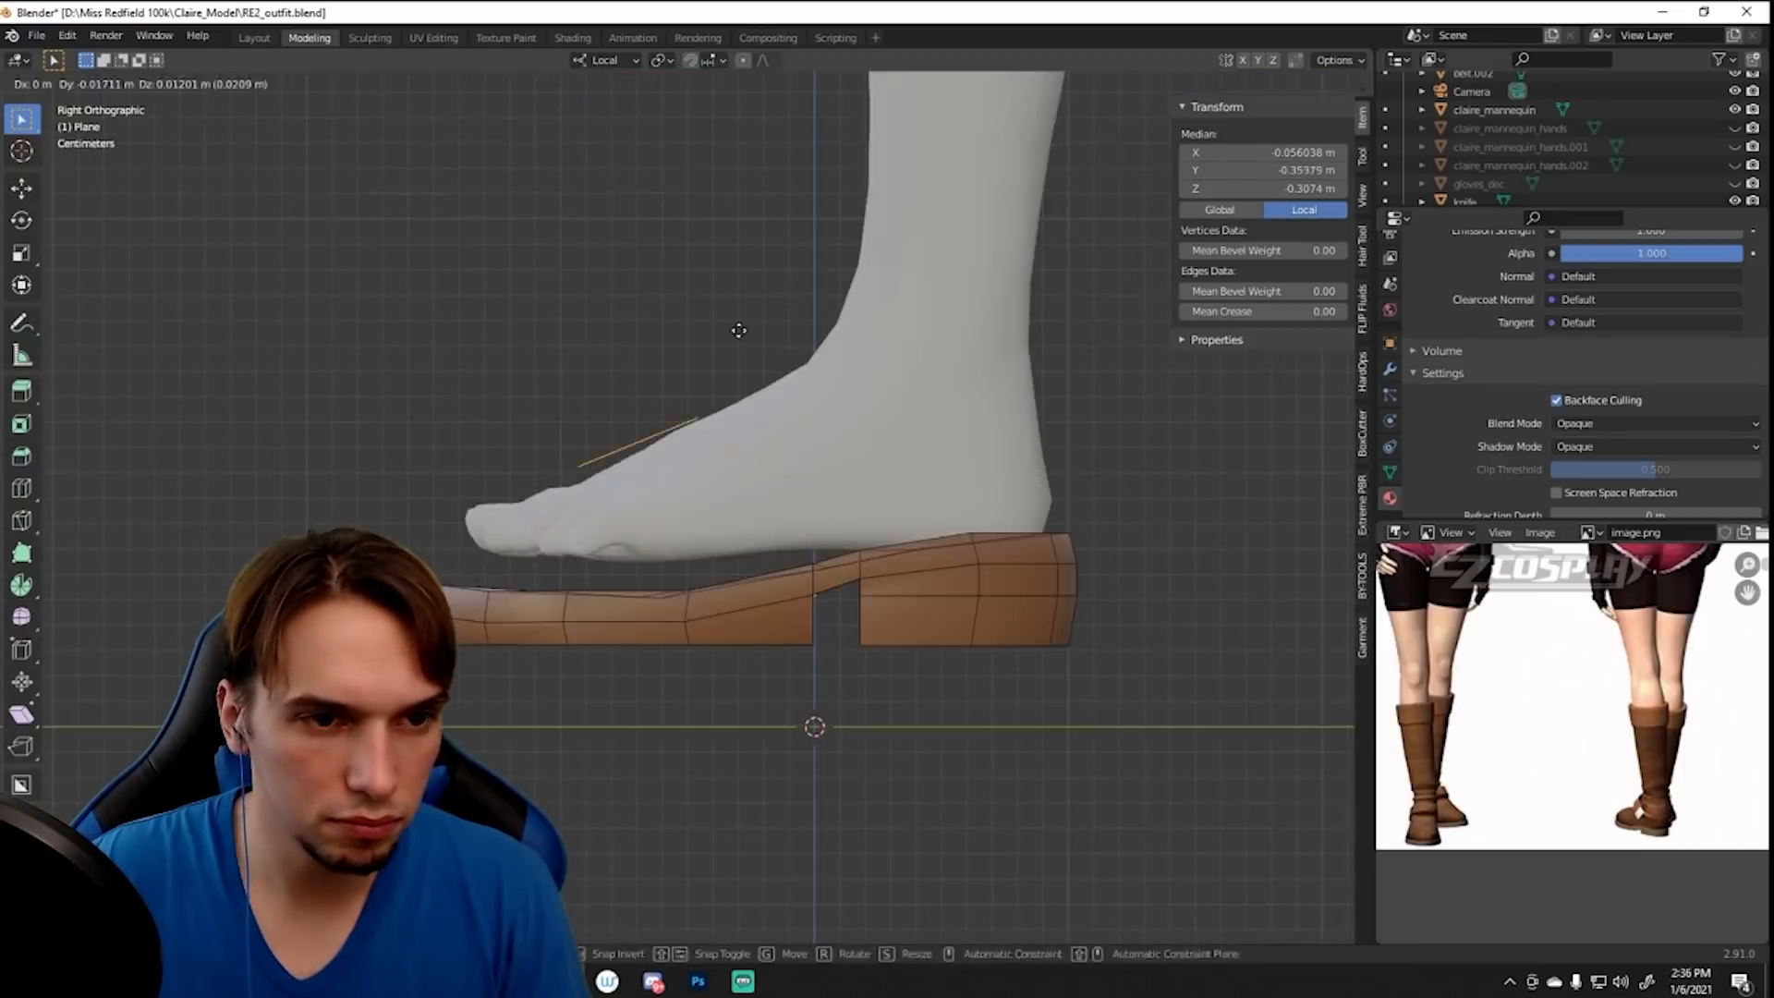
middle_drag(781, 361, 998, 550)
key(e)
key(KP_1)
middle_drag(831, 443, 827, 534)
key(1)
key(KP_7)
middle_drag(998, 418, 724, 426)
- Extrude and scale the boot upper's edges around the foot and up the lower leg
key(e)
click(560, 743)
key(KP_3)
key(e)
click(930, 606)
middle_drag(930, 606, 819, 586)
key(e)
key(1)
key(2)
key(s)
click(820, 586)
- Add loop cuts to the boot upper, then move and scale them to follow the leg's shape
click(21, 487)
middle_drag(653, 692, 730, 462)
click(730, 462)
click(21, 119)
middle_drag(730, 369, 918, 435)
key(g)
click(21, 488)
key(s)
key(s)
key(Tab)
key(Tab)
scroll(653, 519, up, 5)
key(Tab)
click(1389, 368)
key(Tab)
click(21, 488)
key(Tab)
key(ctrl+s)
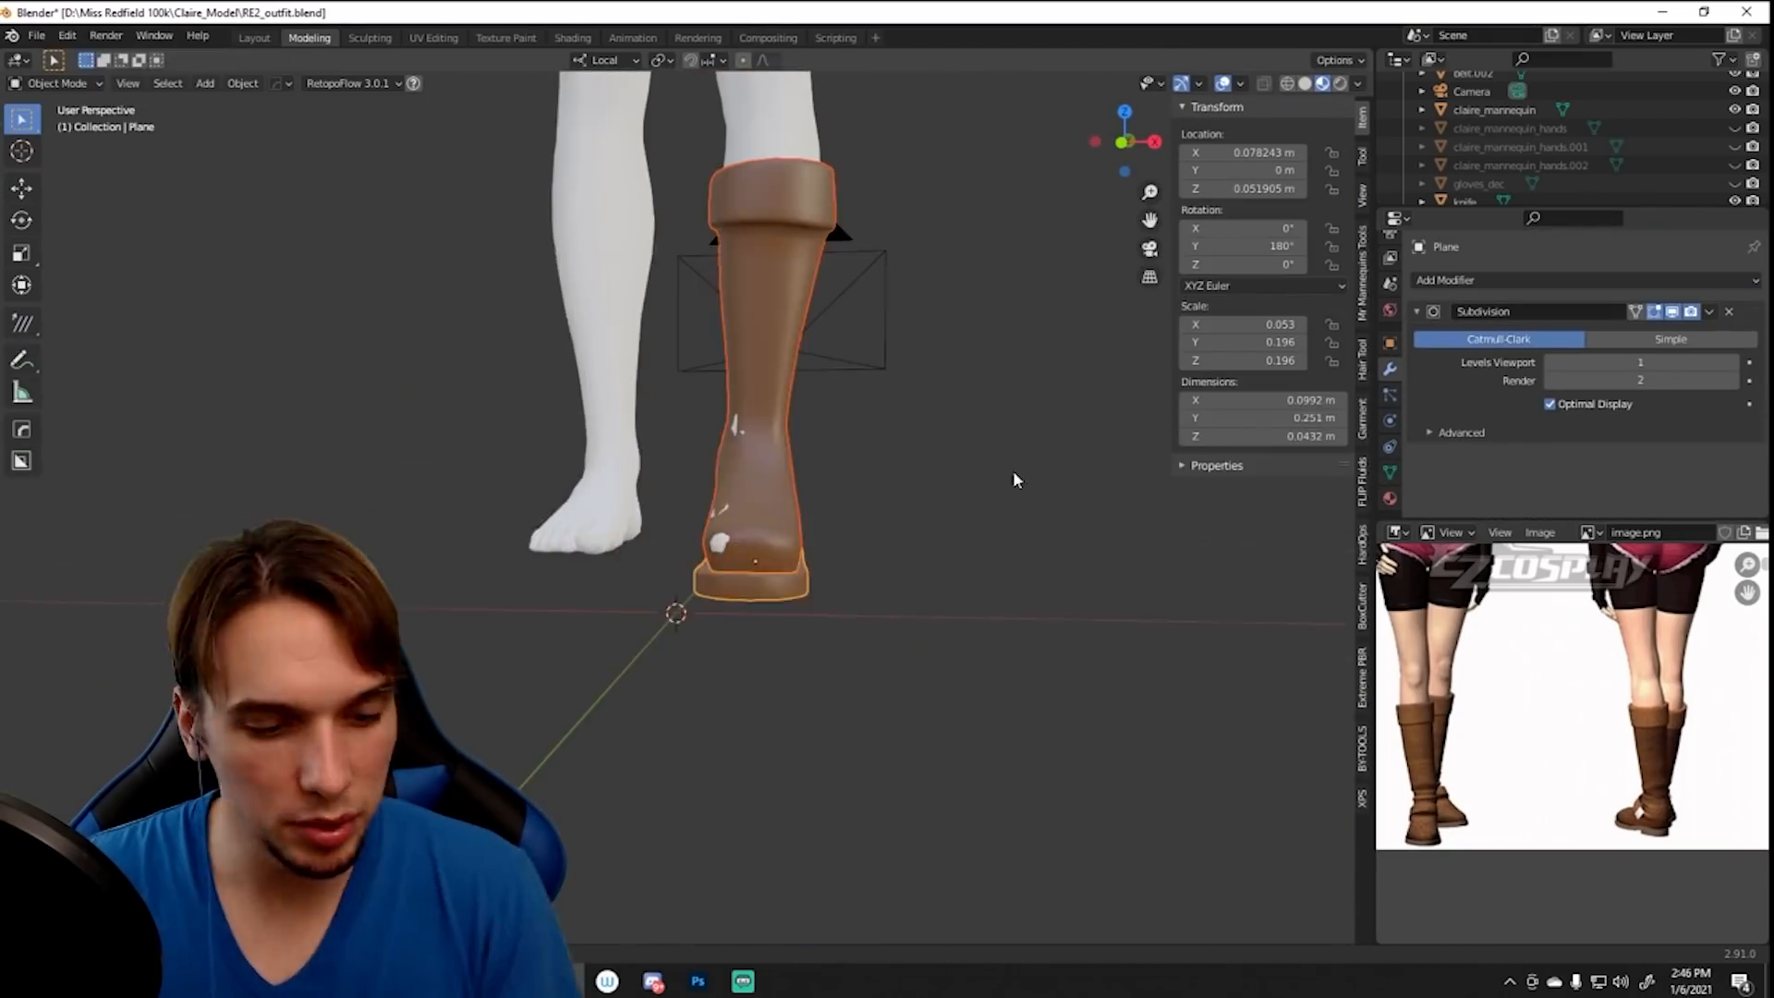
- Export the boot mesh from Blender and import it into ZBrush
click(36, 36)
click(705, 563)
click(1295, 780)
click(742, 981)
click(1586, 131)
click(1599, 408)
click(1612, 582)
alt+click(771, 866)
- Choose a MatCap material for the boot and show its subtool list ready for sculpting
key(w)
drag(1201, 462, 1465, 225)
click(1607, 572)
click(54, 513)
click(1593, 386)
key(q)
drag(1201, 585, 1018, 585)
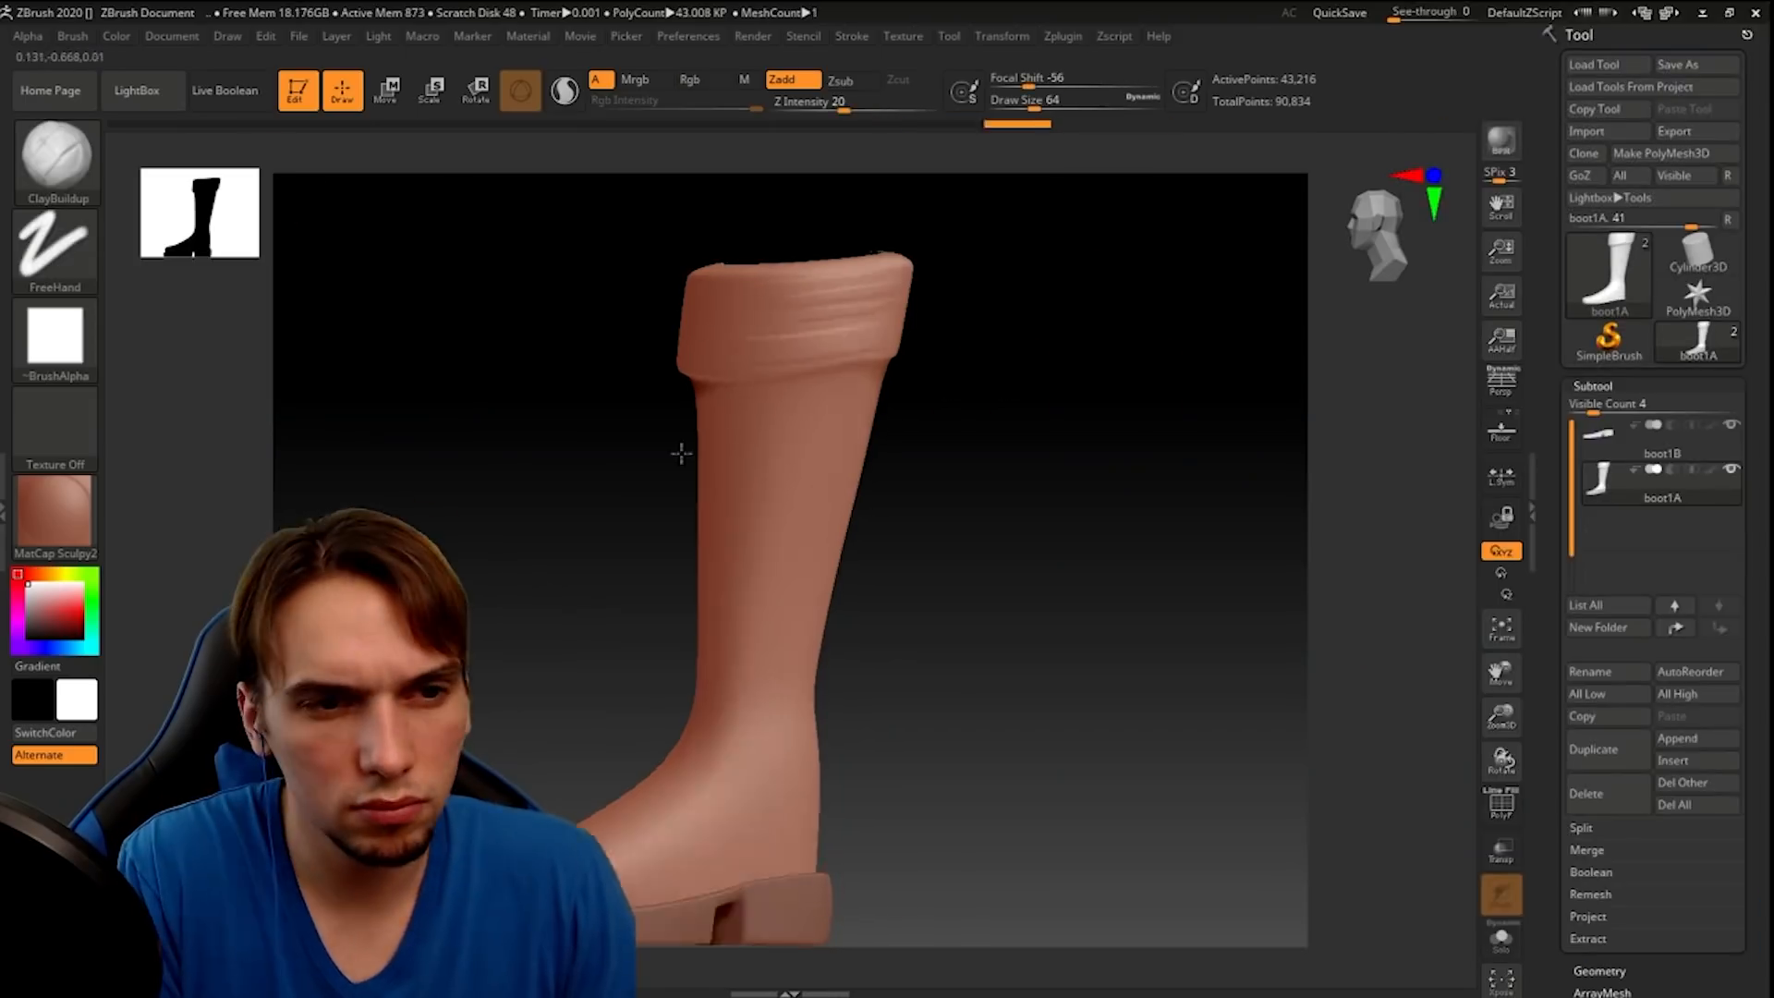
- Sculpt leather folds on the boot's cuff and shaft with the ClayBuildup brush
mouse_move(1200, 462)
mouse_down()
mouse_move(1155, 618)
mouse_move(739, 606)
mouse_up()
mouse_move(757, 480)
mouse_down()
mouse_move(981, 420)
mouse_move(967, 465)
mouse_up()
mouse_move(573, 444)
mouse_down()
mouse_move(815, 507)
mouse_move(591, 443)
mouse_up()
mouse_move(1155, 369)
mouse_down()
mouse_move(1155, 591)
mouse_move(1154, 369)
mouse_up()
key(b)
key(c)
- Carve creases between the boot's leather folds with the DamStandard brush
key(b)
drag(924, 591, 965, 579)
drag(1155, 415, 1034, 628)
drag(1155, 591, 924, 416)
shift+drag(720, 739, 792, 785)
drag(1155, 461, 739, 462)
- Carve seam lines into the boot's shaft and foot with the DamStandard brush and save the sculpt
key(b)
key(d)
key(s)
mouse_move(1155, 591)
mouse_down()
mouse_move(1155, 416)
mouse_move(1090, 406)
mouse_move(1247, 517)
mouse_move(1062, 462)
mouse_up()
click(73, 201)
click(613, 525)
drag(1154, 518, 998, 661)
key(b)
key(d)
key(s)
key(space)
mouse_move(1108, 591)
mouse_down()
mouse_move(1154, 444)
mouse_move(1063, 591)
mouse_move(1146, 349)
mouse_move(1155, 554)
mouse_up()
drag(1155, 415, 1016, 647)
mouse_move(1154, 591)
mouse_down()
mouse_move(1010, 546)
mouse_move(1108, 591)
mouse_up()
key(ctrl+s)
- Finish the boot surface with another sculpting brush and merge the boot's subtools
alt+click(1025, 691)
click(57, 162)
click(286, 329)
mouse_move(1293, 591)
mouse_down()
mouse_move(1089, 286)
mouse_move(1160, 554)
mouse_up()
click(1586, 850)
click(1601, 871)
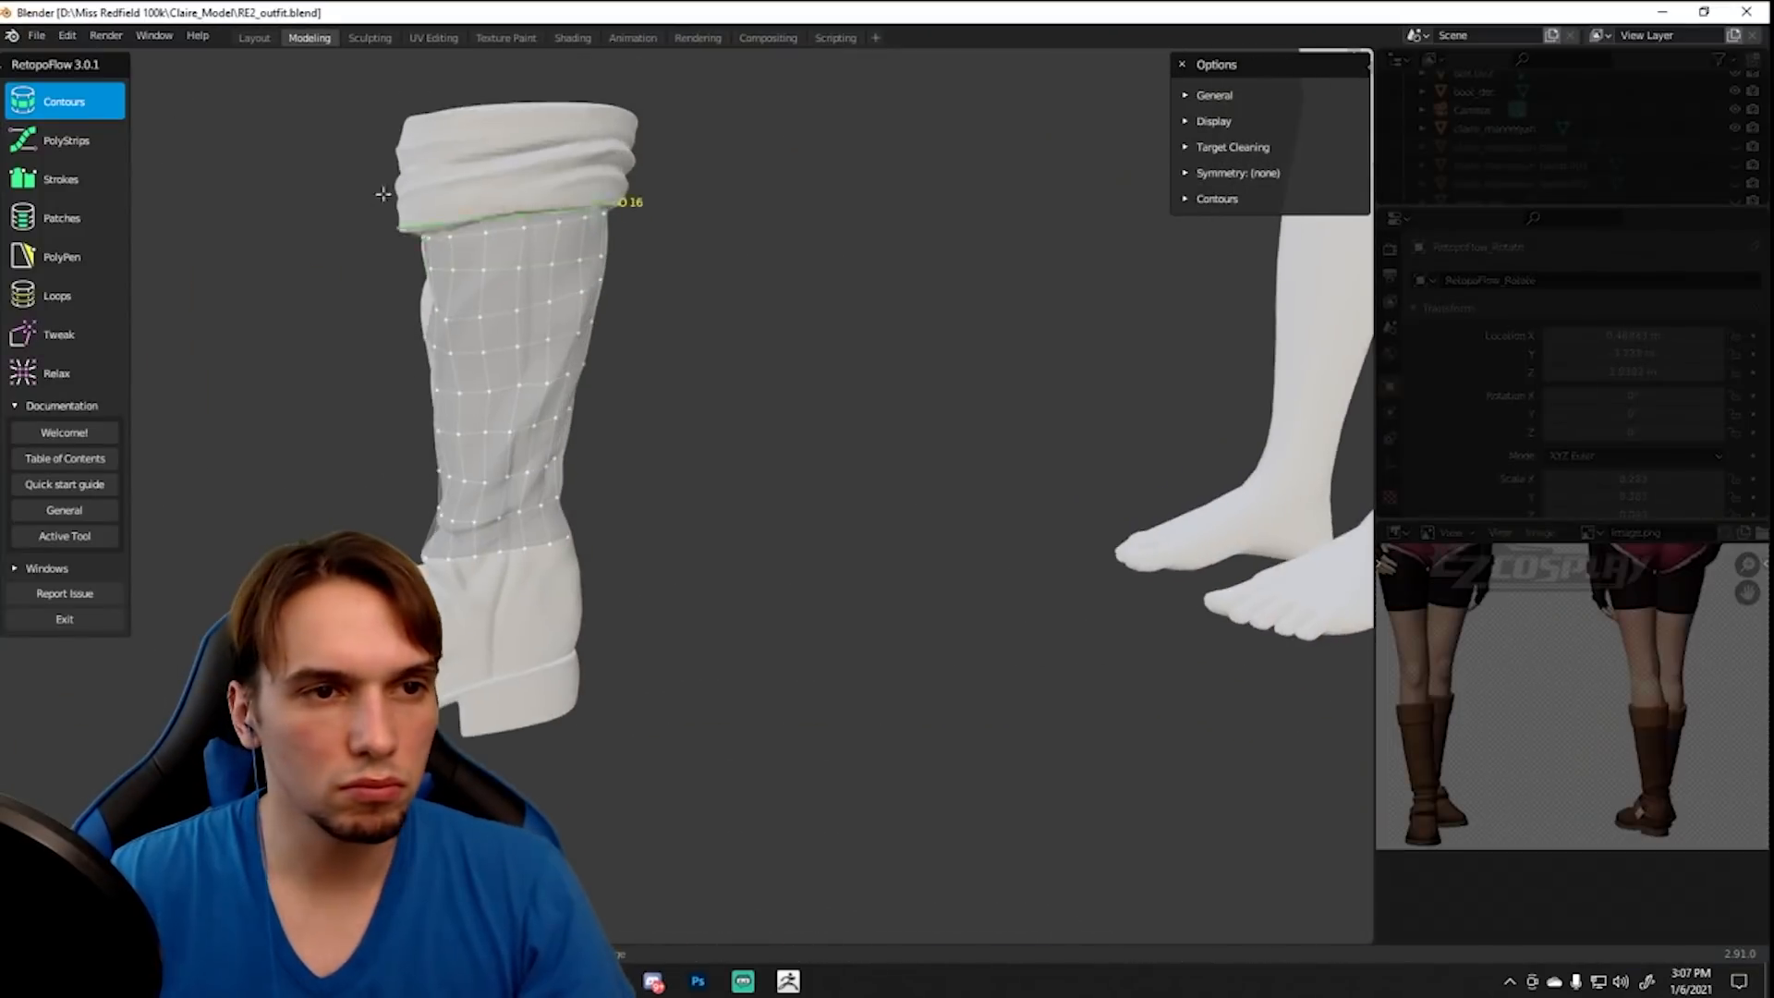
- Retopologize the sculpted boot in Blender with RetopoFlow's PolyStrips tool and compare the new mesh with the sculpt
middle_drag(383, 194, 836, 462)
click(65, 140)
key(Tab)
key(s)
middle_drag(868, 277, 728, 663)
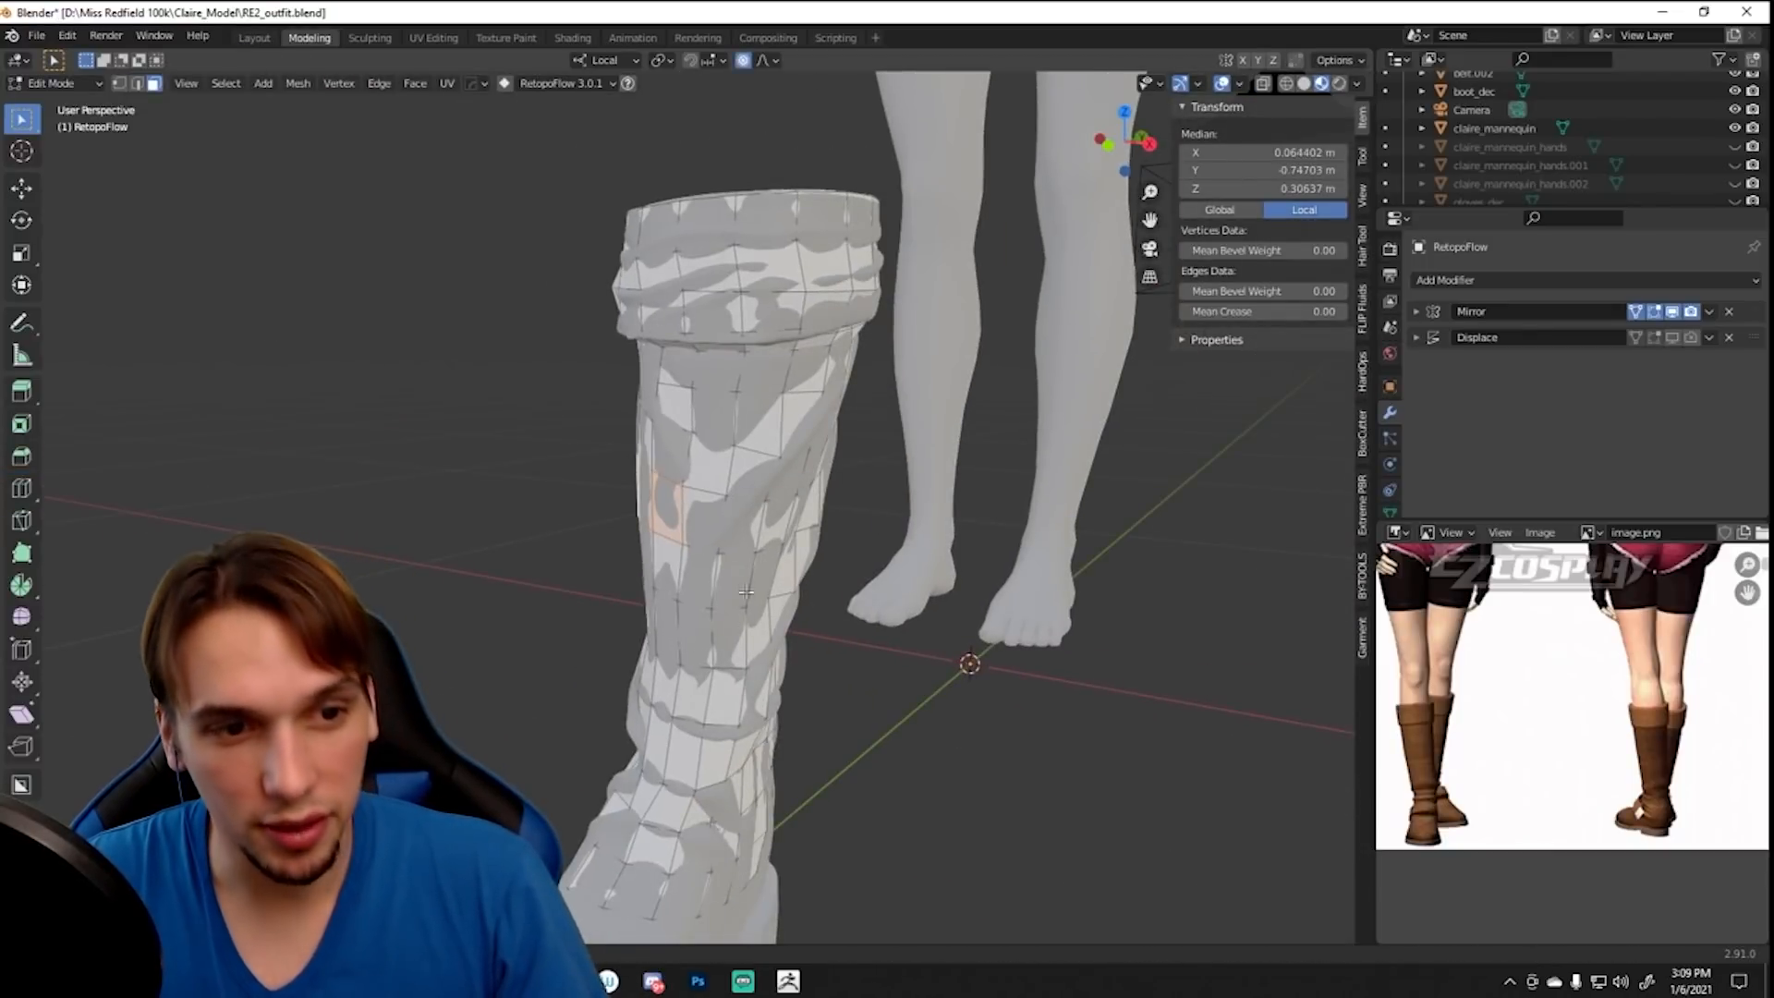
key(Tab)
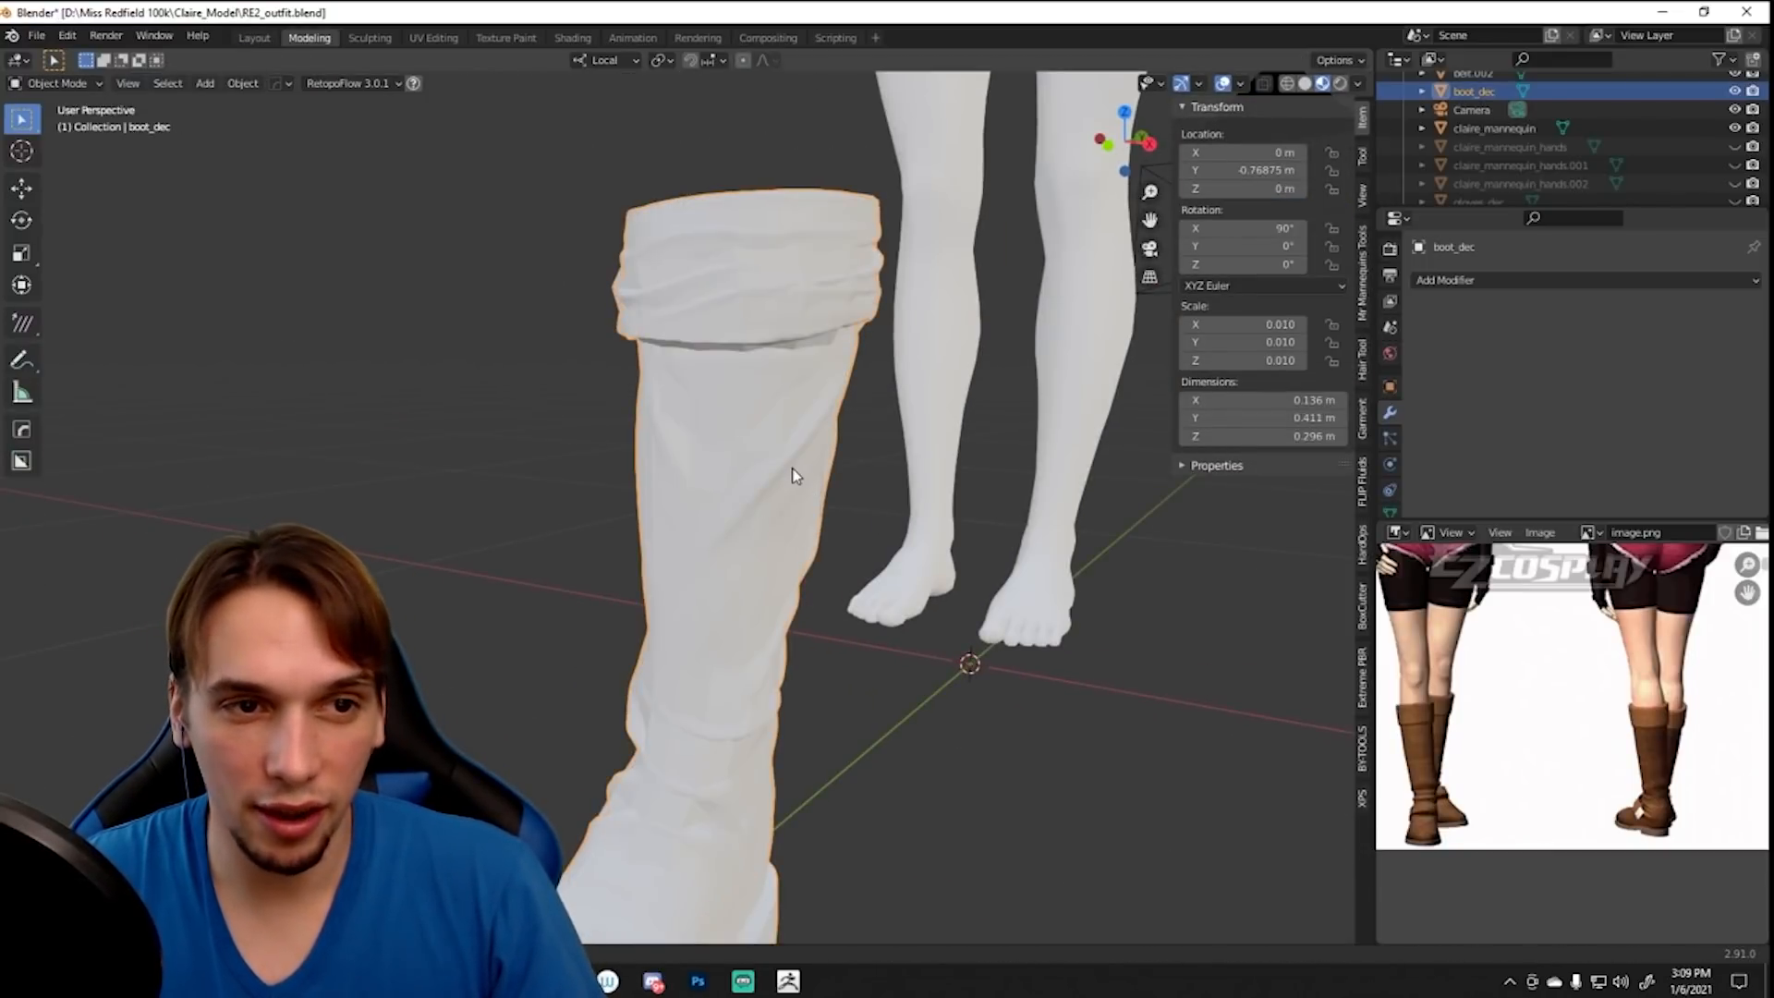
key(Tab)
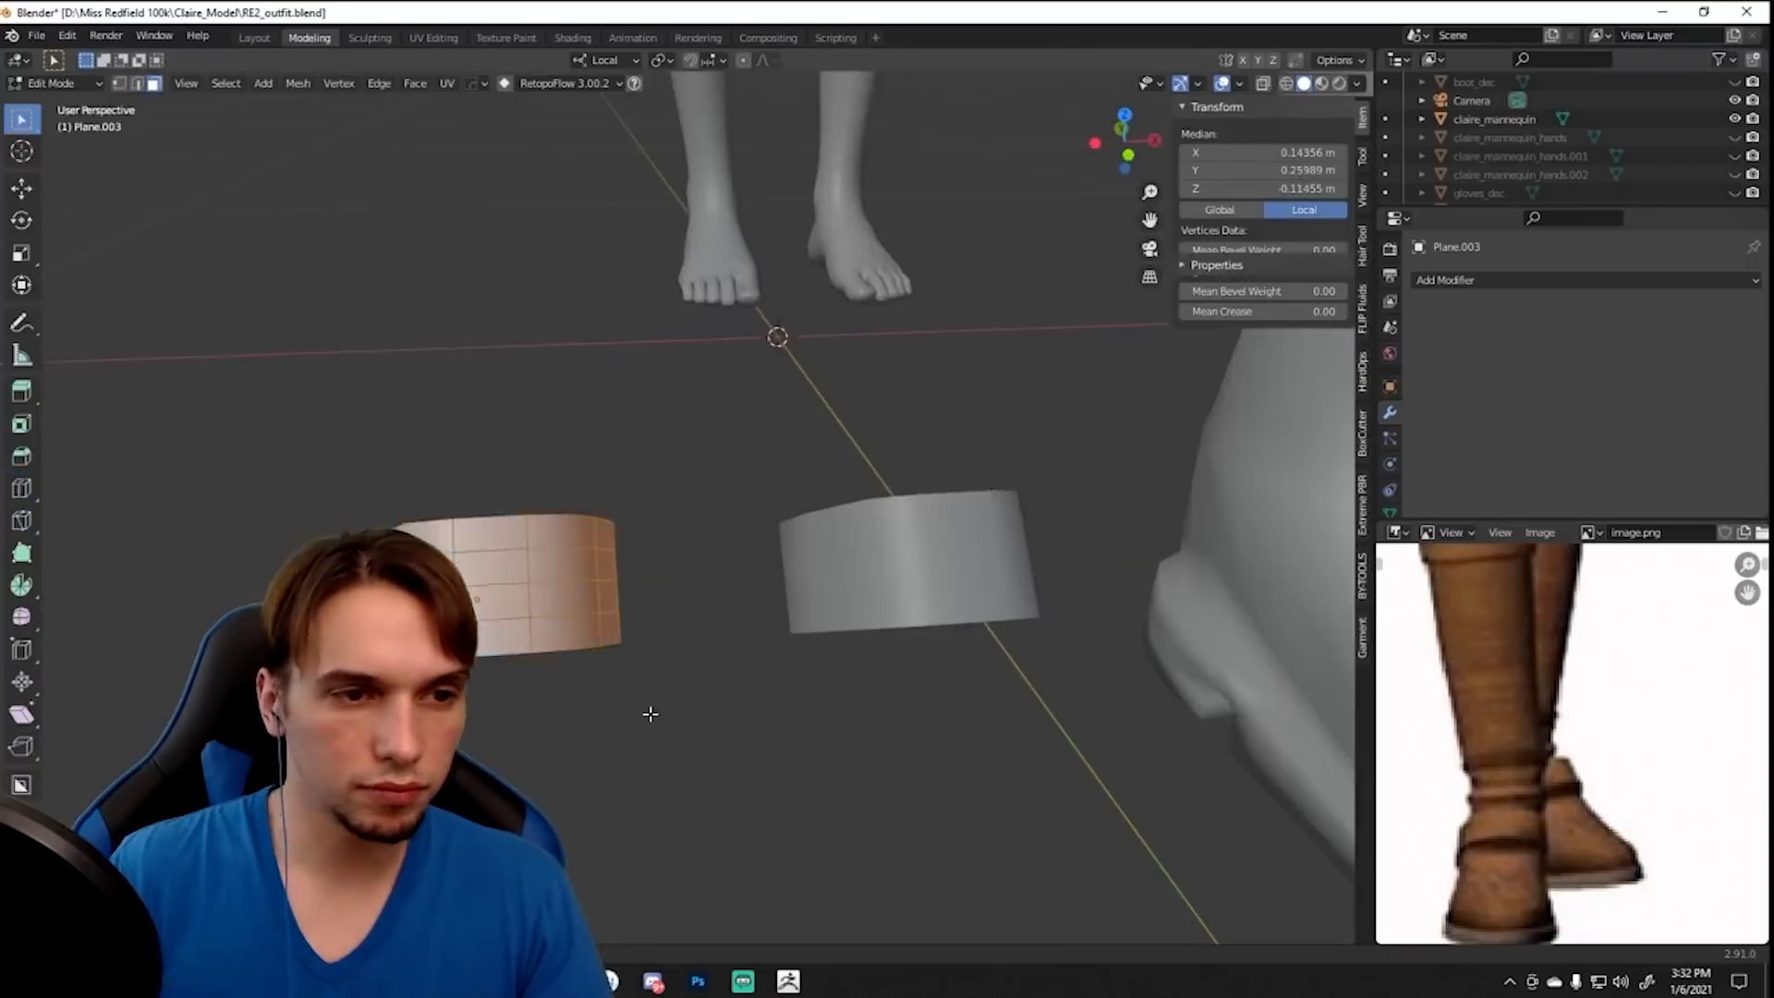
- Add a level 1 Subdivision modifier to the ankle strap and inset its faces
key(ctrl+1)
middle_drag(783, 479, 815, 427)
key(i)
key(i)
click(822, 421)
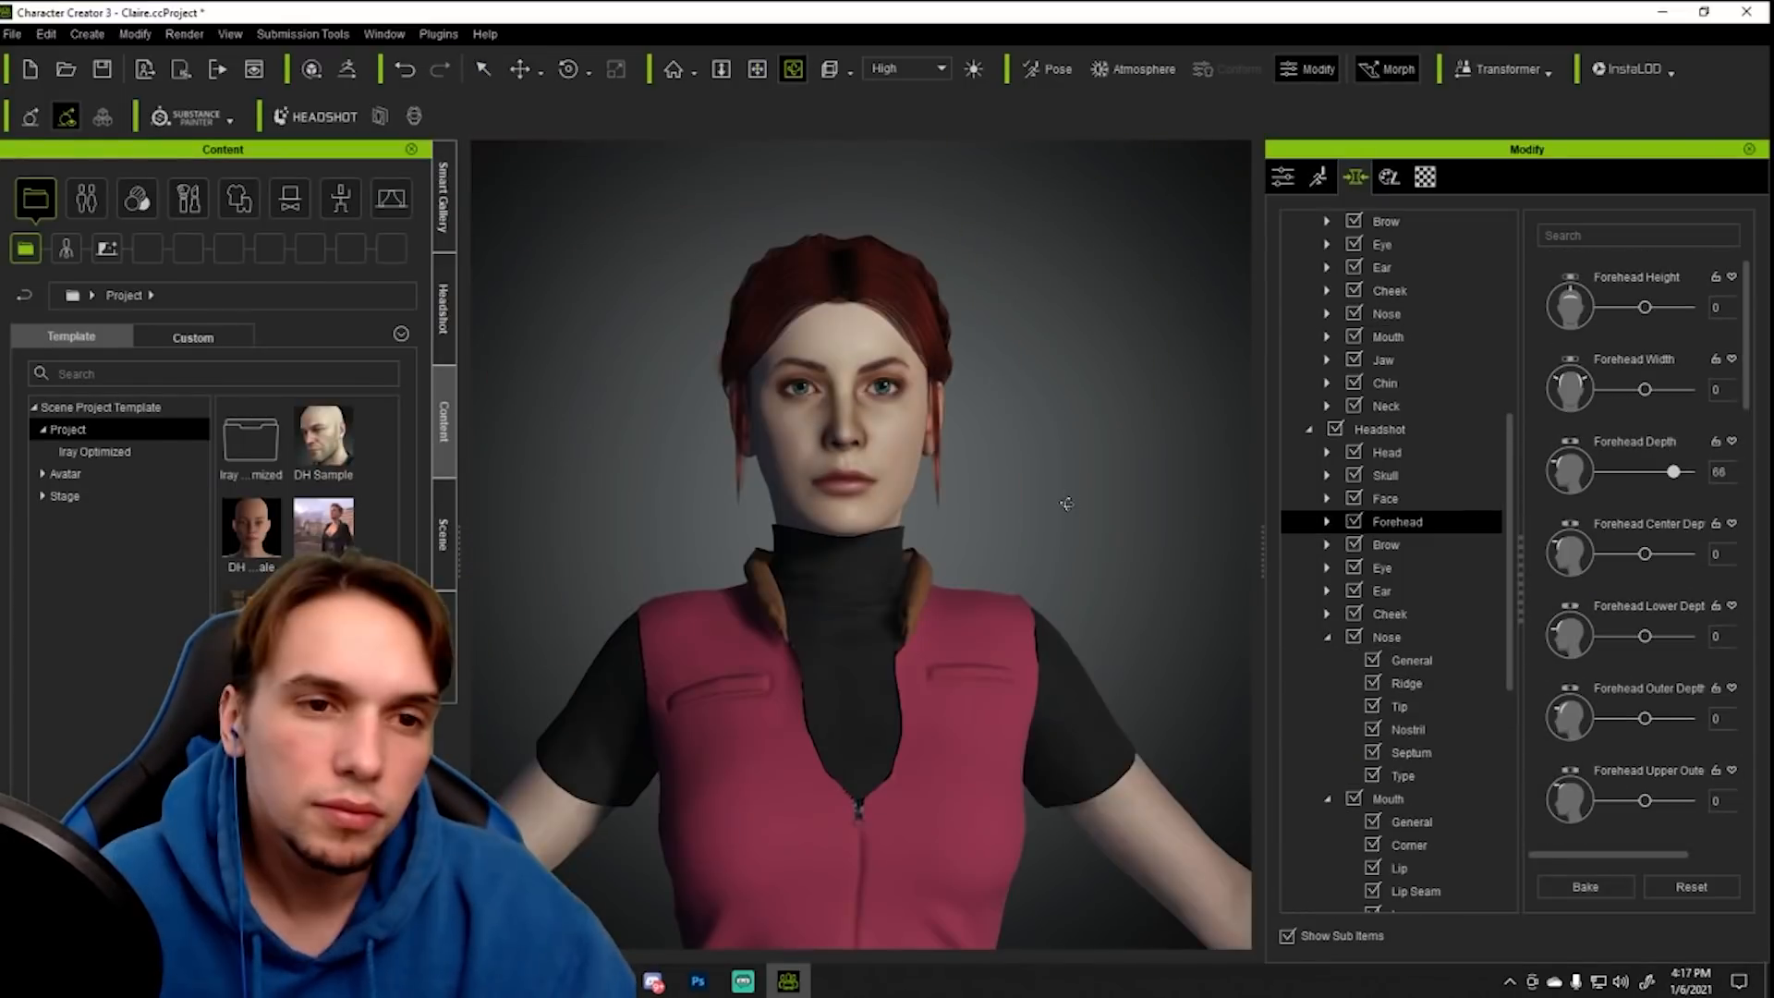
- Switch to Character Creator 3 and examine the character's face and forehead shape from a three-quarter view
right_drag(1066, 503, 789, 519)
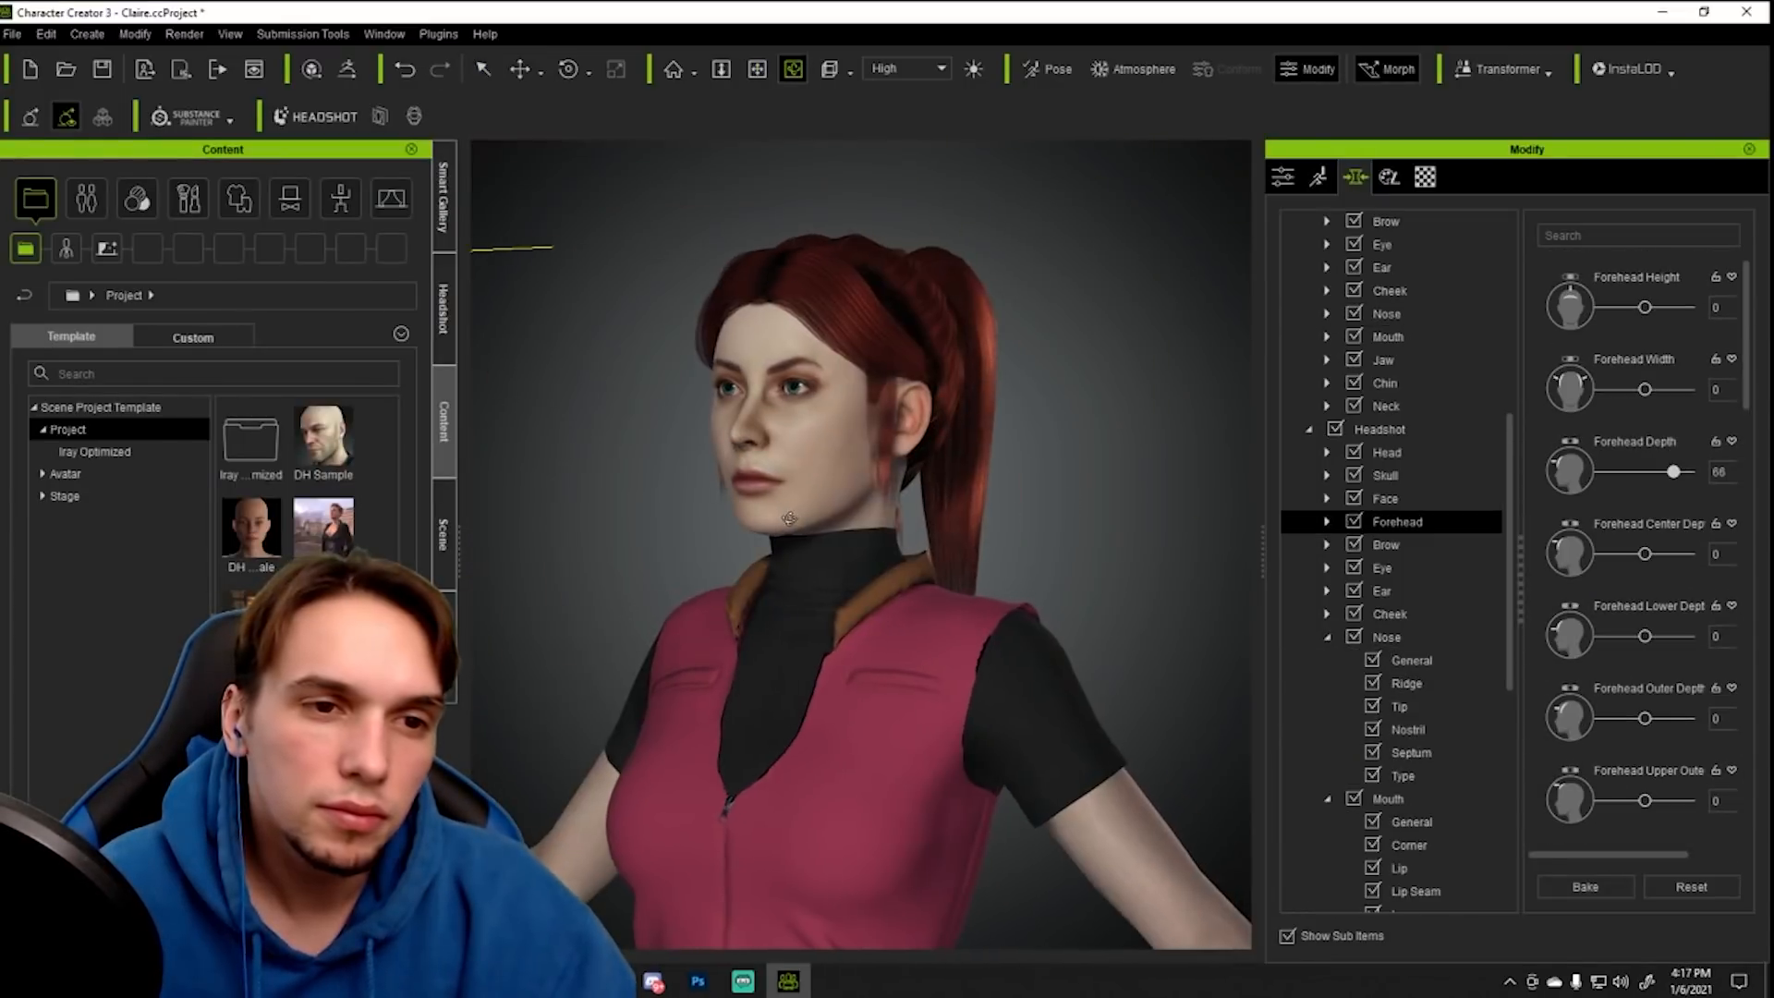
scroll(770, 500, up, 5)
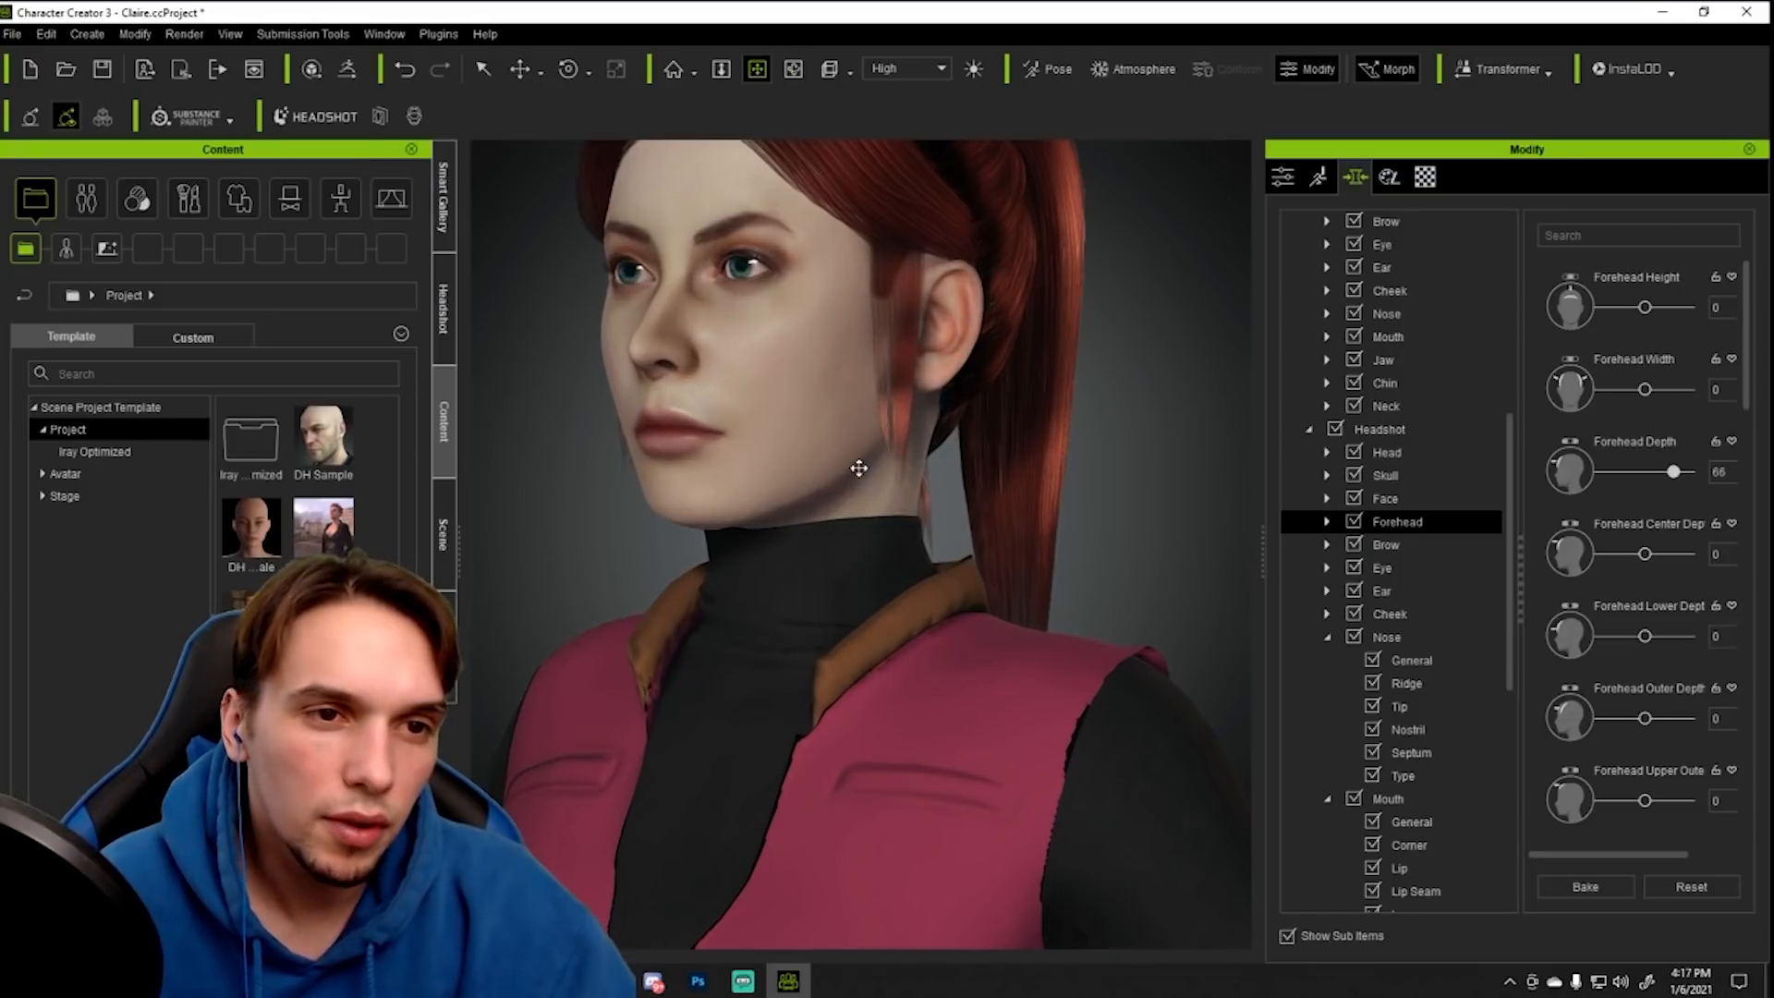
- Examine the finished character from the front, from a close-up of the face out to the full body with clothing, gloves and boots
middle_drag(855, 452, 849, 546)
right_drag(756, 473, 954, 585)
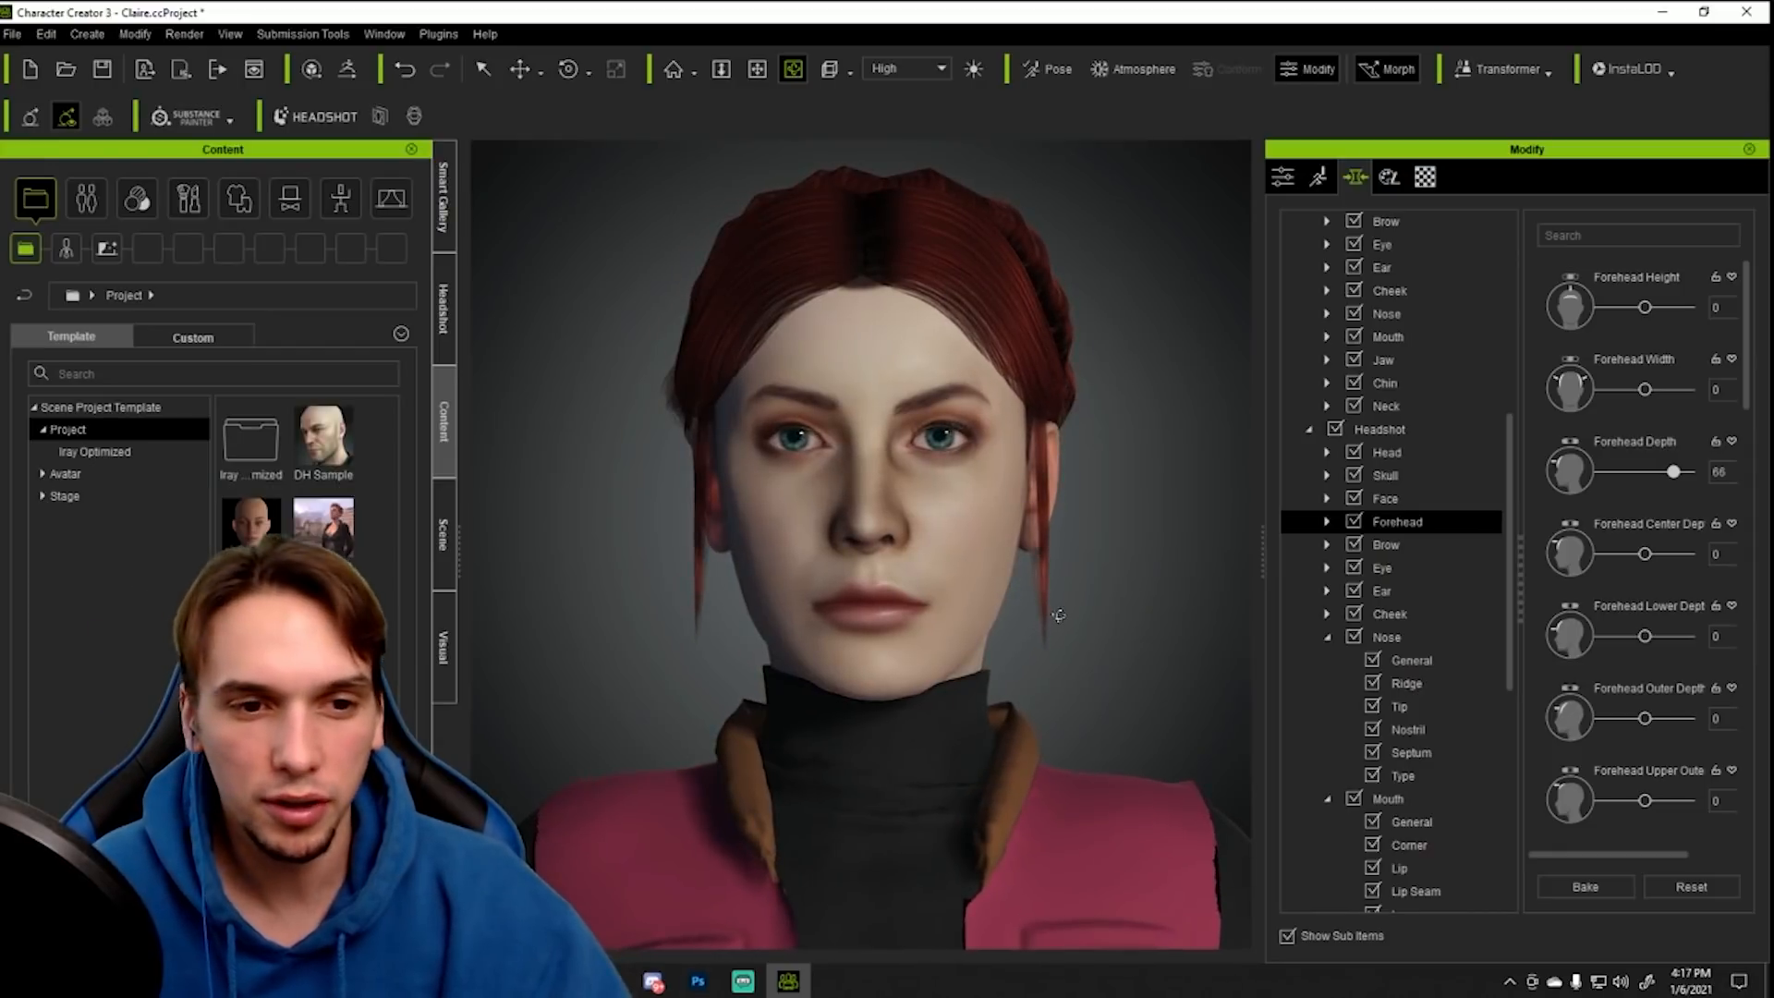
scroll(1059, 615, down, 3)
scroll(1056, 612, down, 2)
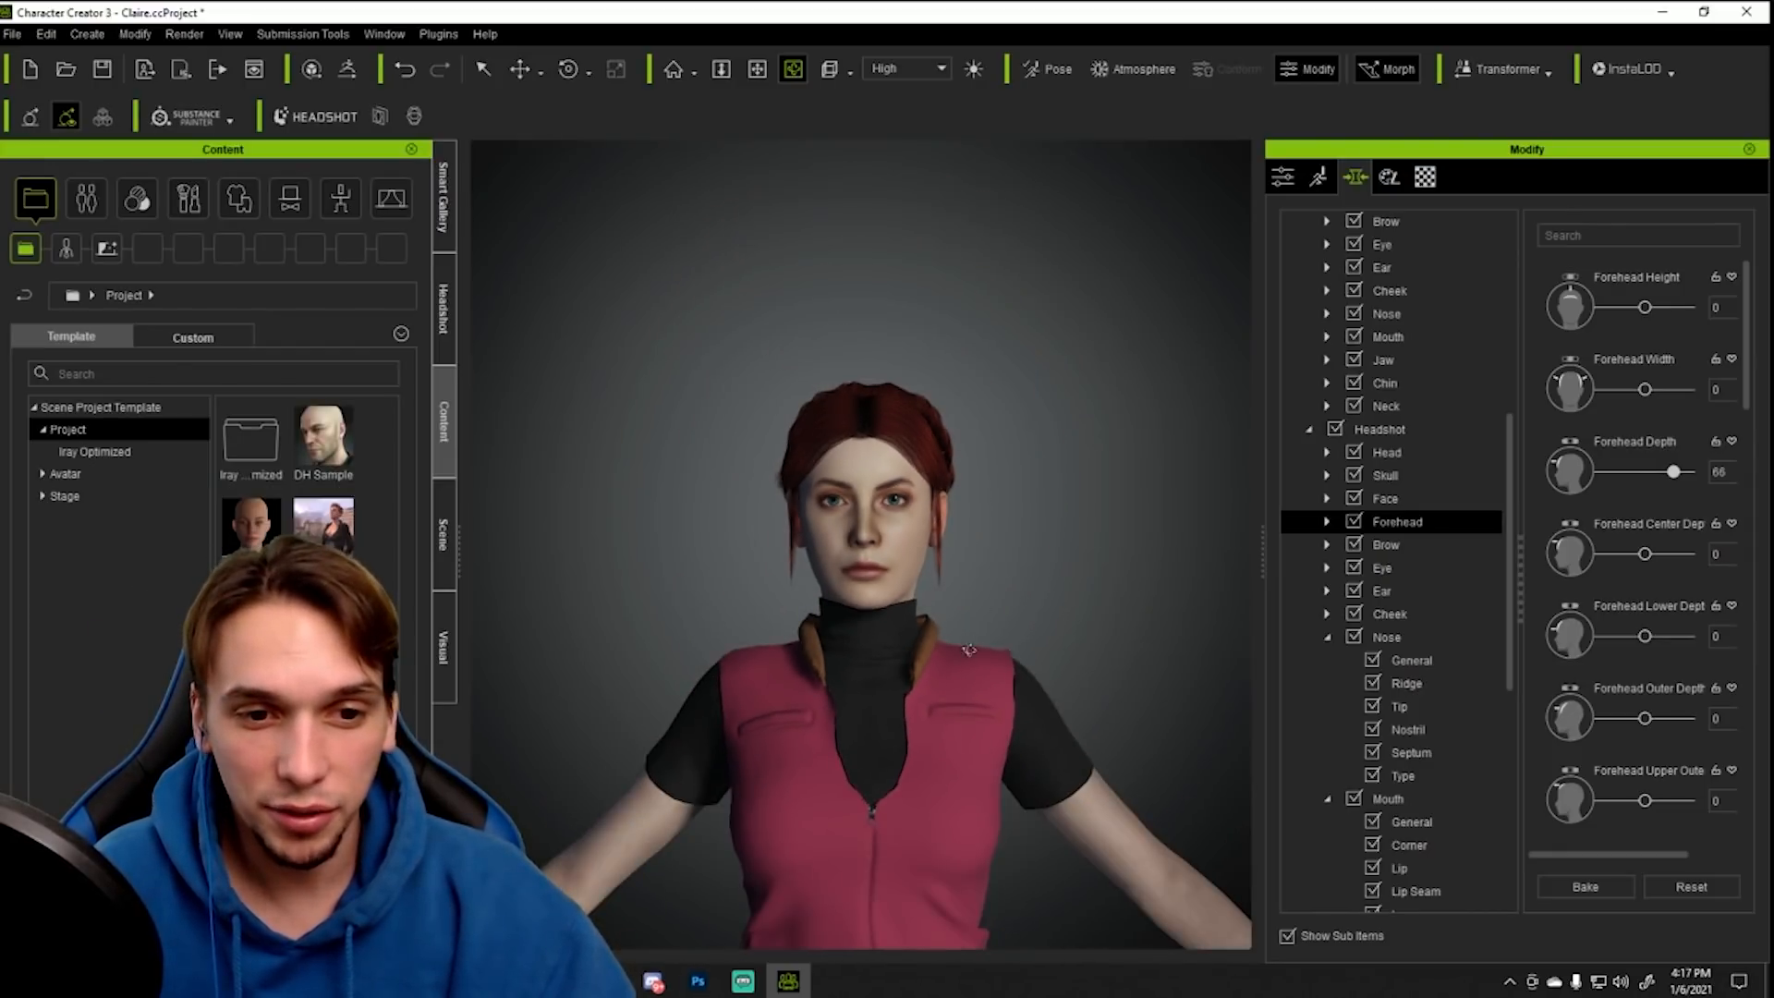
scroll(1025, 498, down, 5)
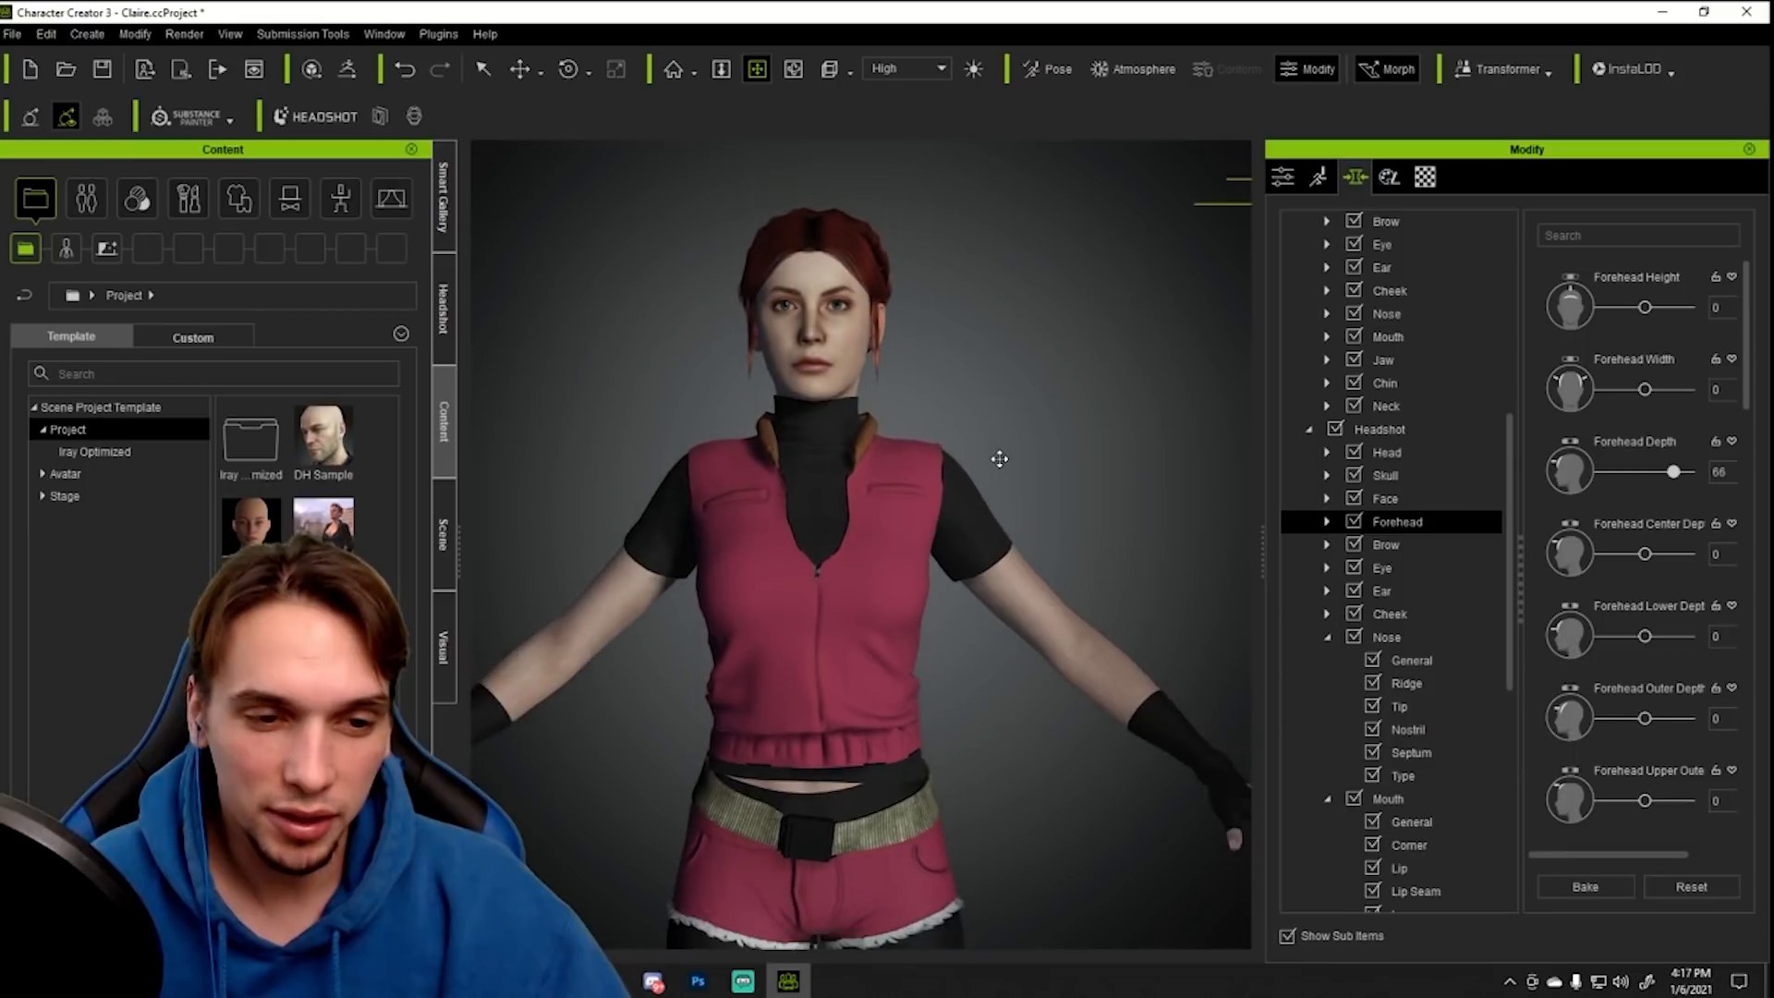
scroll(993, 468, down, 3)
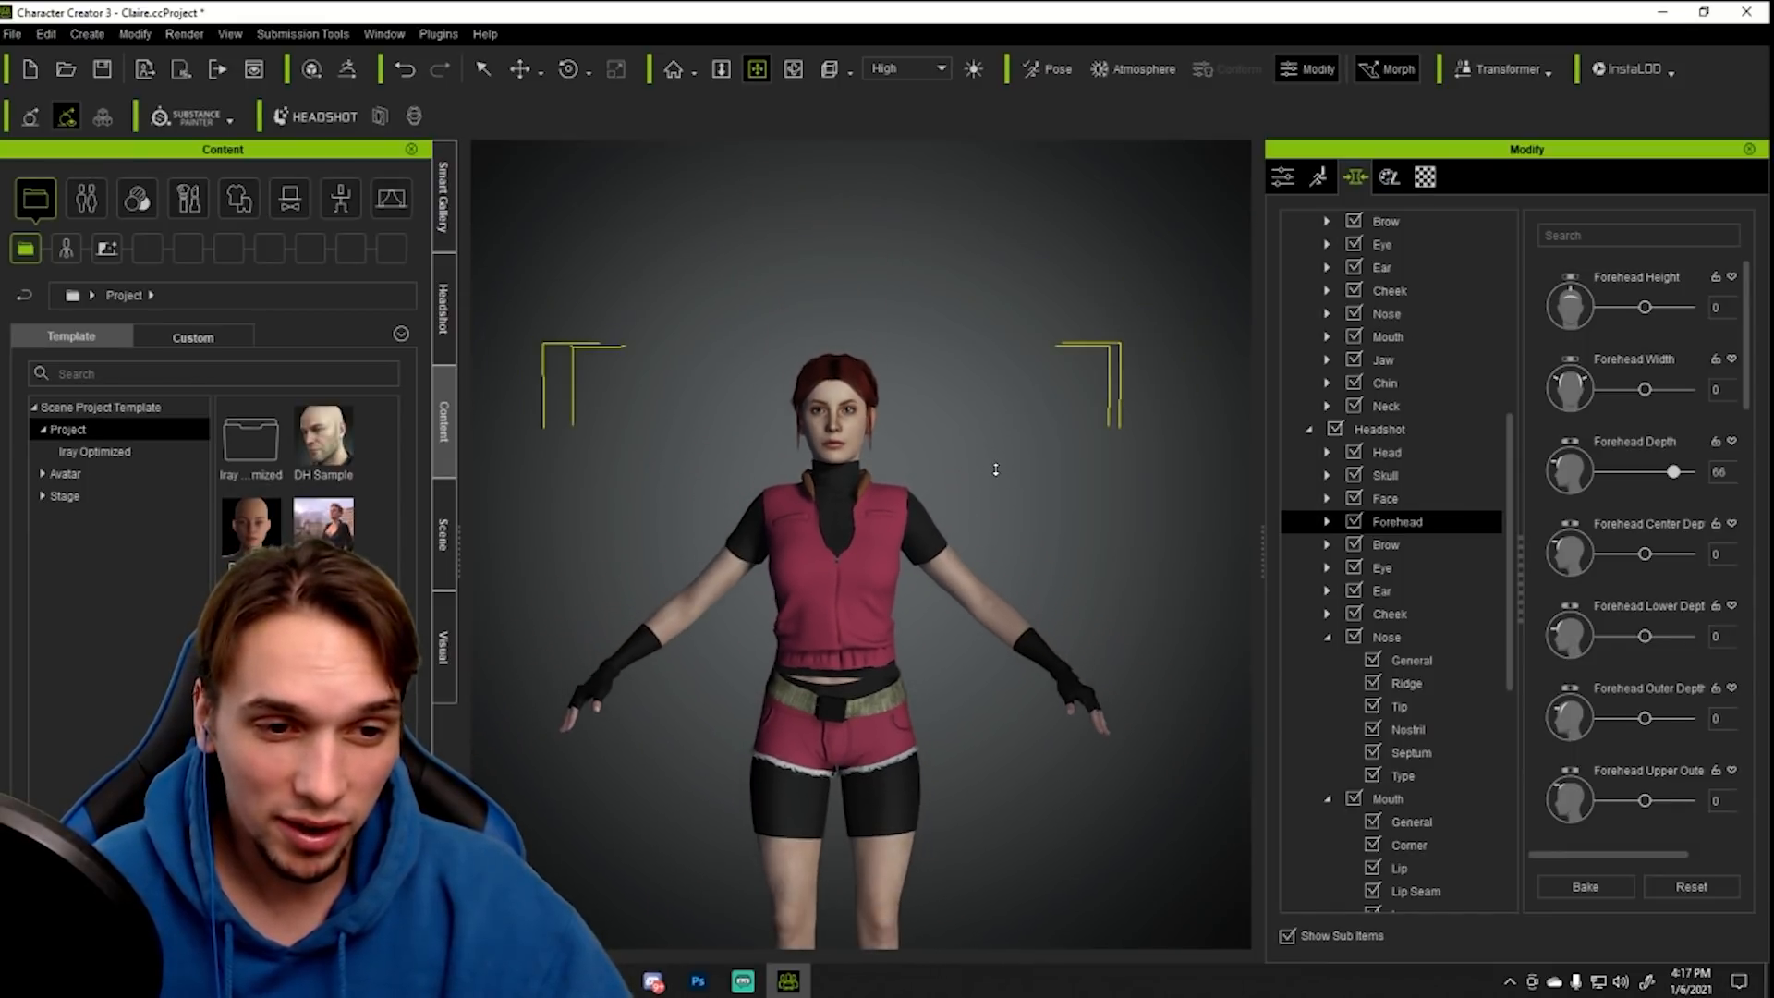
scroll(1056, 490, down, 4)
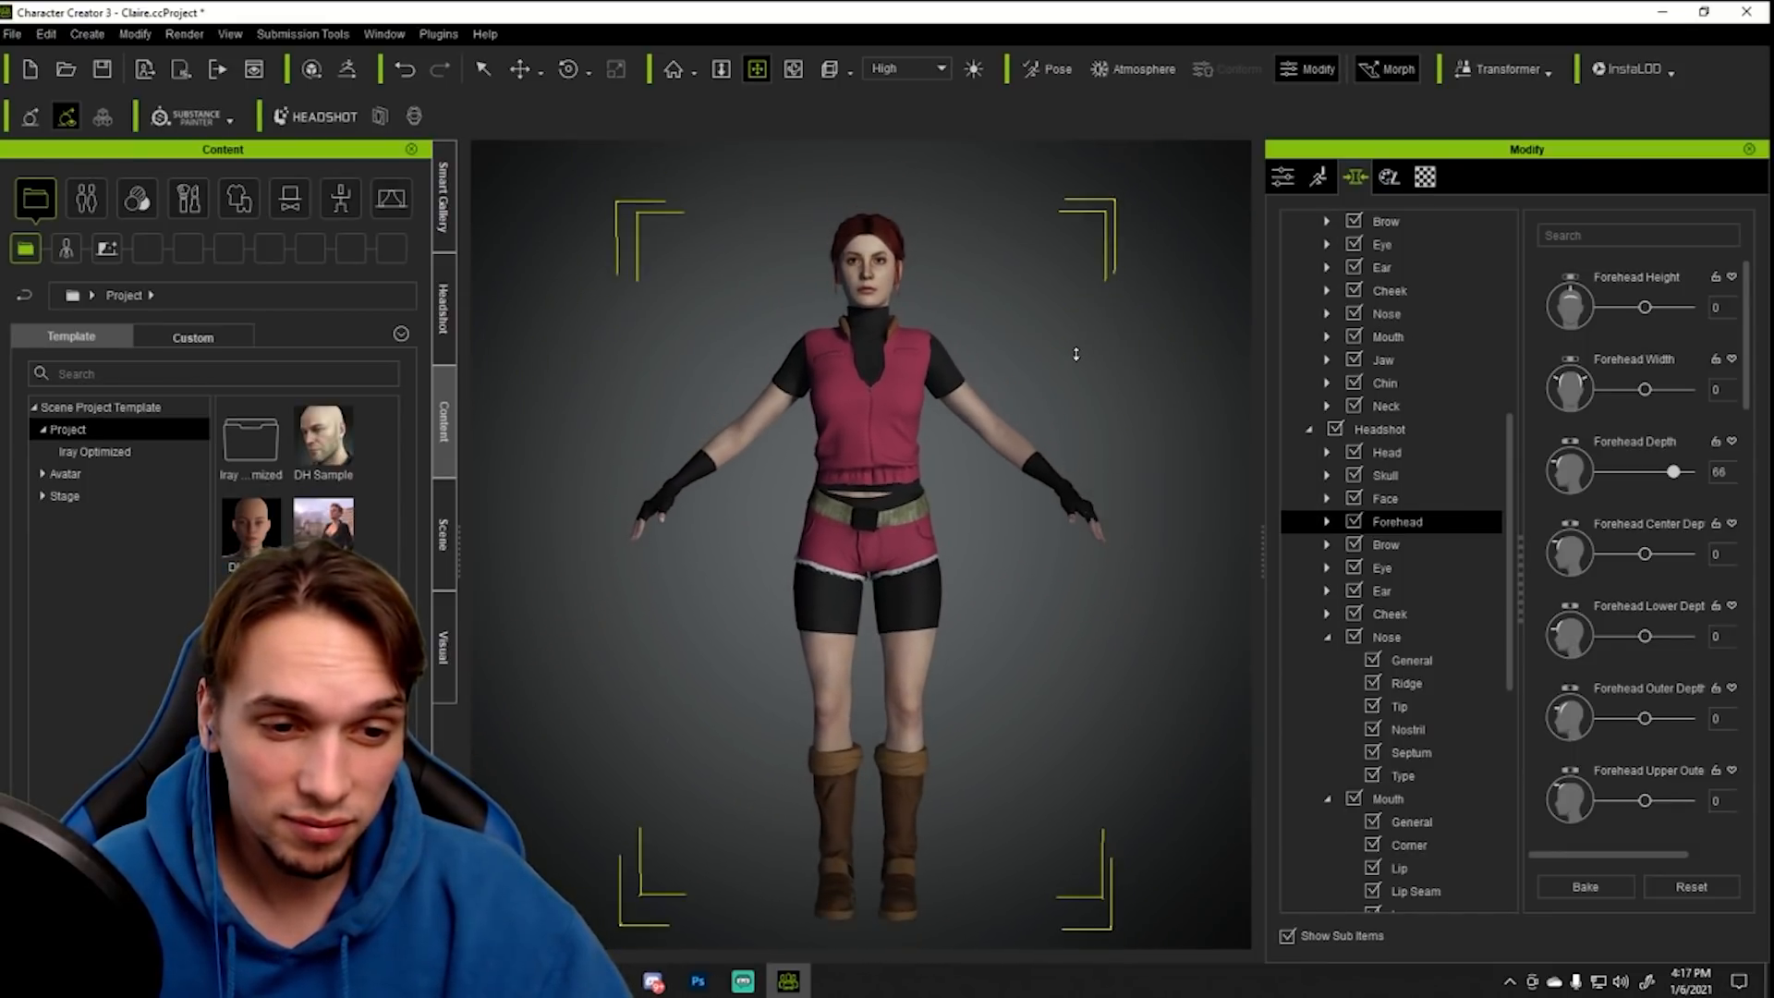
right_drag(1002, 397, 1050, 427)
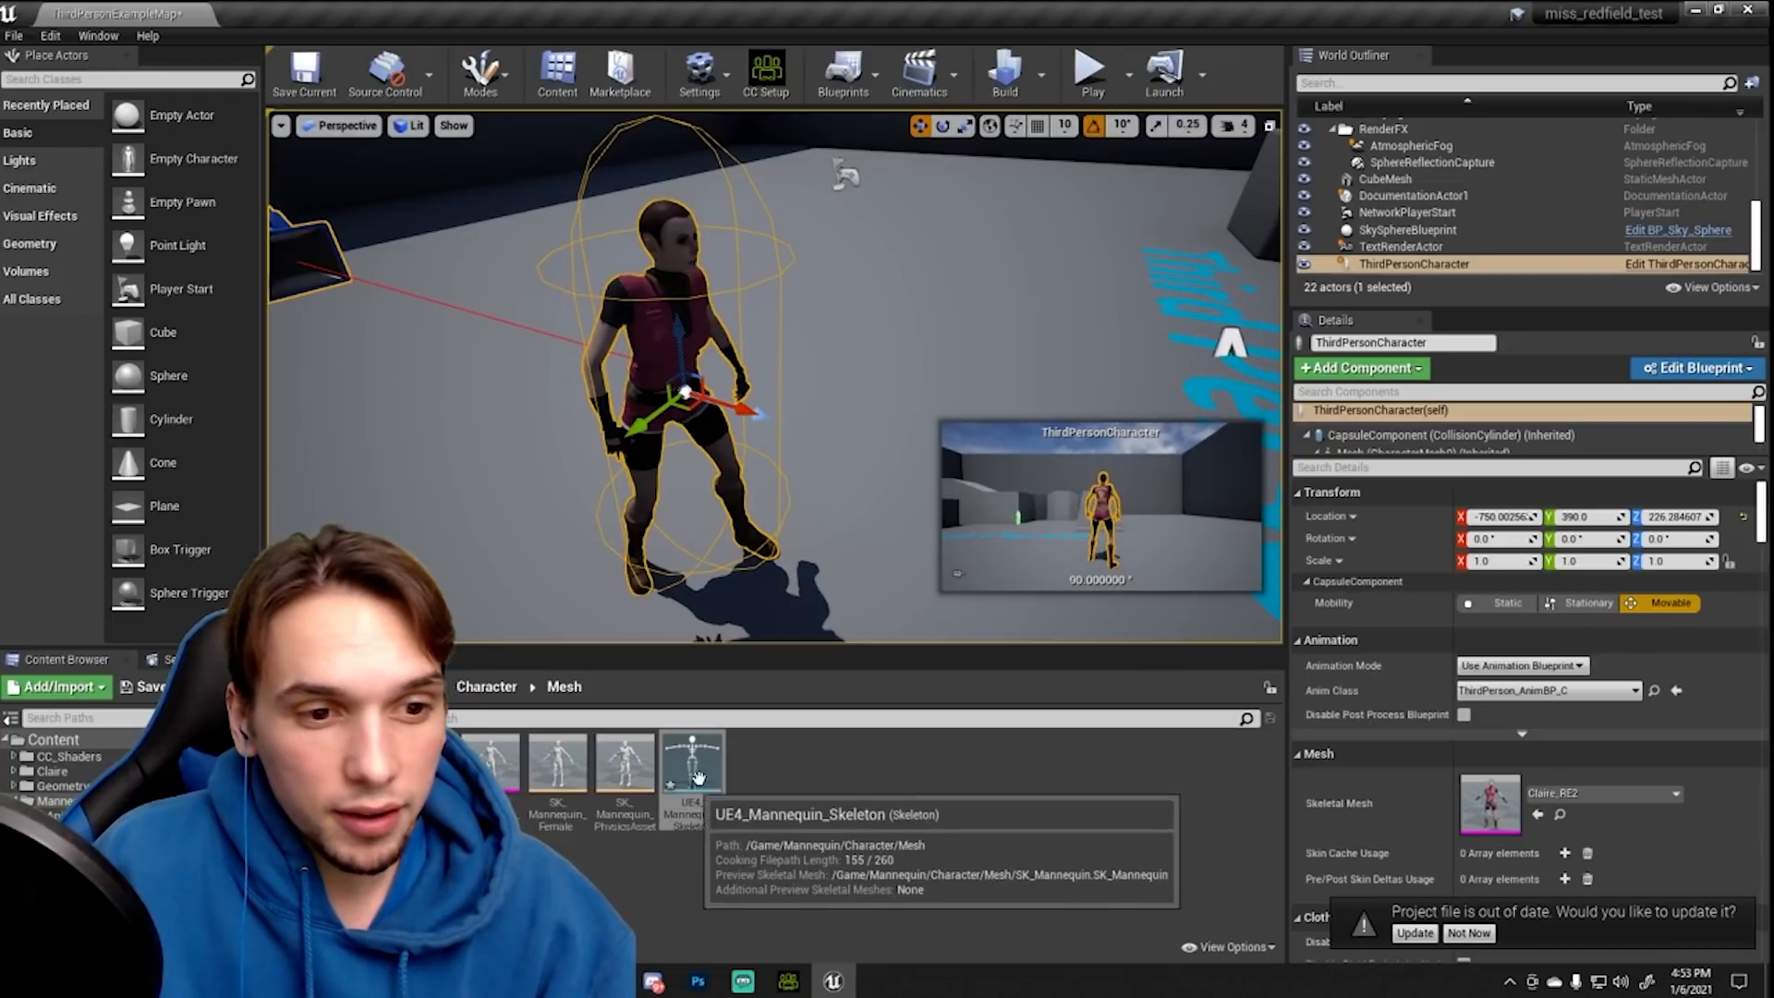
- Switch to Unreal Engine and play-test the character in the third-person example level by running and jumping around
click(1088, 74)
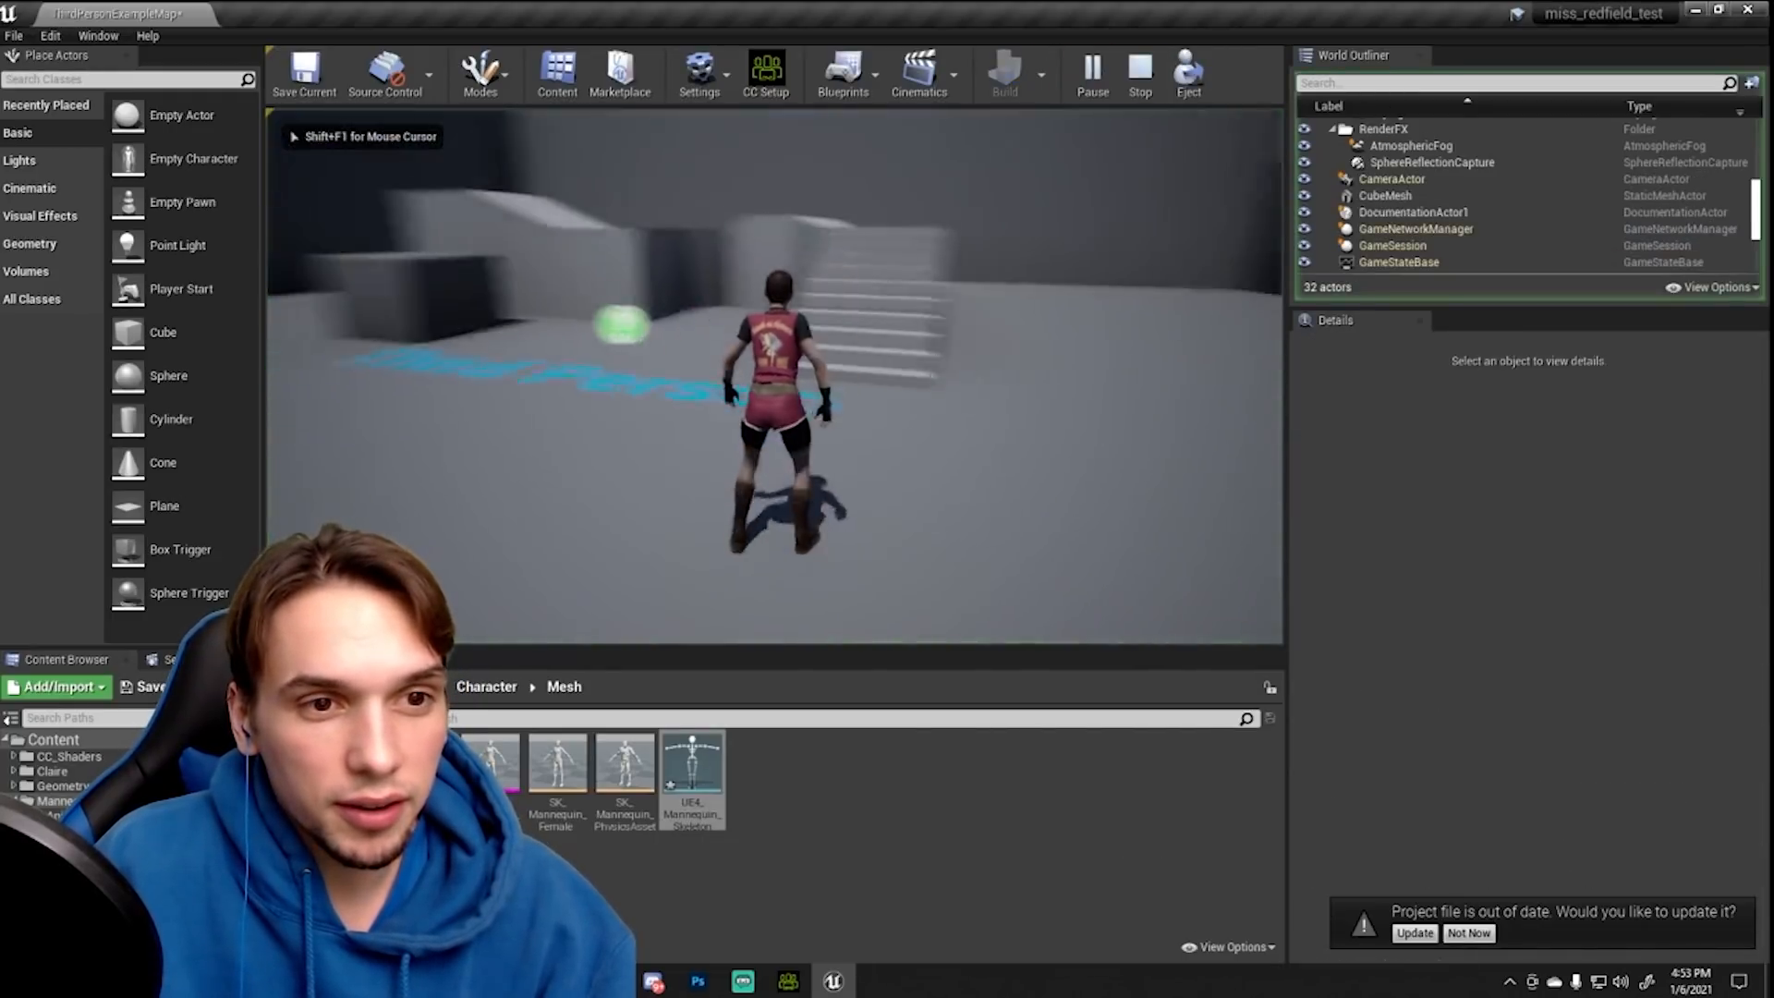
key(w)
key(space)
key(w)
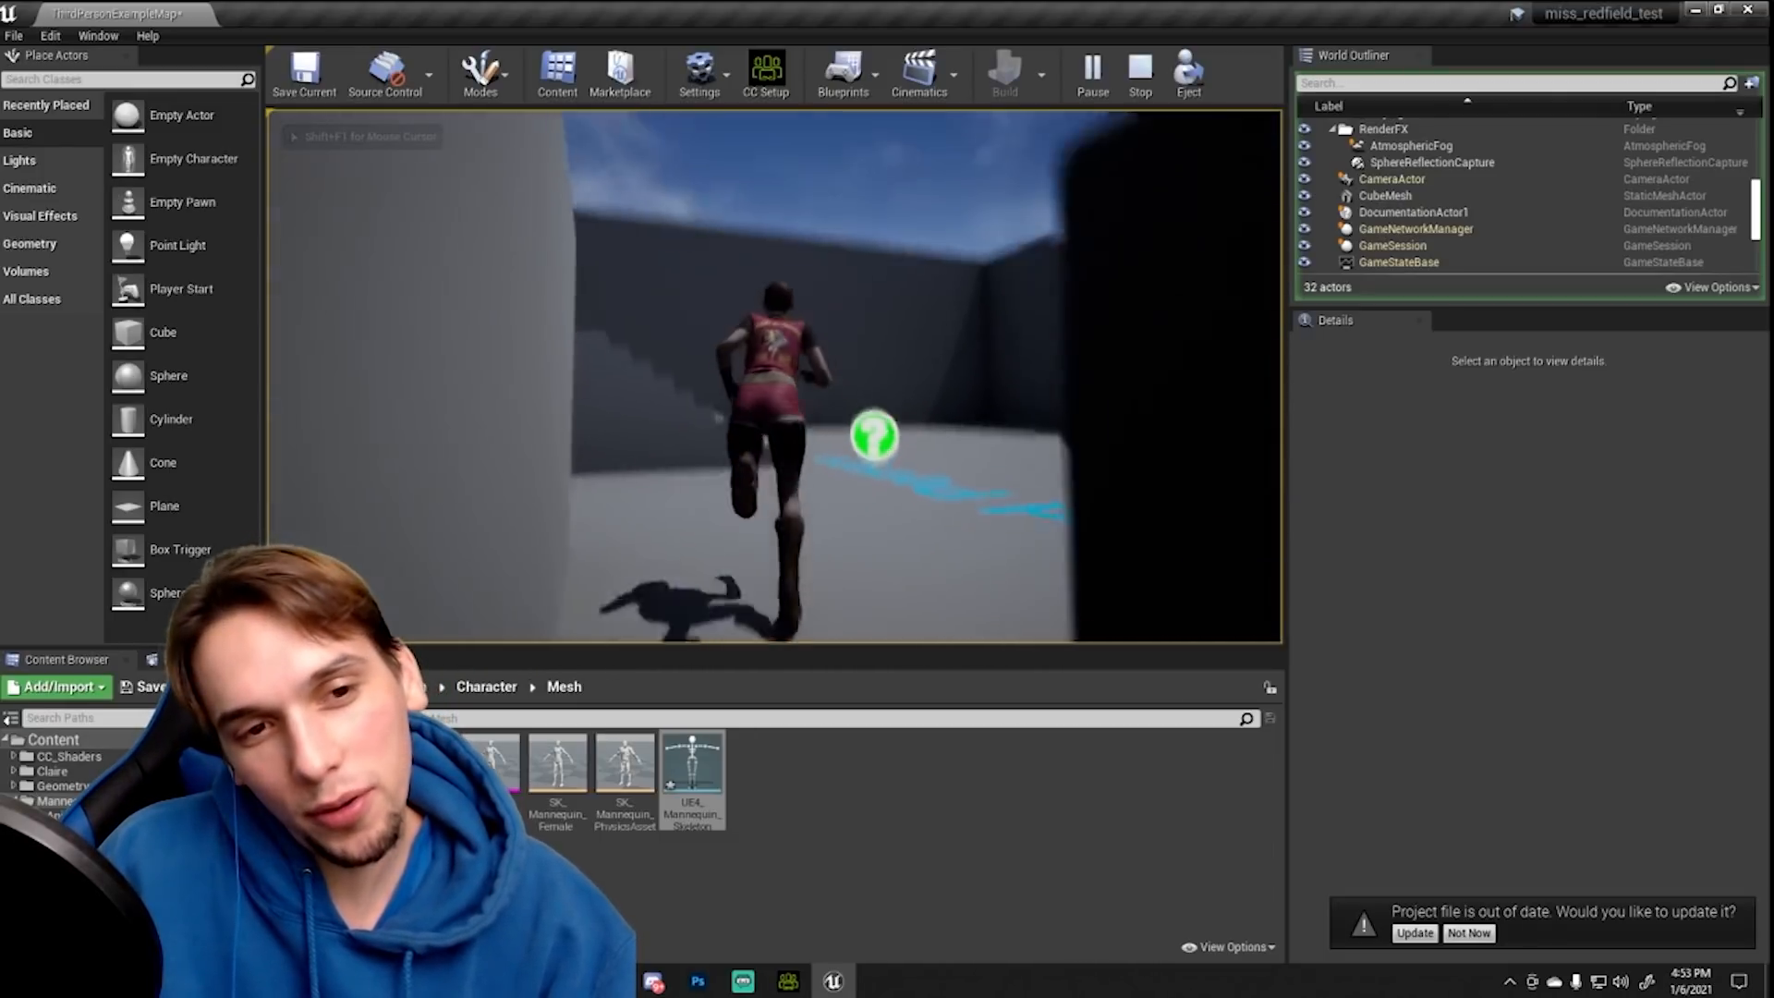
key(space)
key(w)
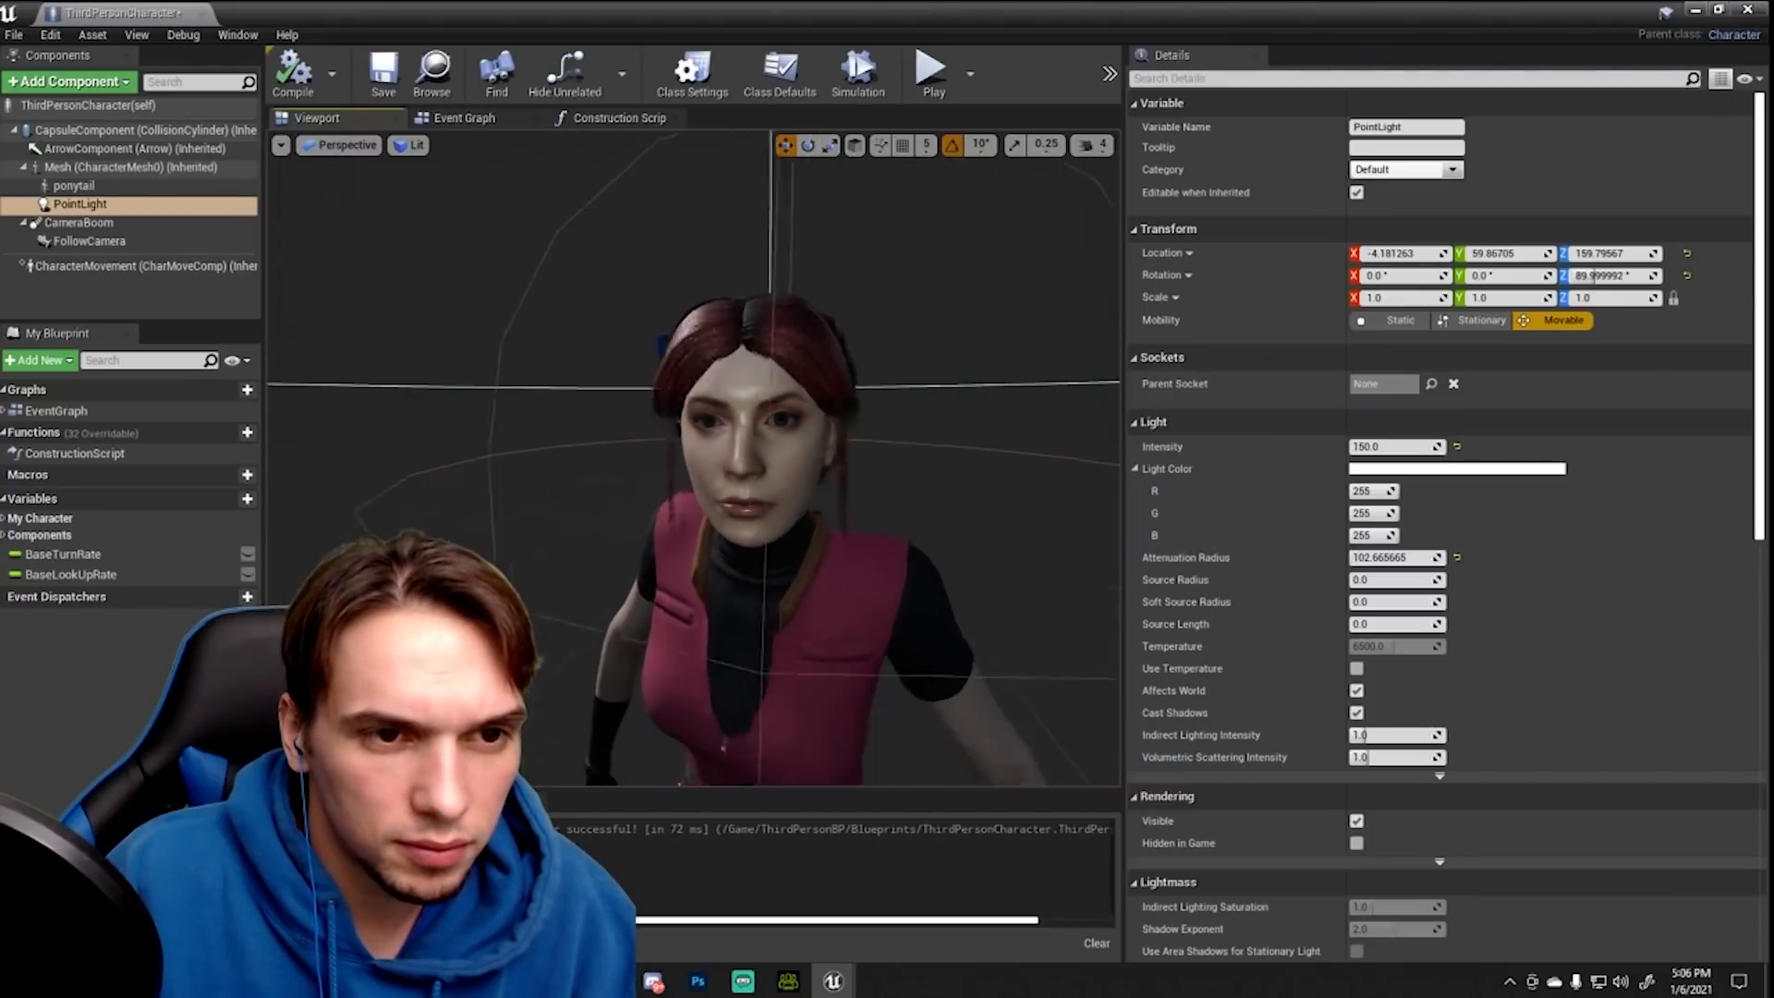
- Close the ThirdPersonCharacter blueprint and inspect the head skin material instance on its preview sphere from another angle
click(1760, 10)
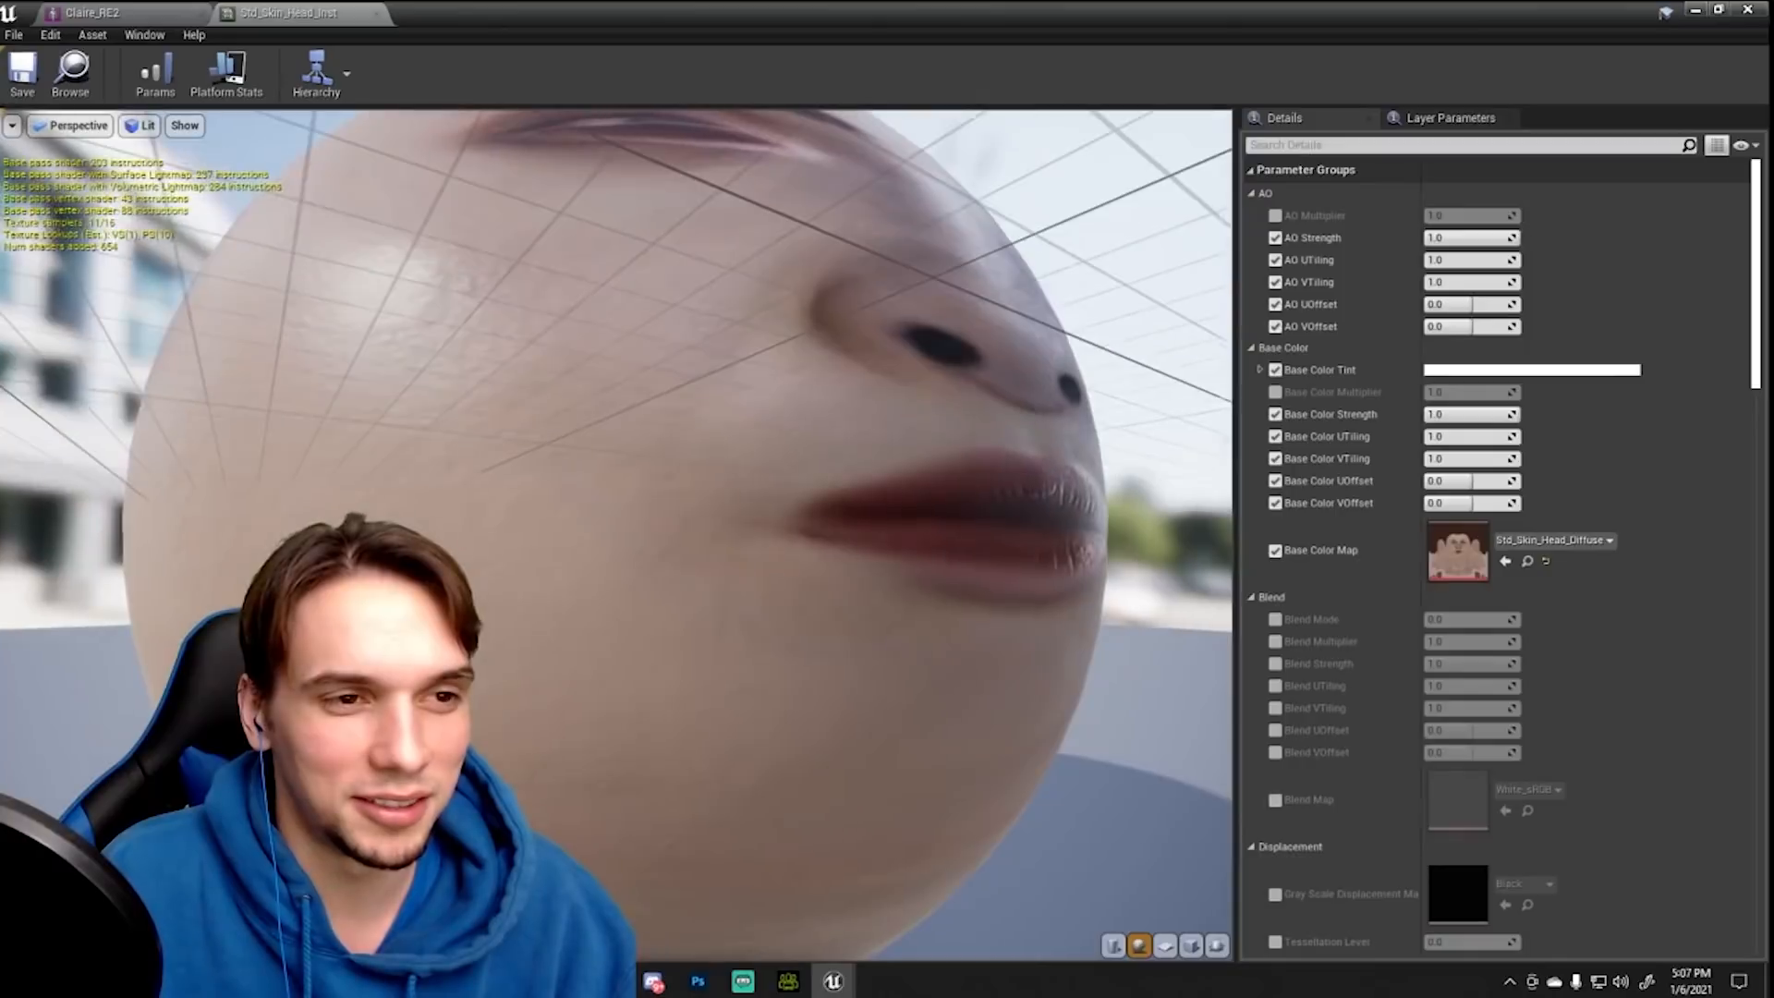
drag(832, 518, 342, 635)
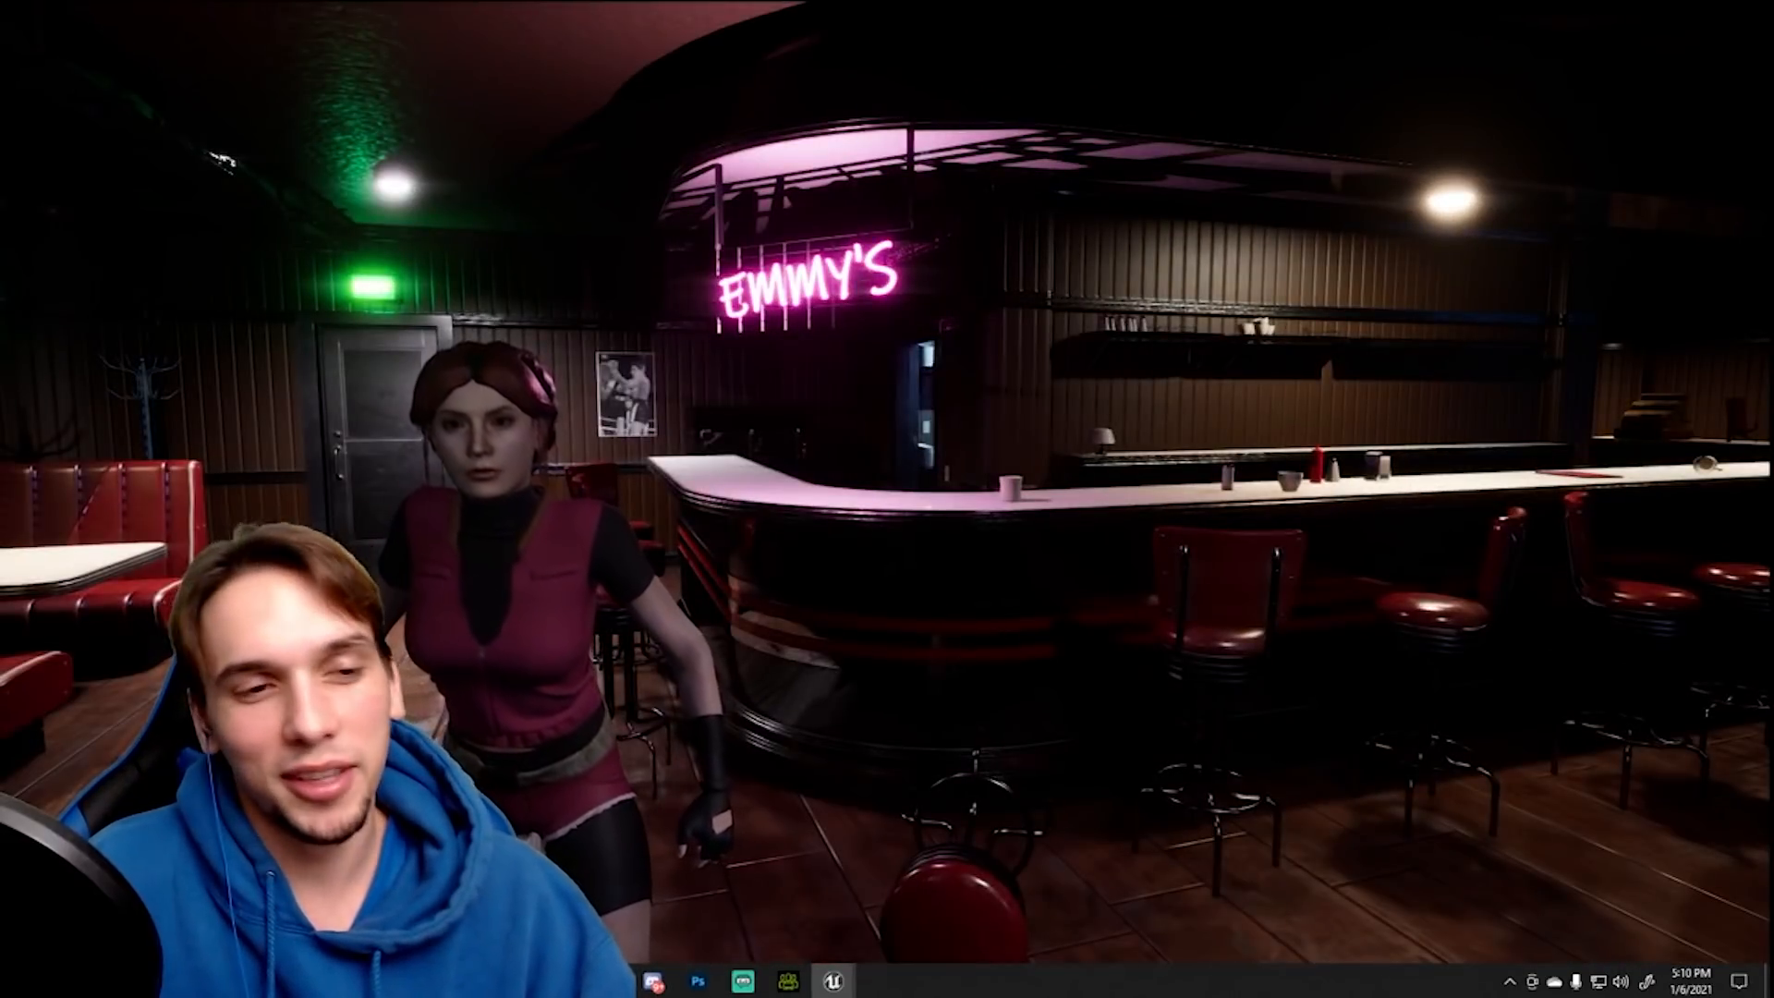
- Play-test the character in the diner level, walking between the booths, wall poster and bar to view her from front and back
key(w)
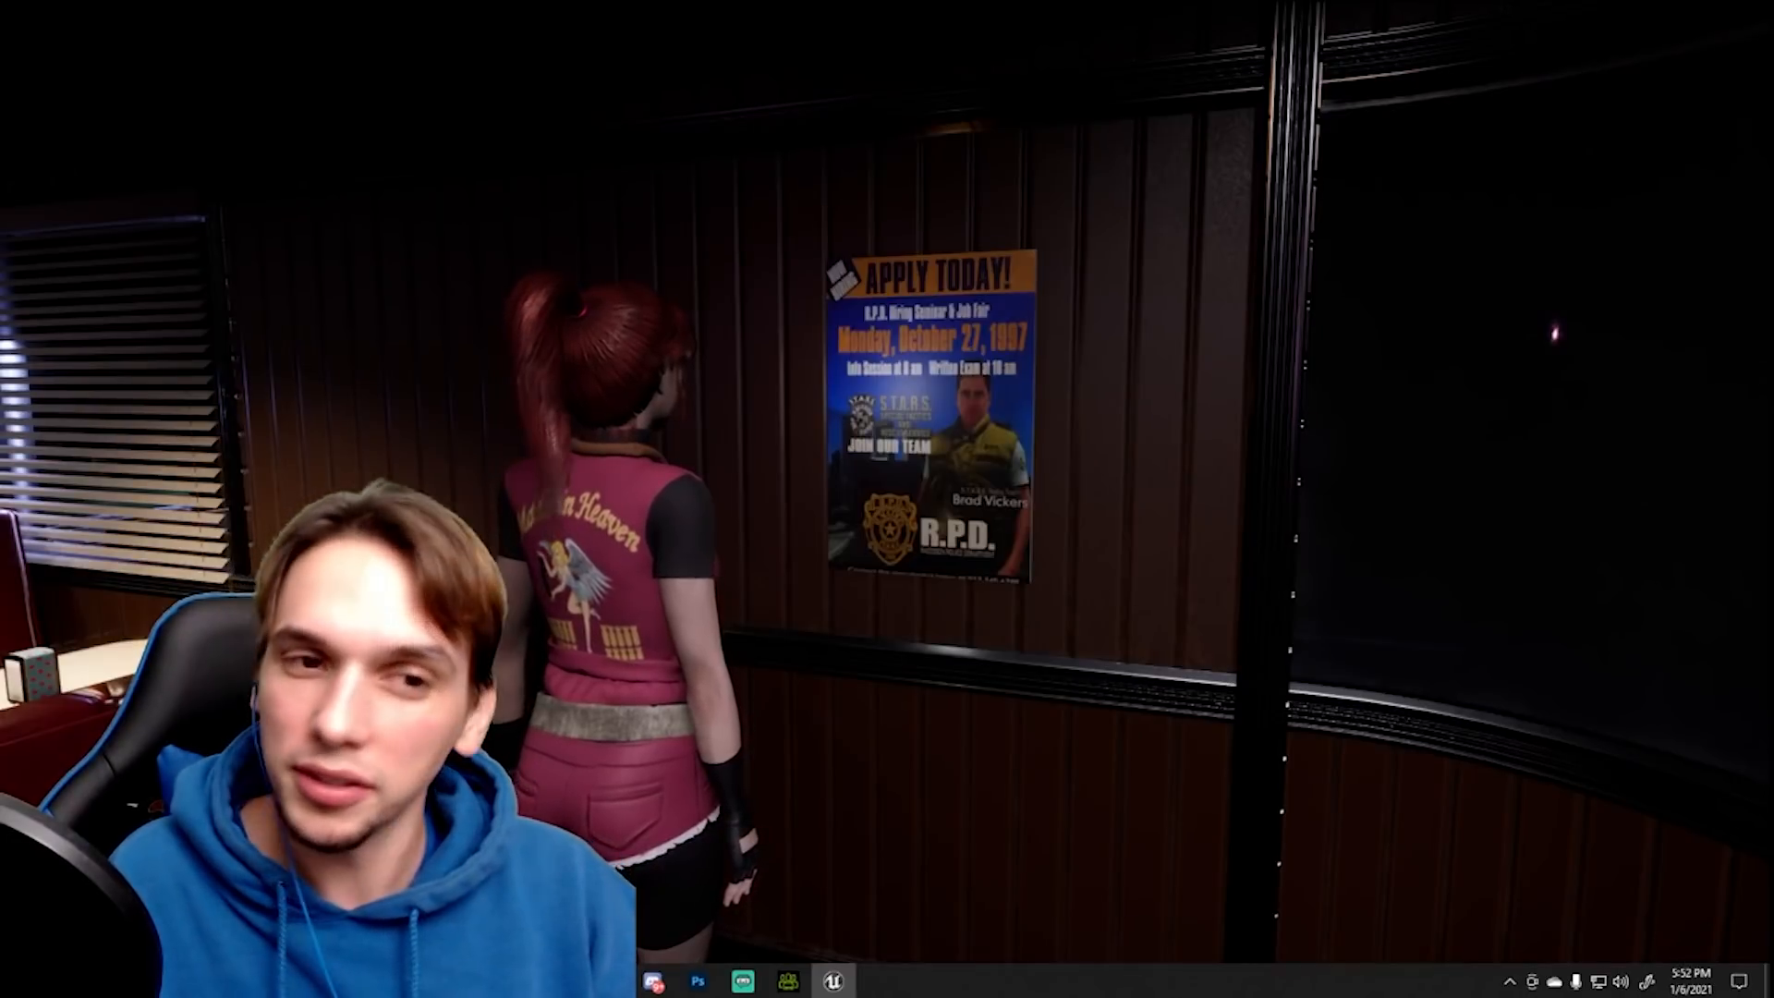
key(s)
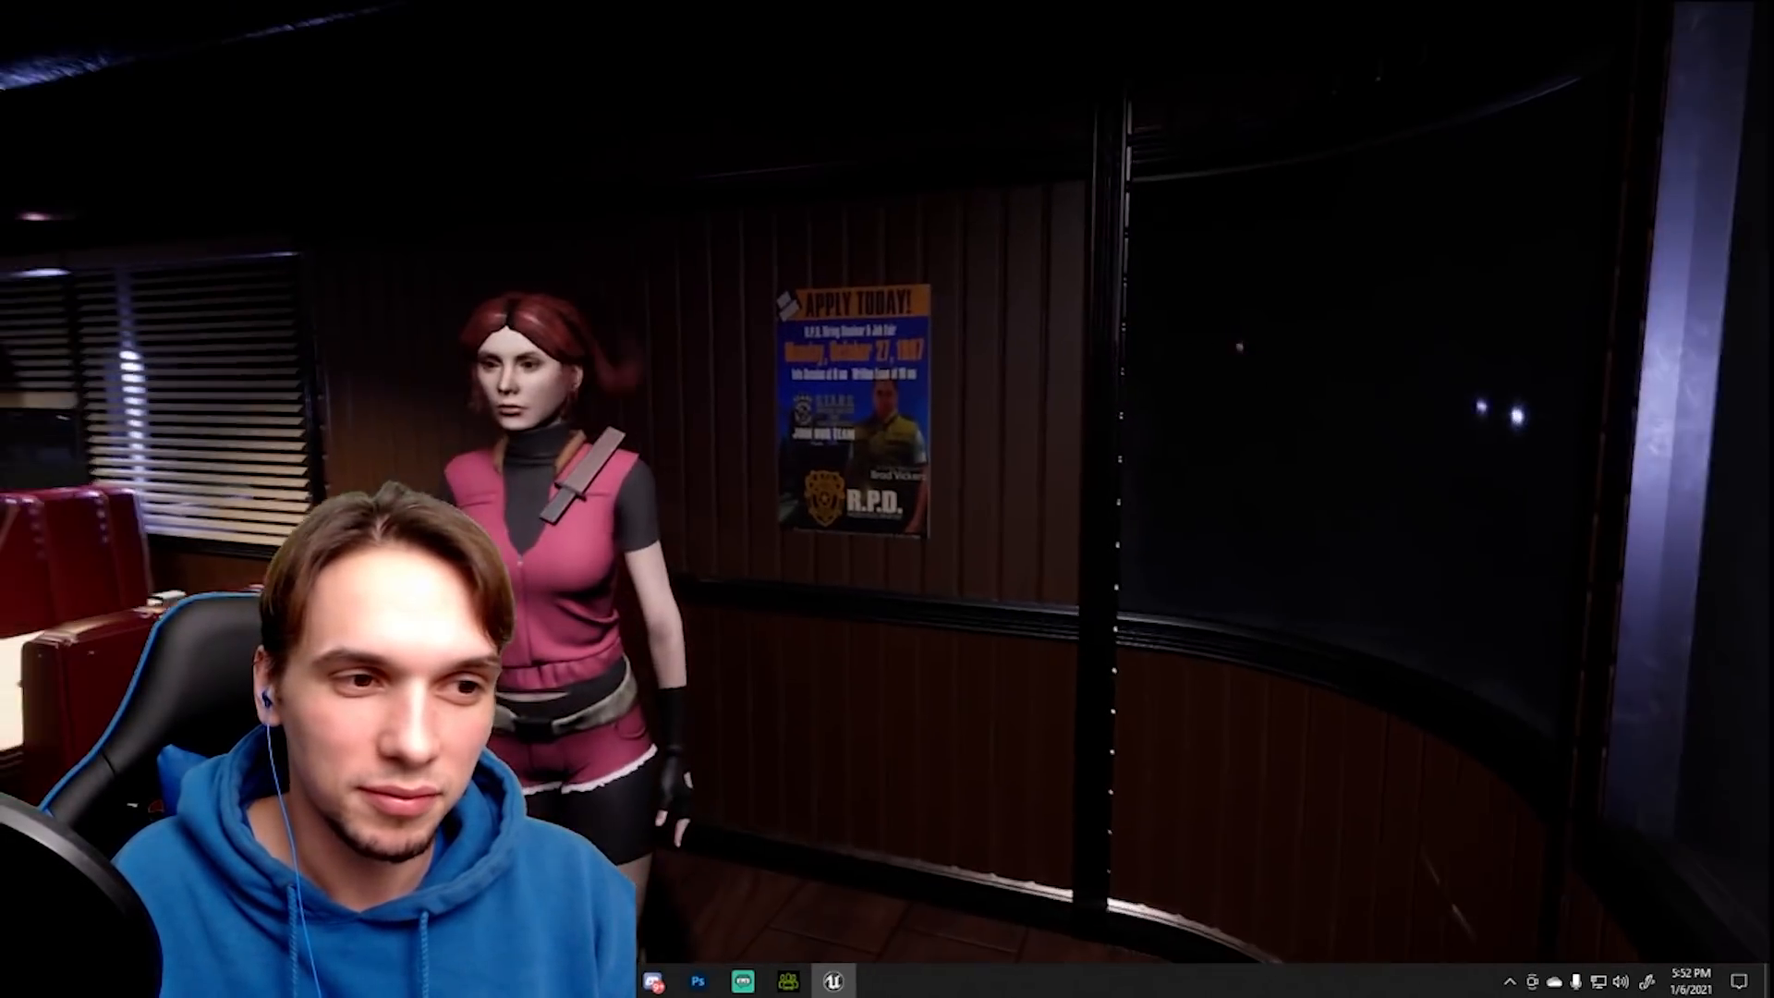
key(w)
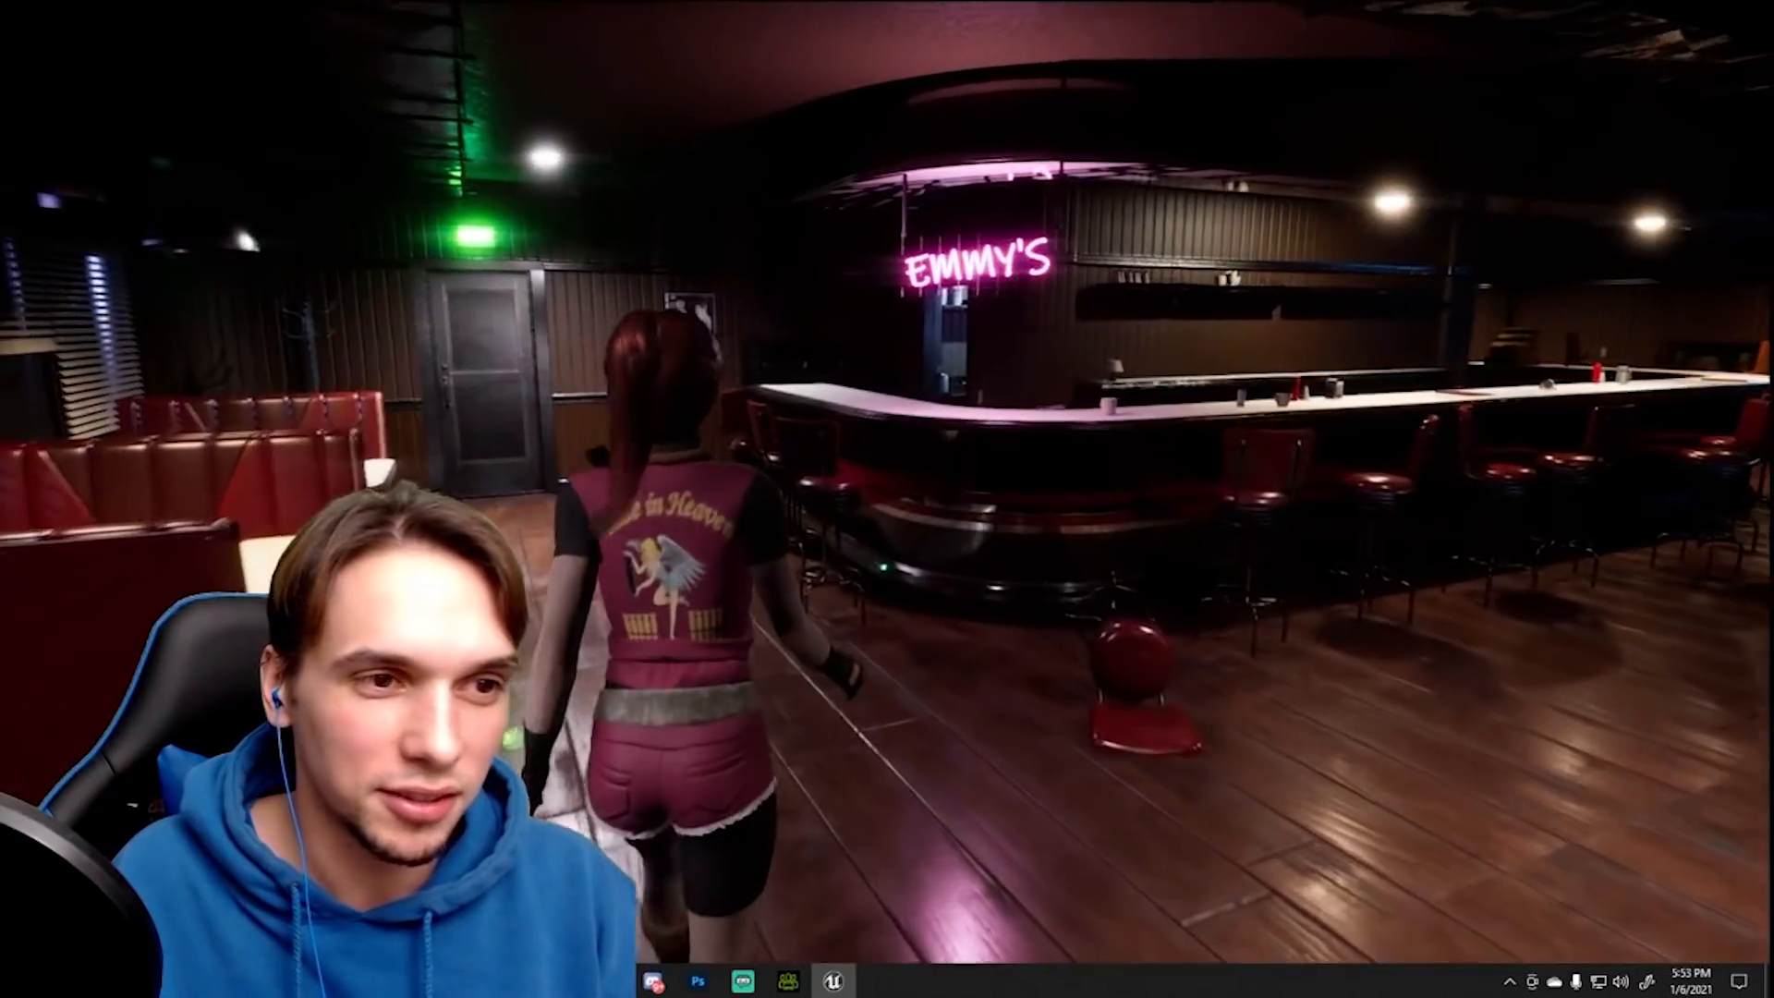
key(w)
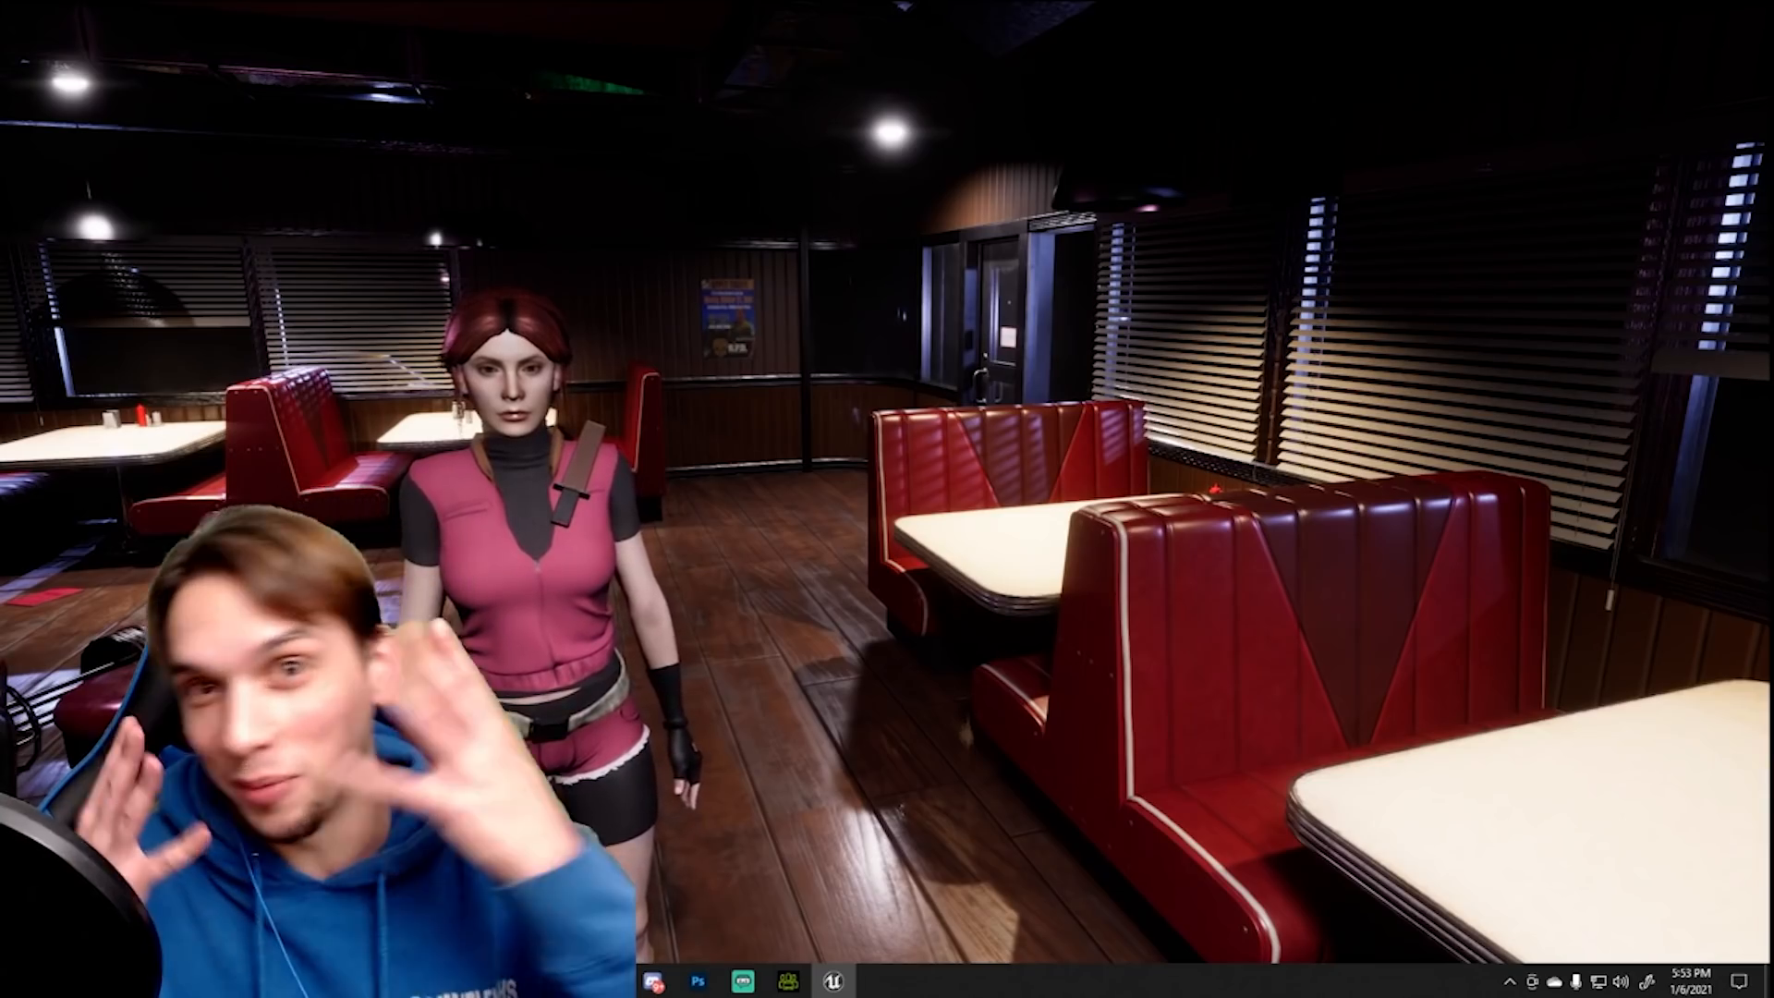
key(w)
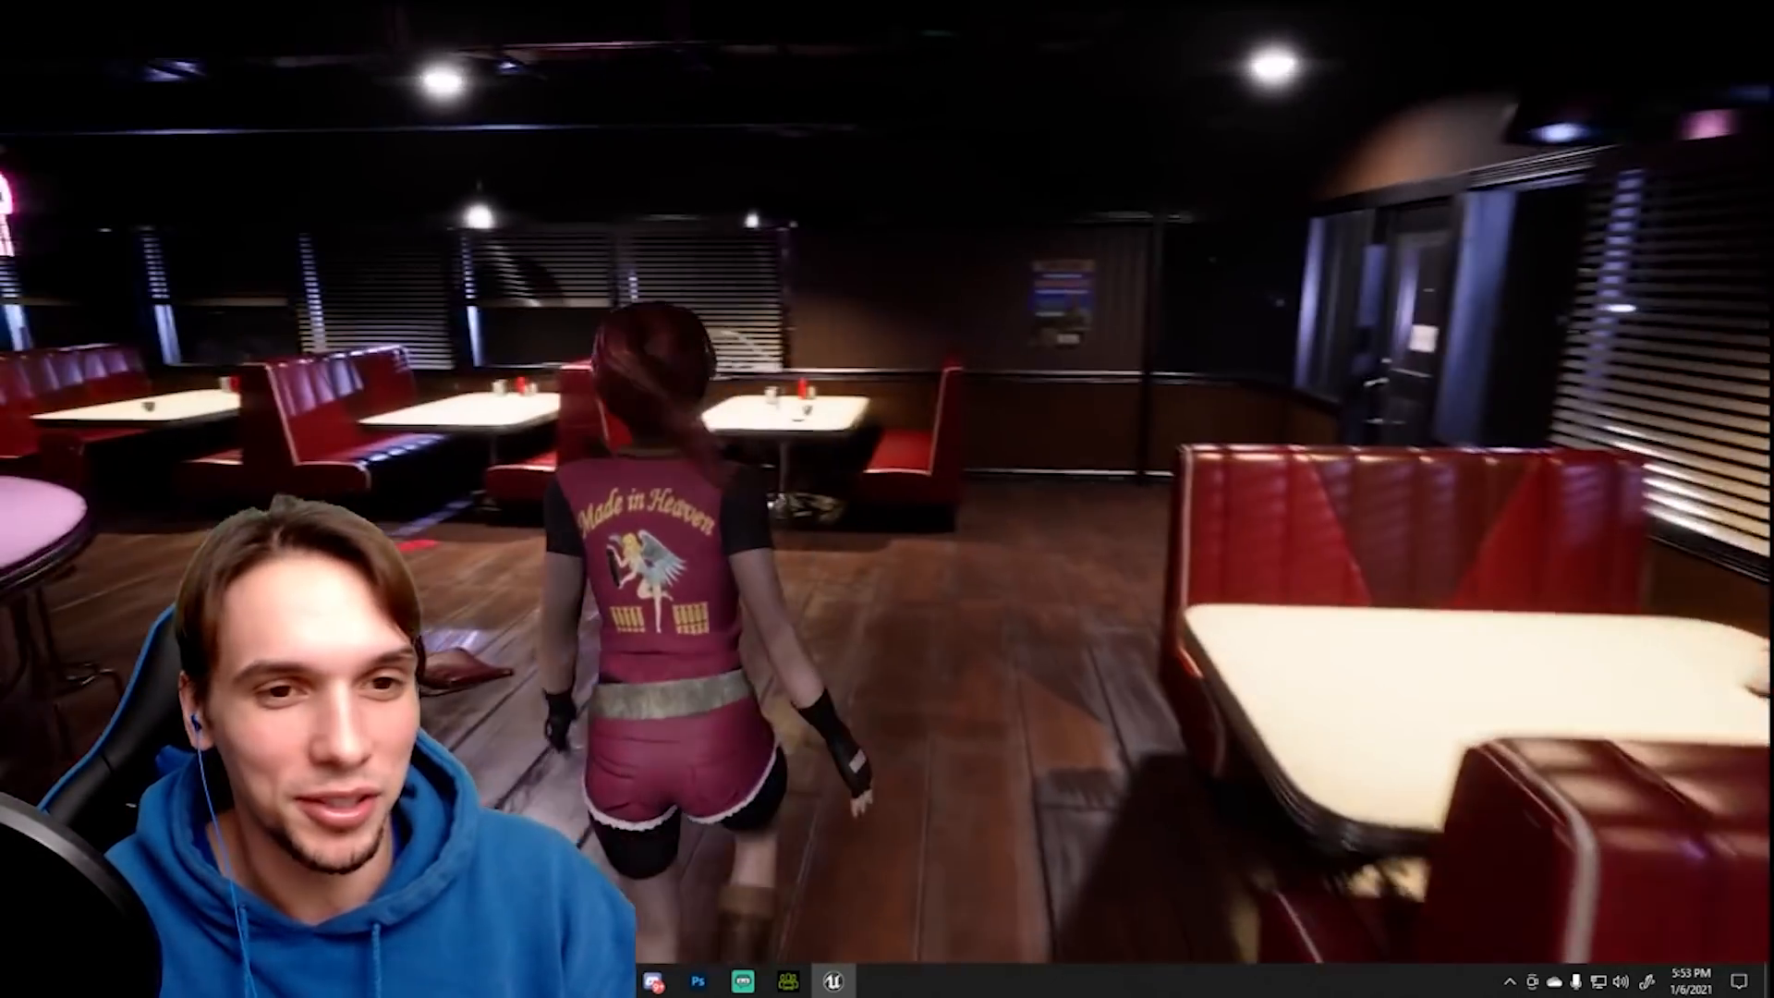
key(a)
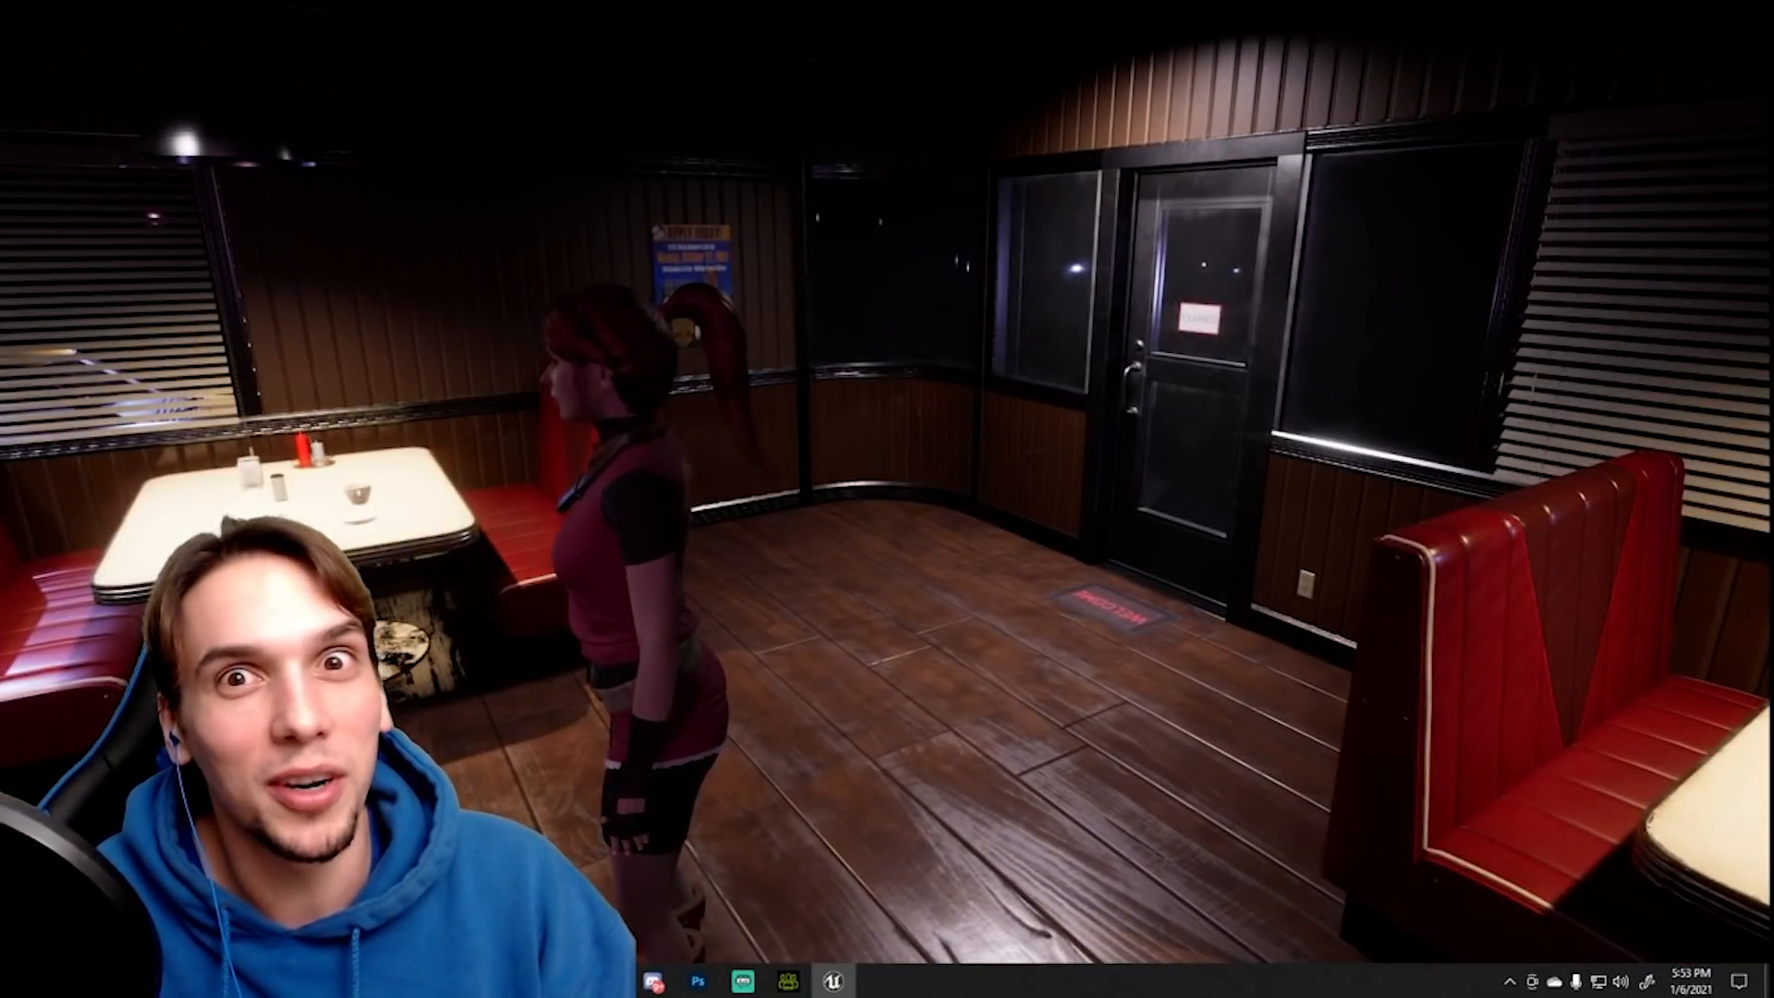
key(s)
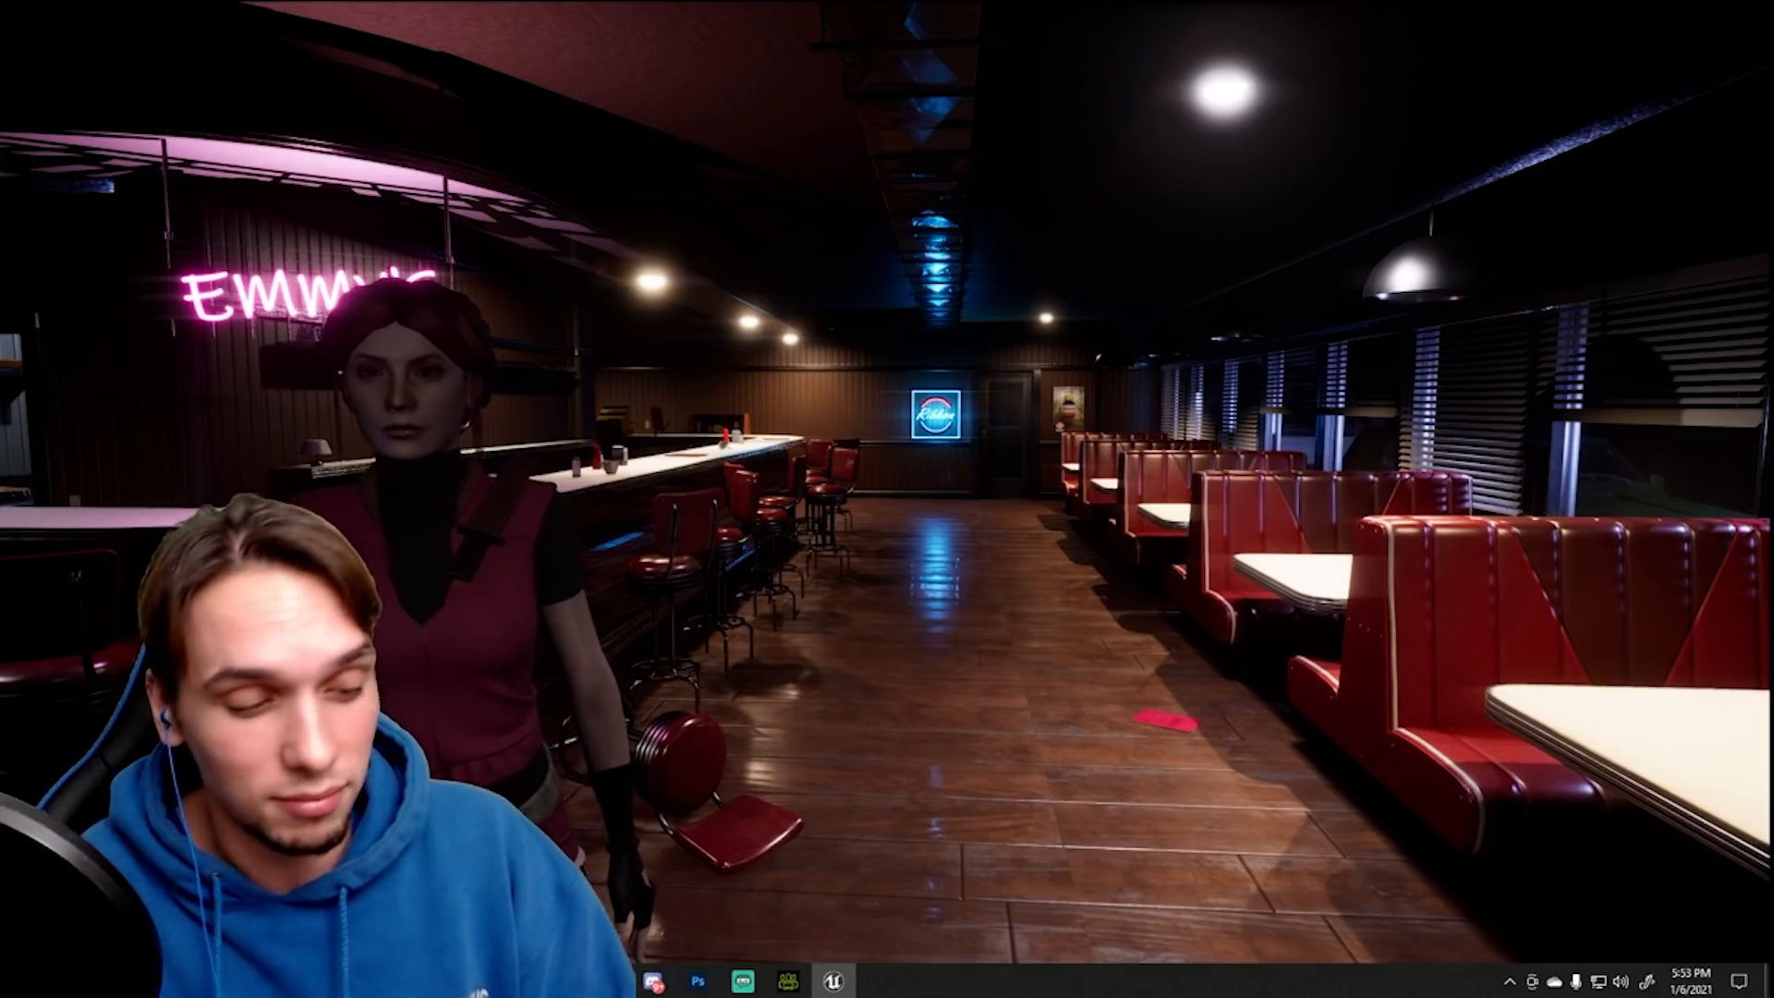
key(w)
key(d)
key(w)
key(s)
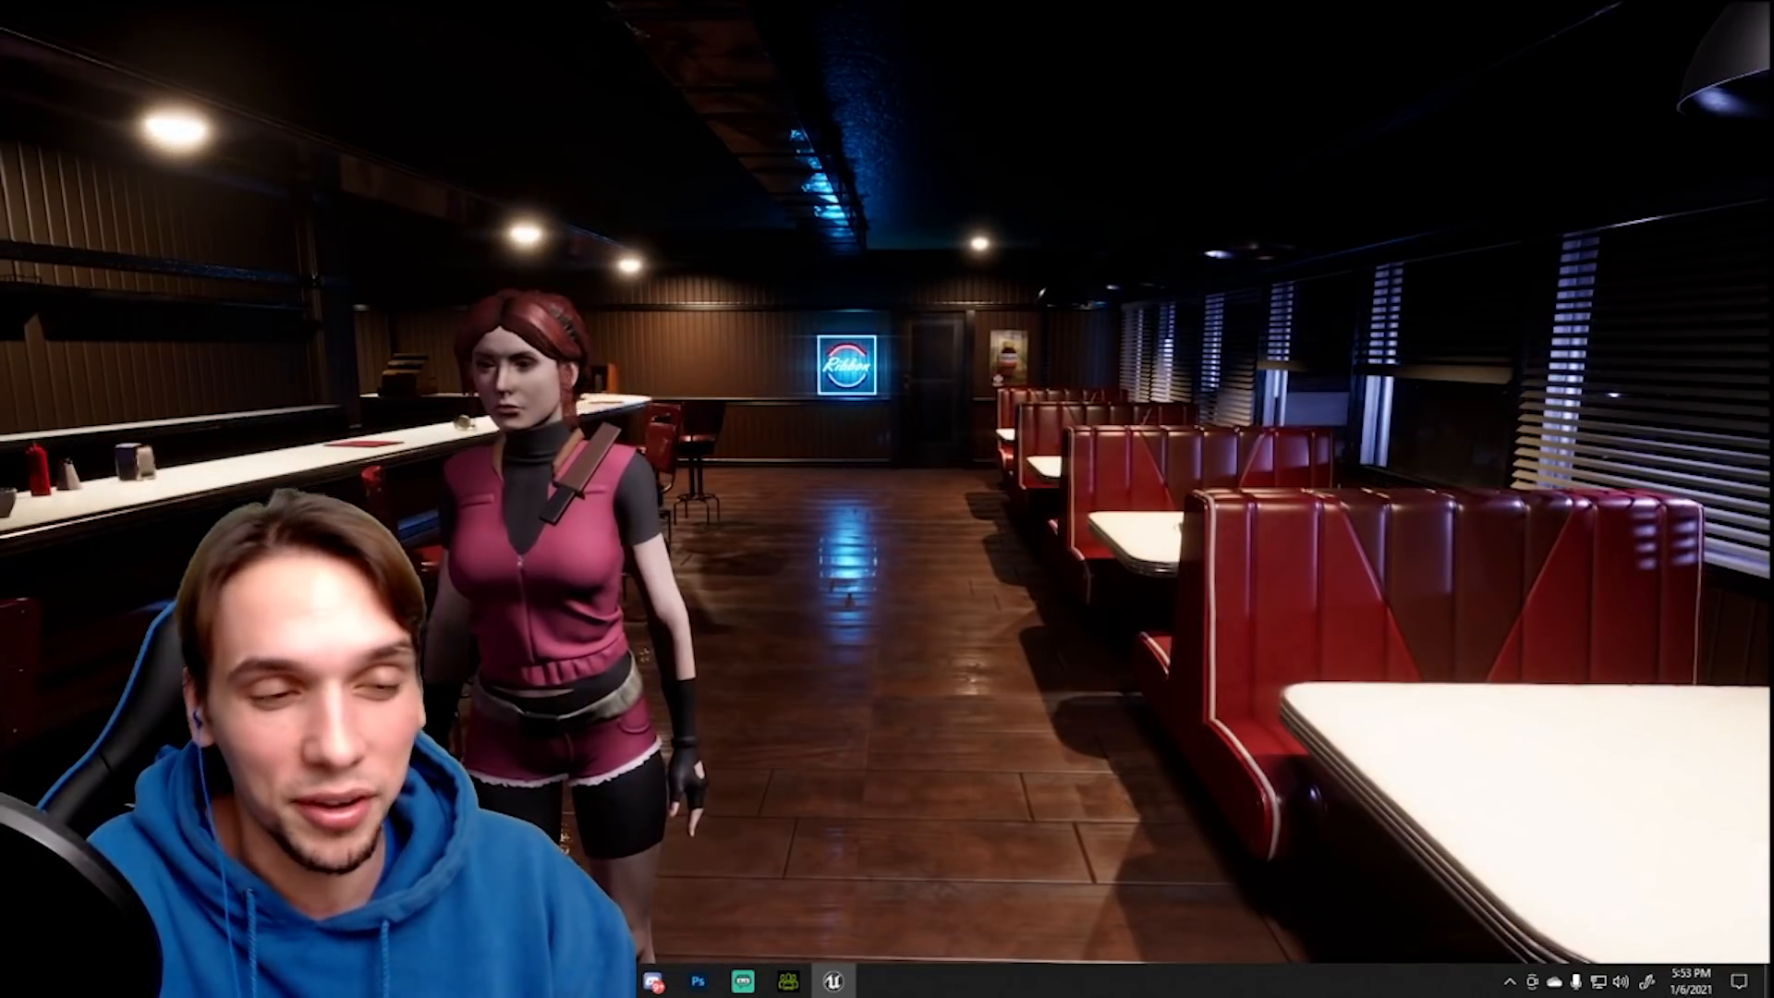